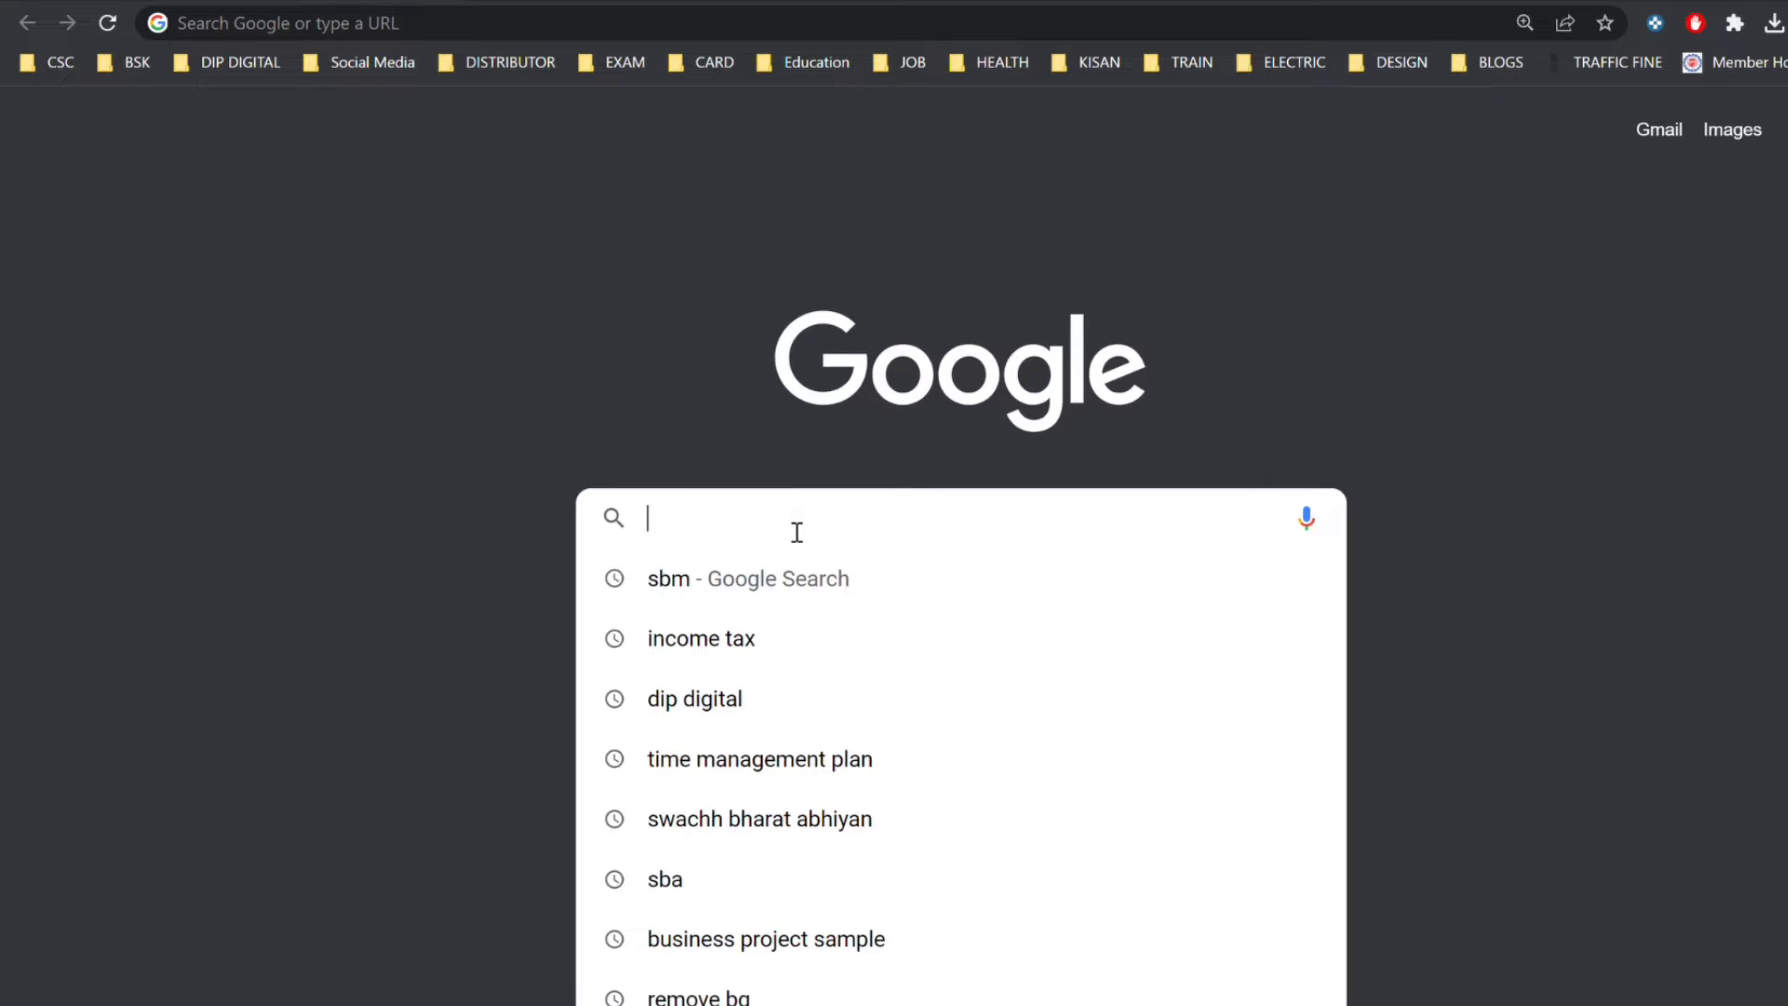
Search Google for 'income tax' and open the Income Tax Department home page.
type("in")
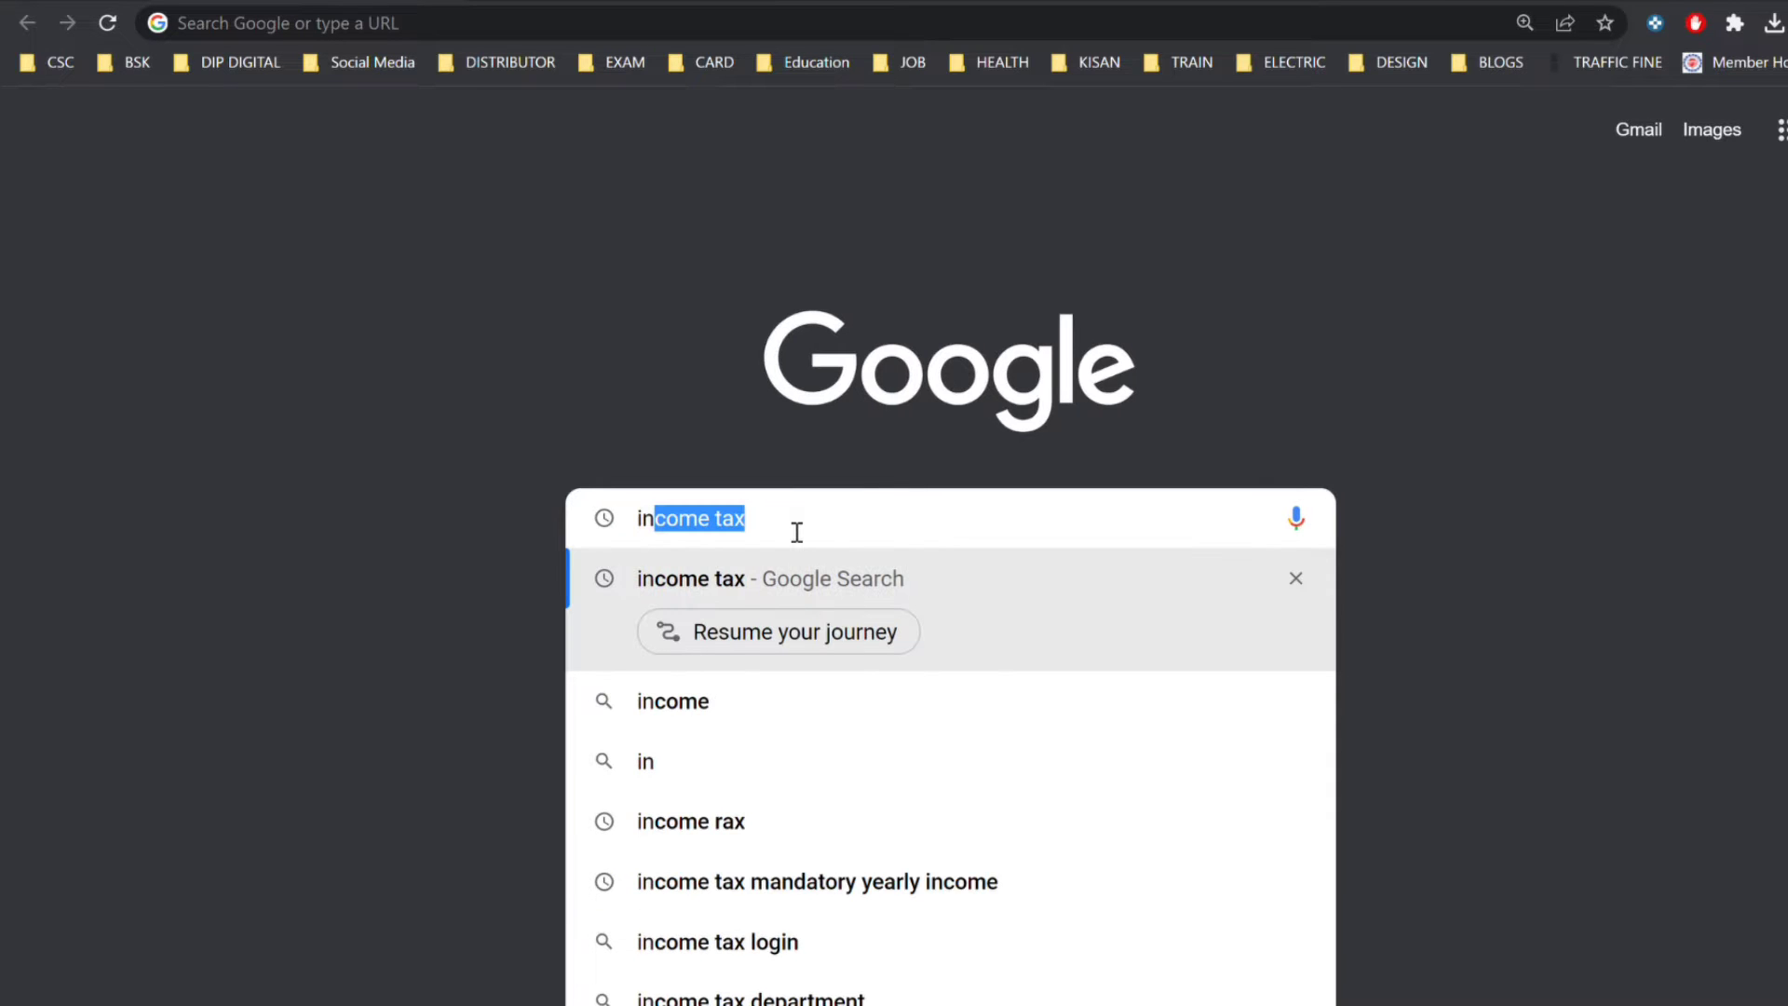
type("come ")
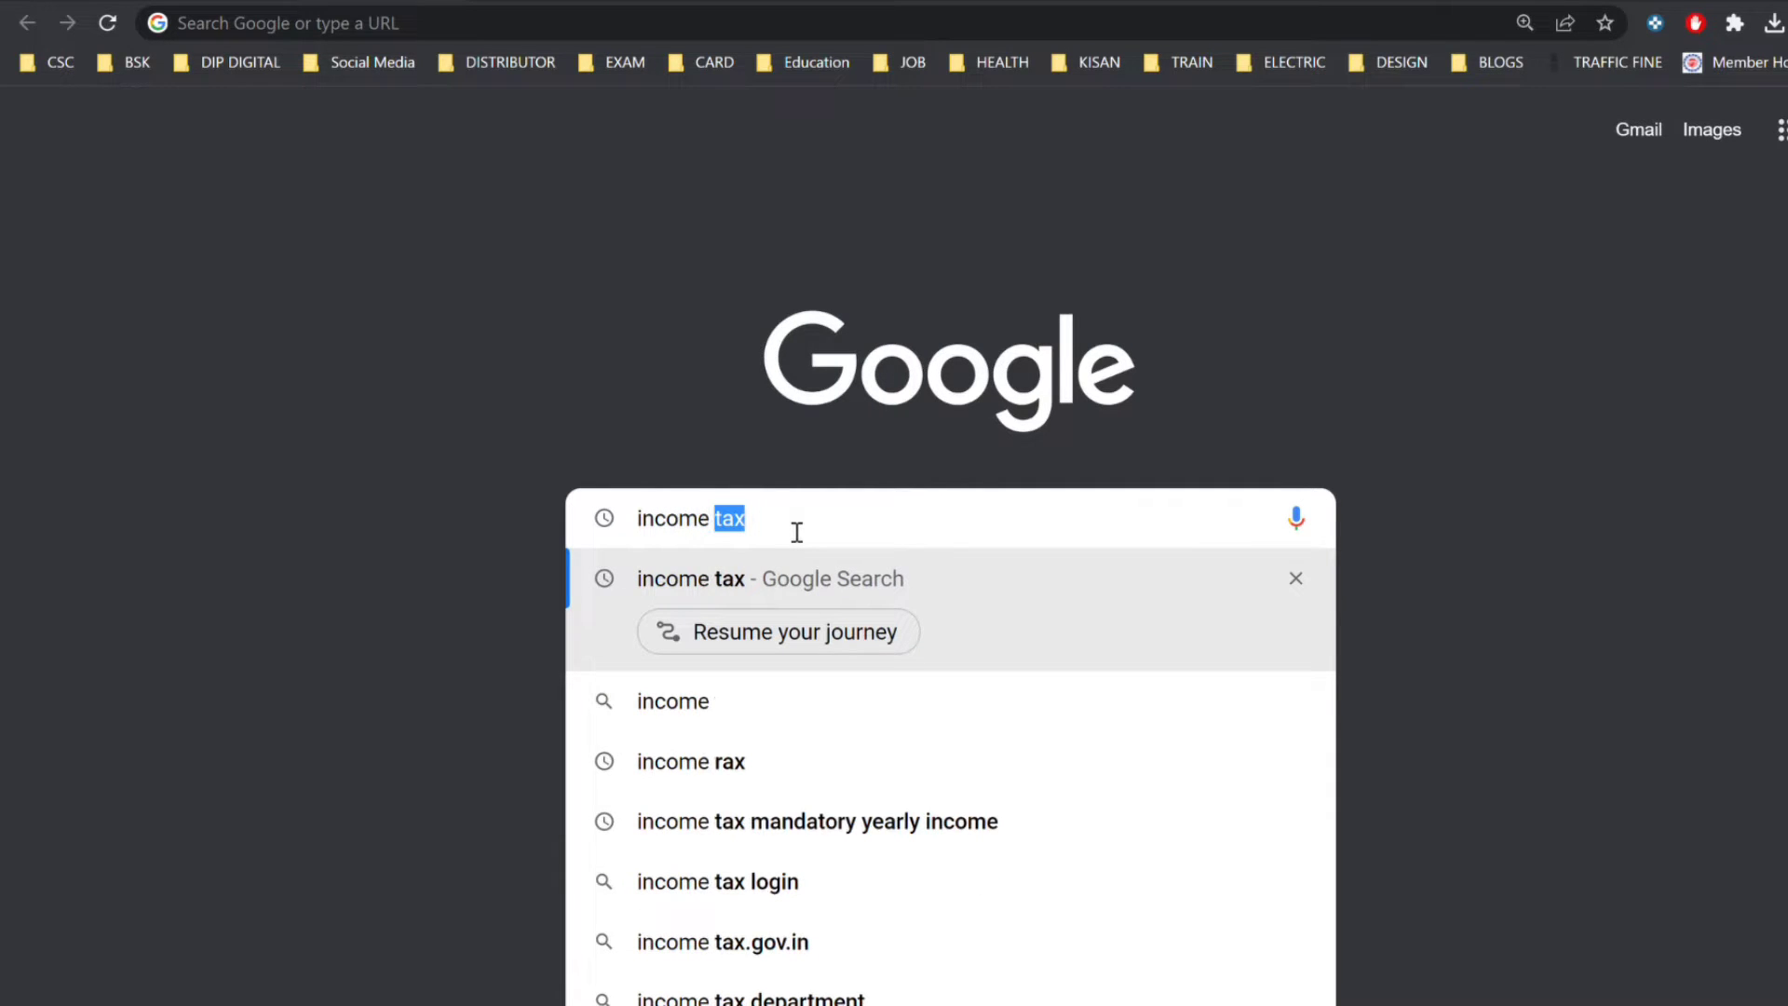
type("tax")
key("Return")
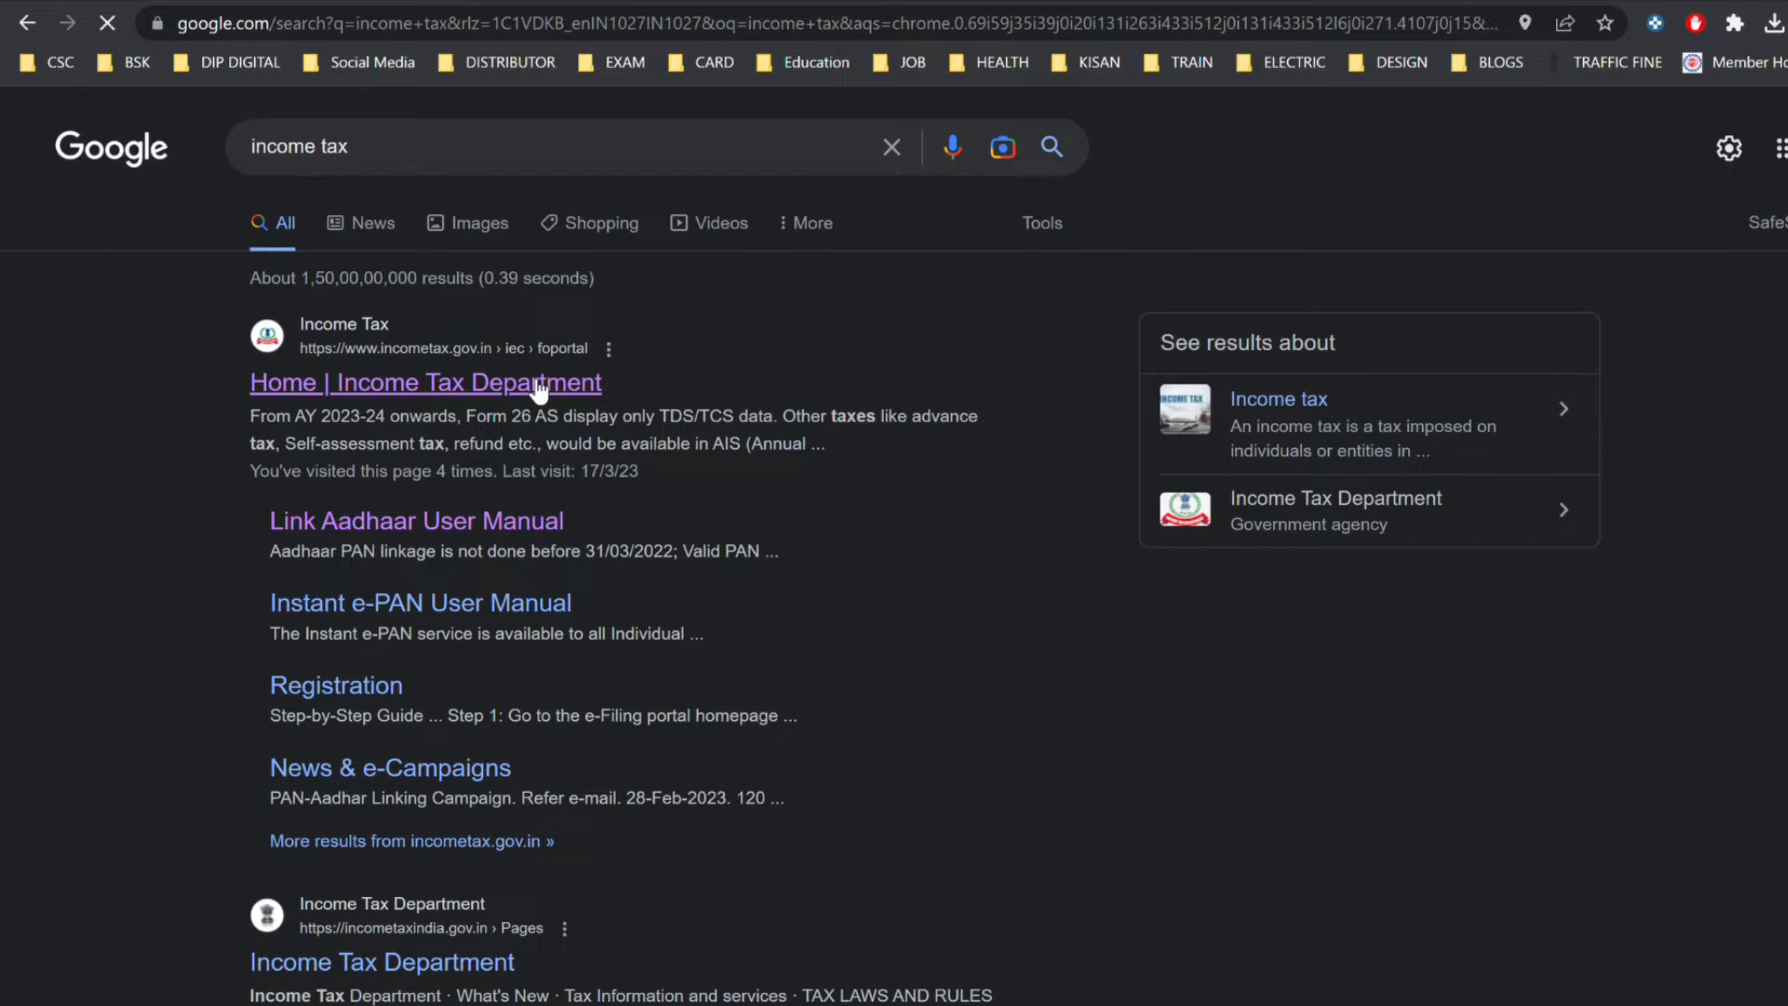
left_click(535, 389)
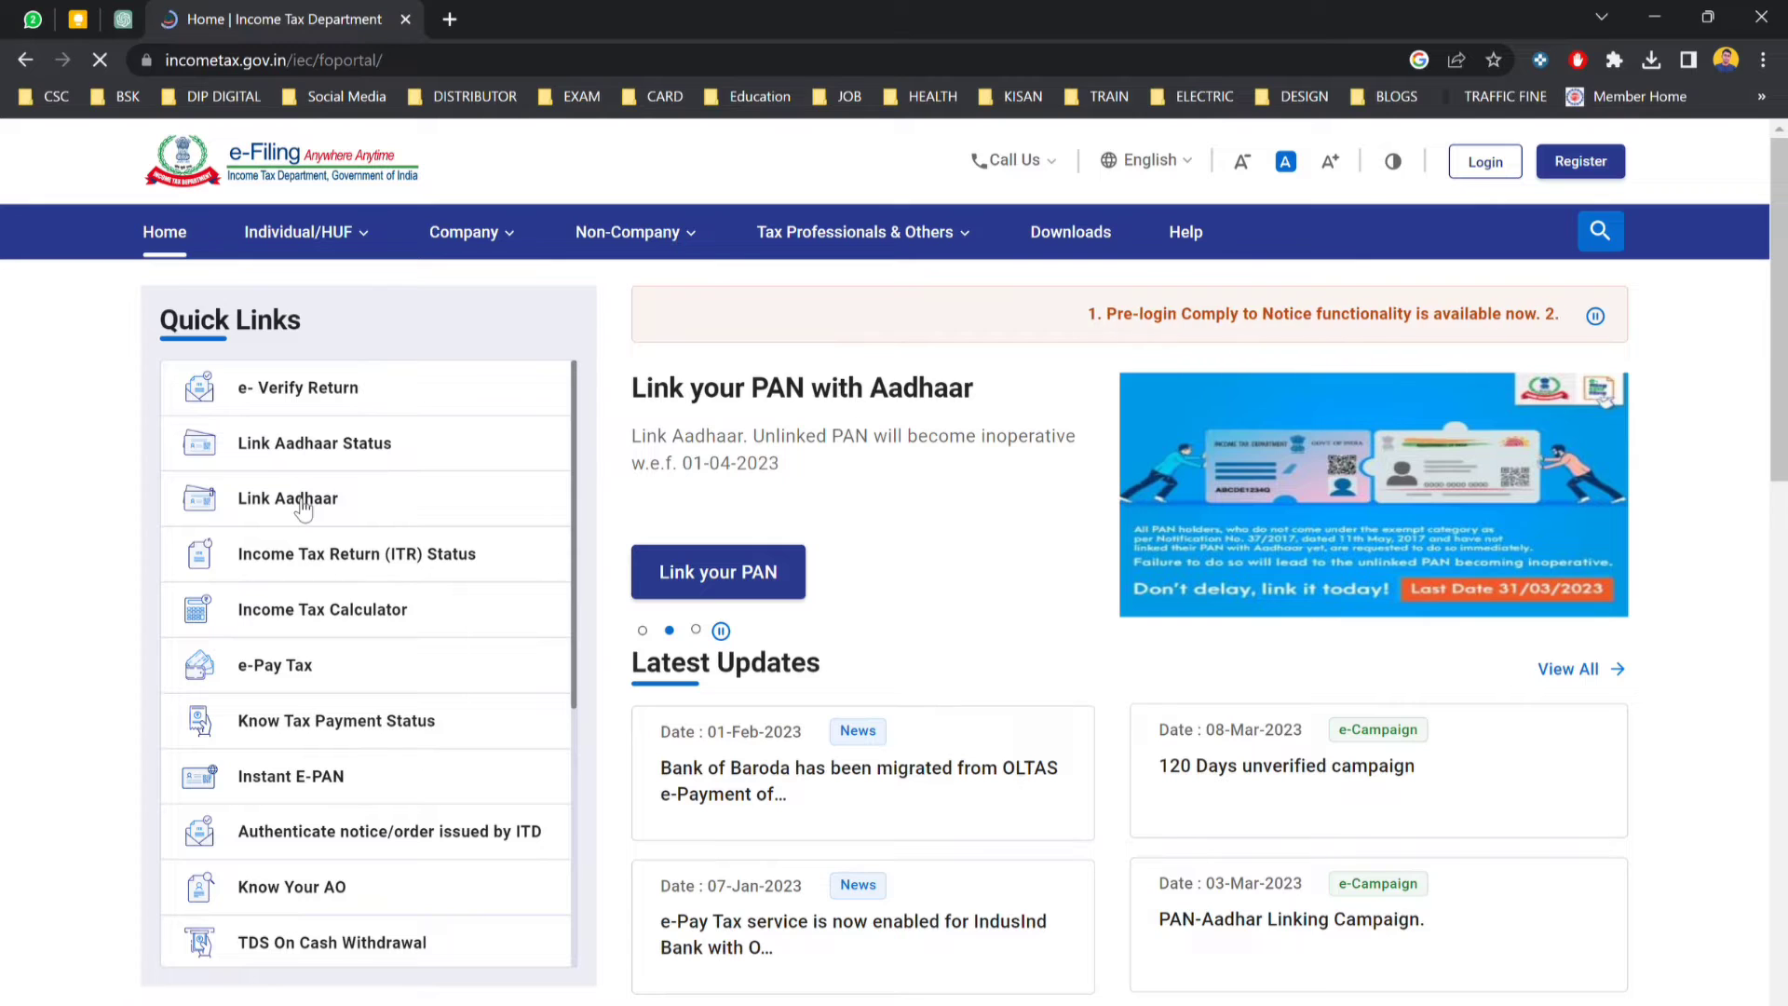
In the Link Aadhaar service, enter the PAN and the Aadhaar number.
left_click(302, 503)
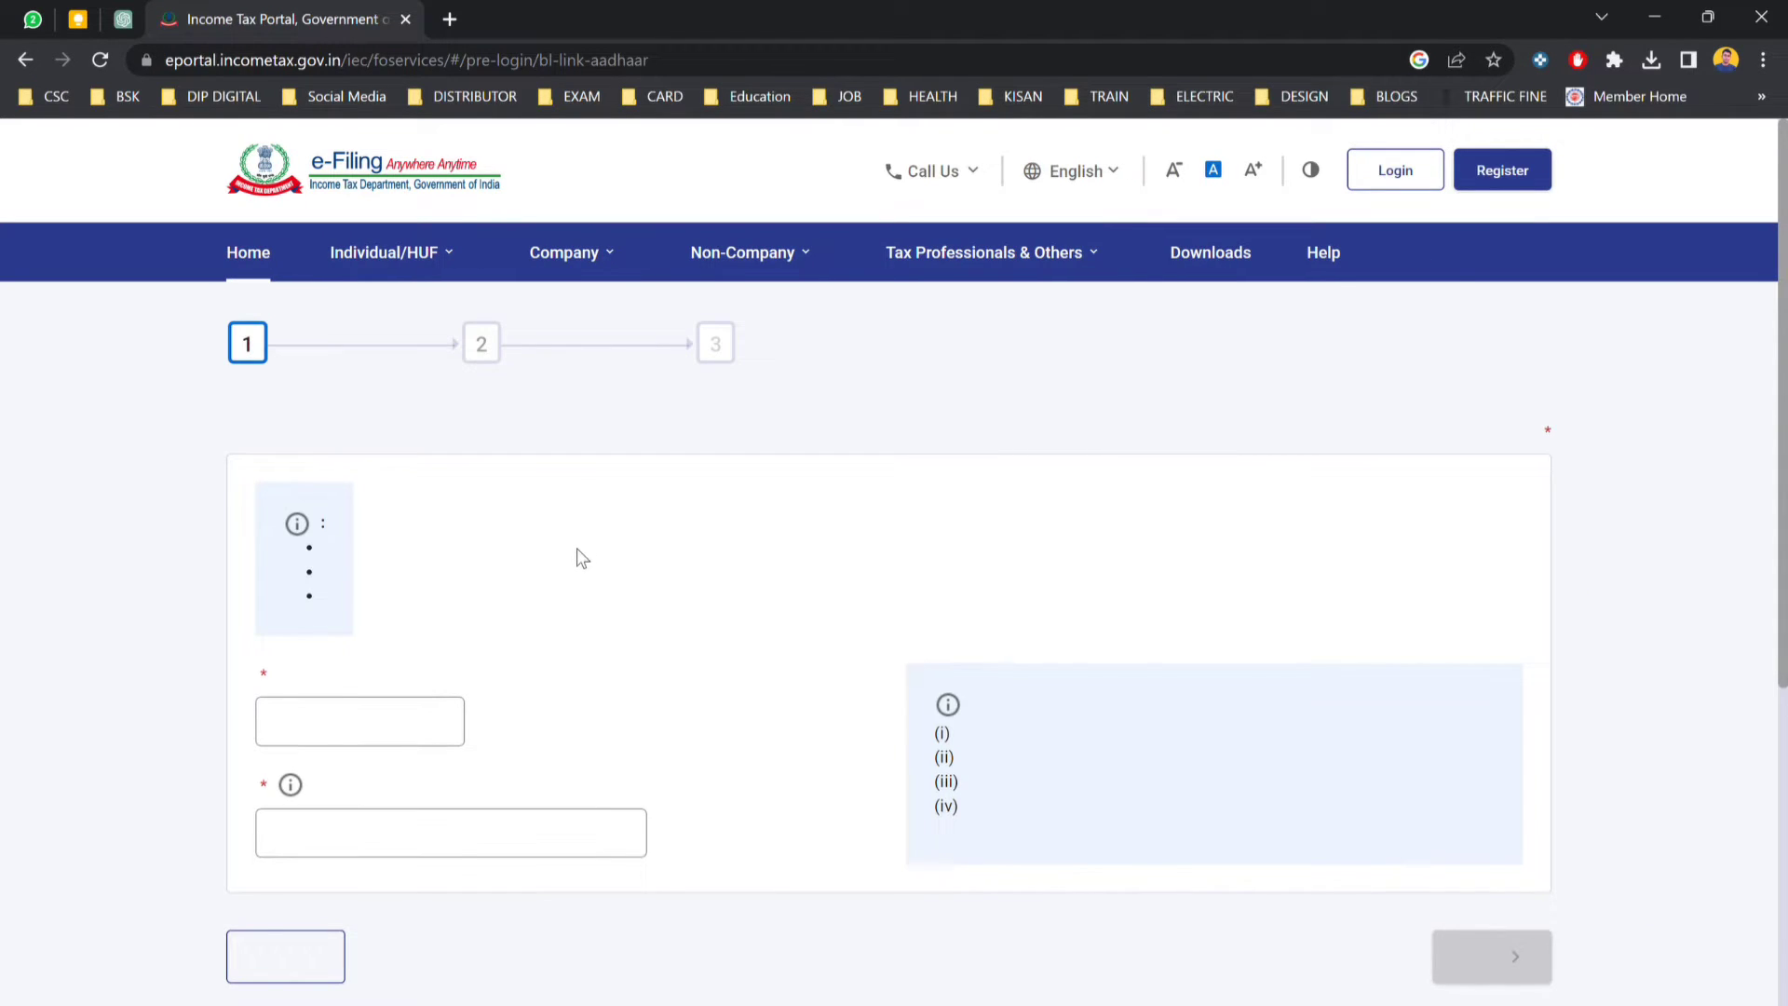
scroll(559, 578, "down", 1)
left_click(387, 723)
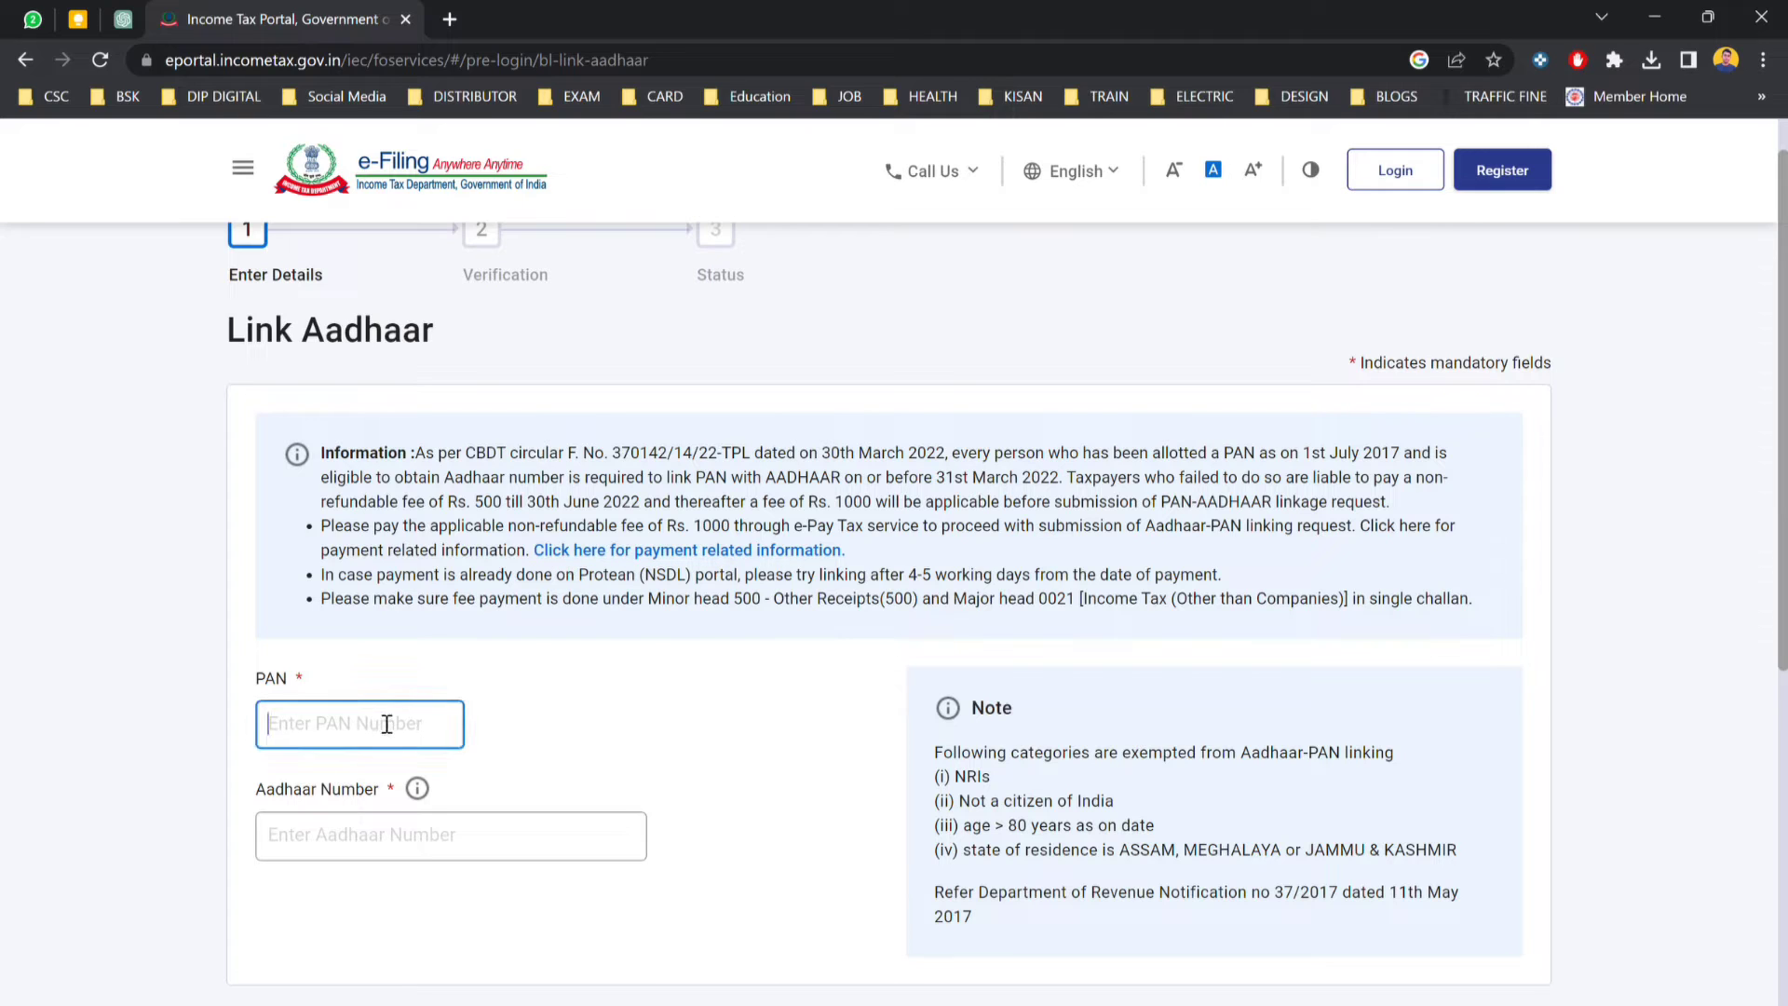
type("B")
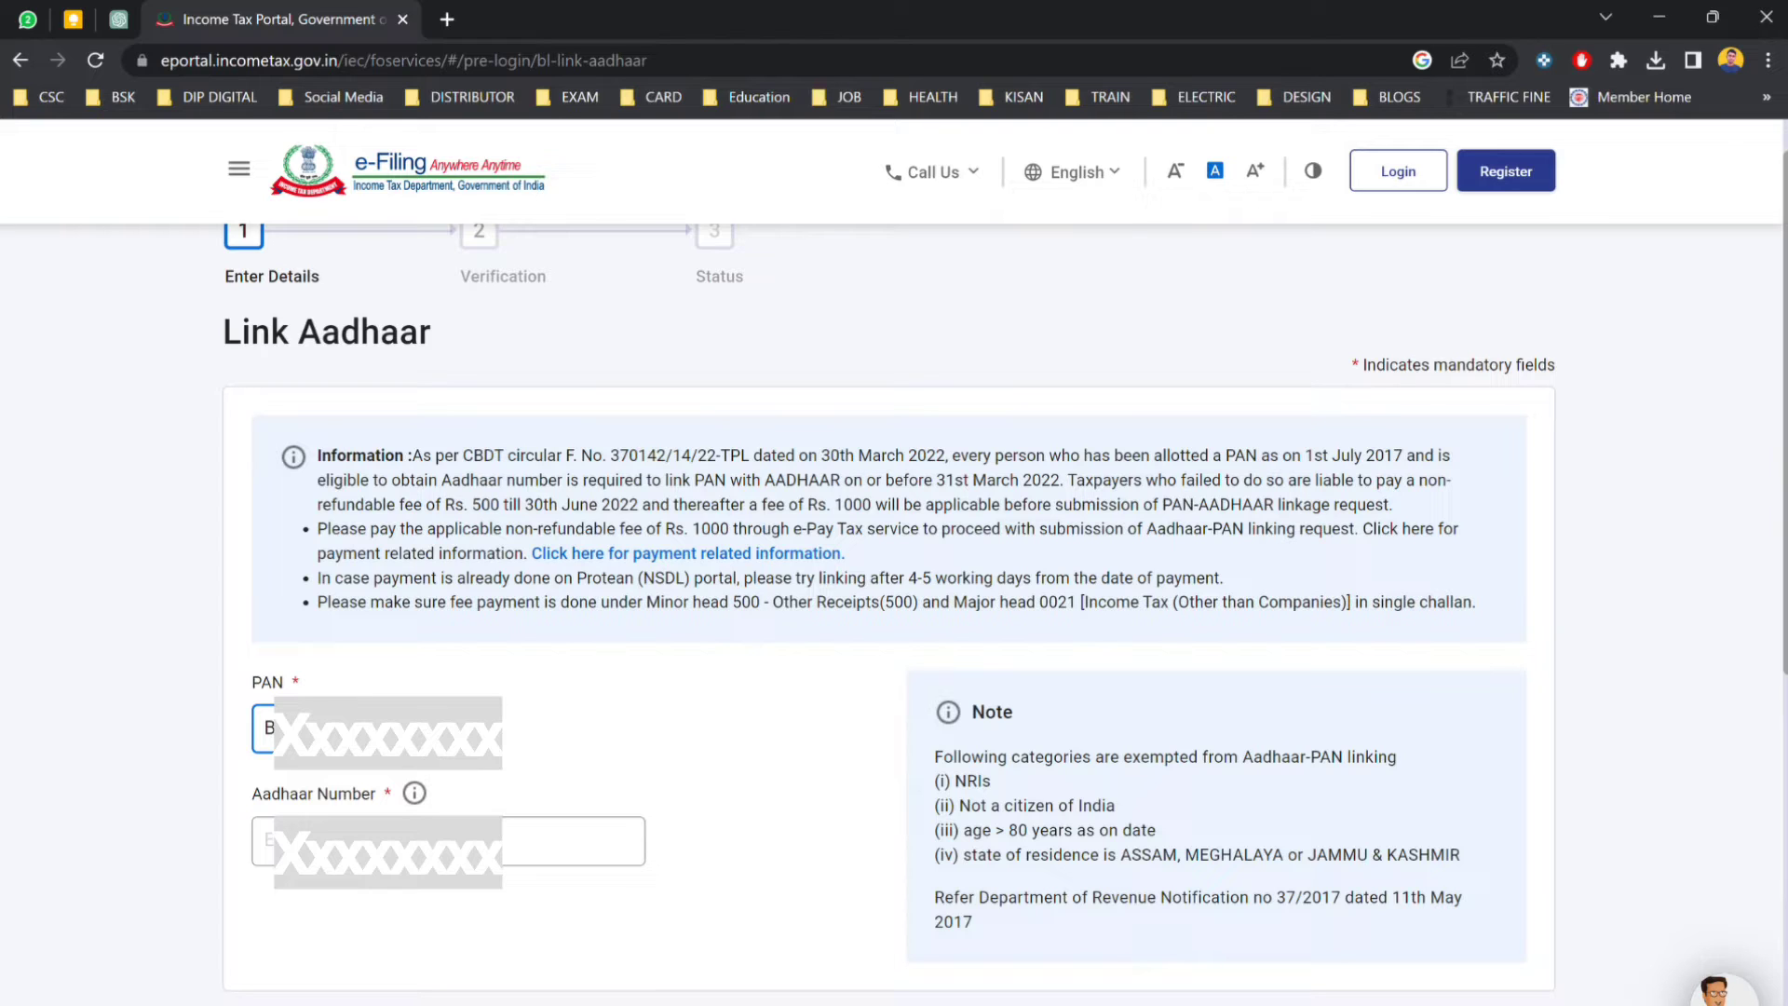
left_click(572, 841)
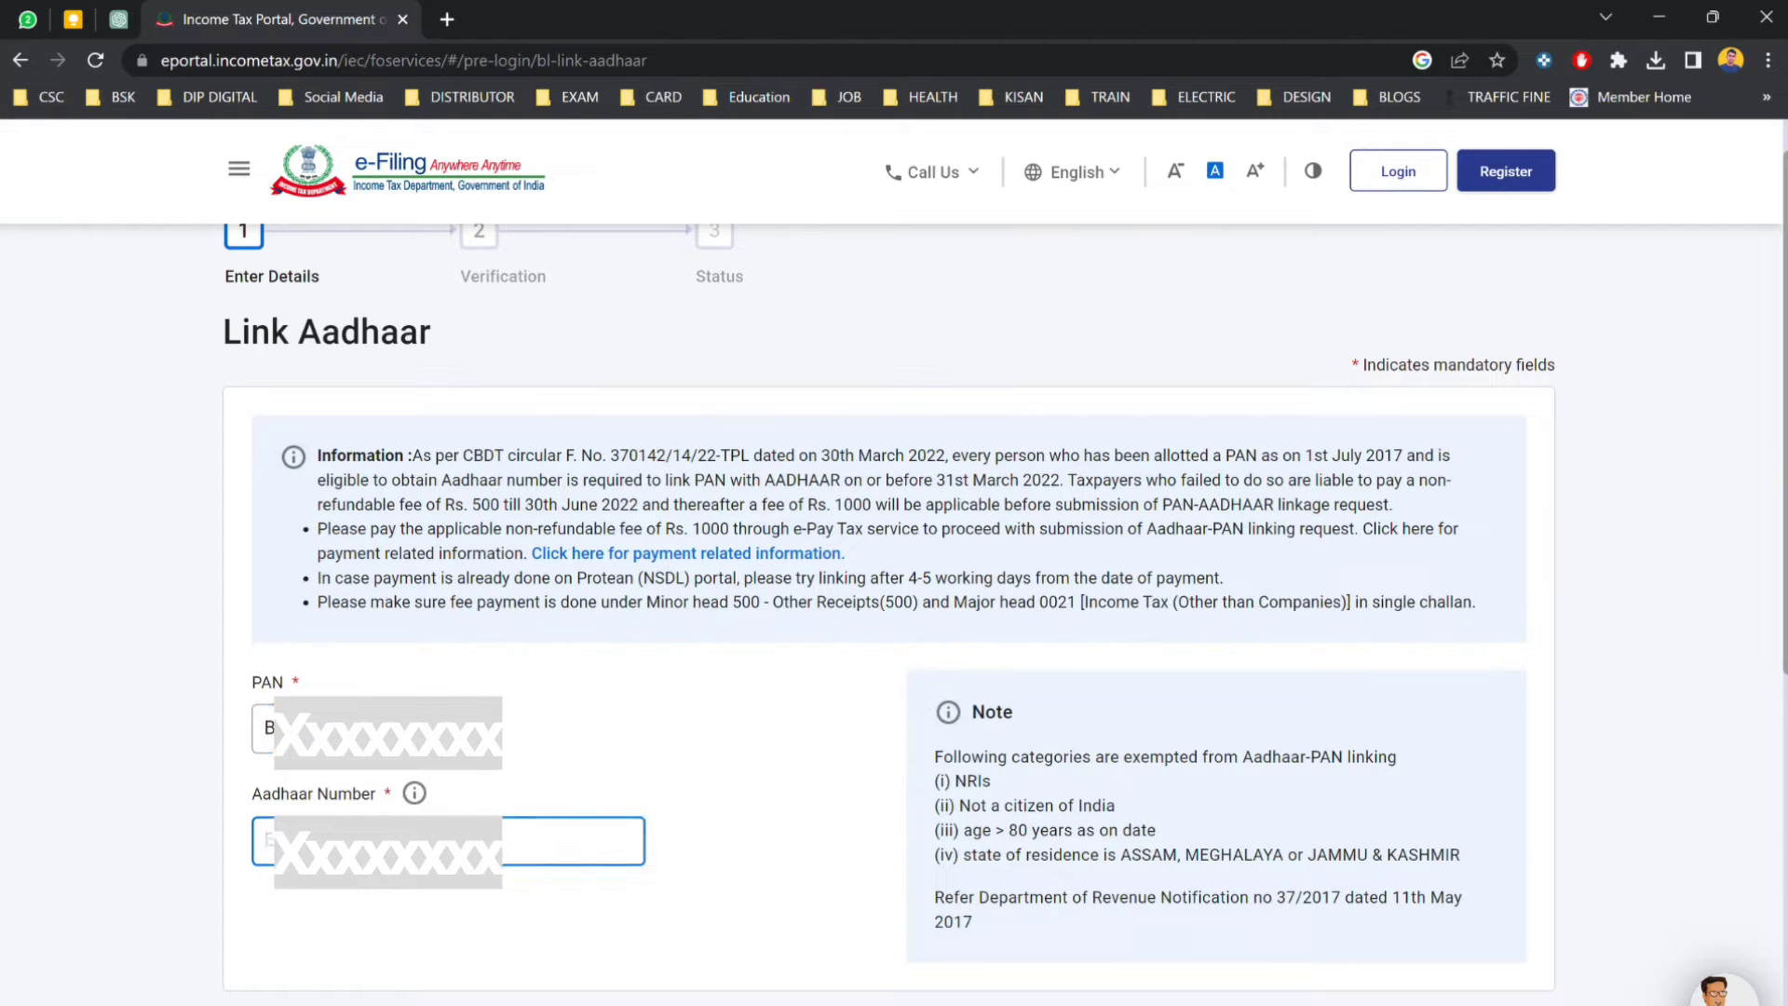
type("3")
Validate the details and, with no fee found, continue to pay through e-Pay Tax.
scroll(1456, 936, "down", 2)
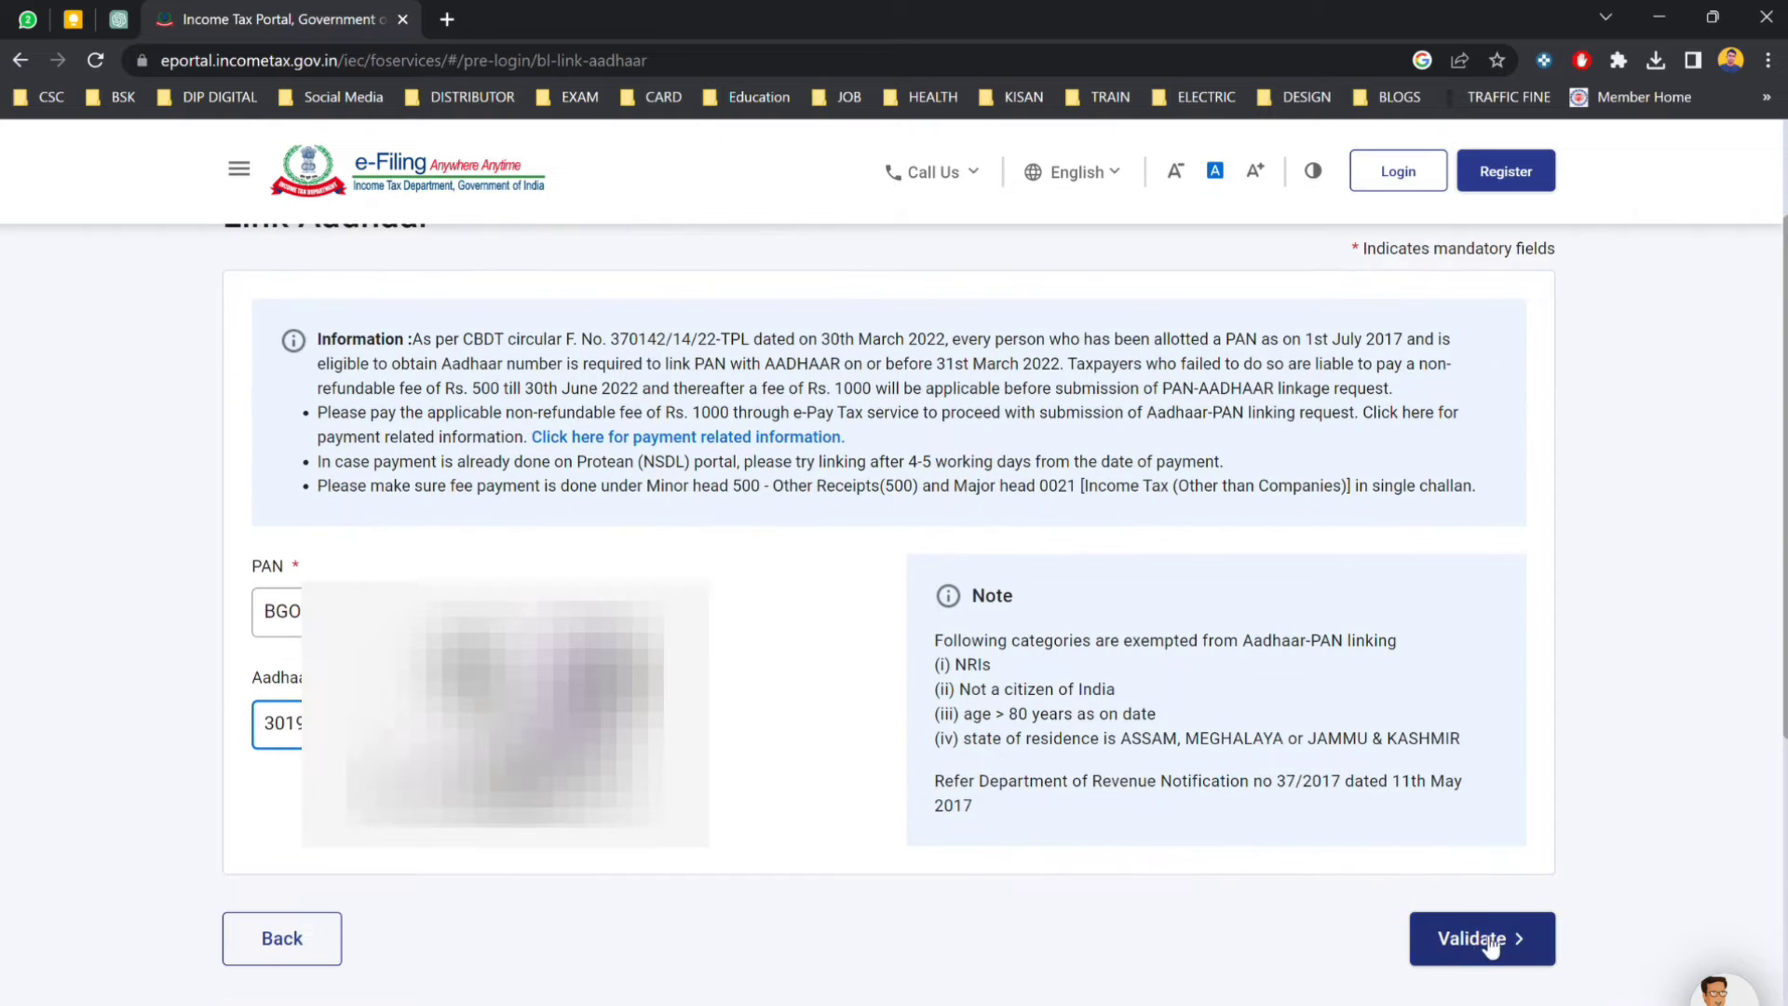
left_click(1482, 942)
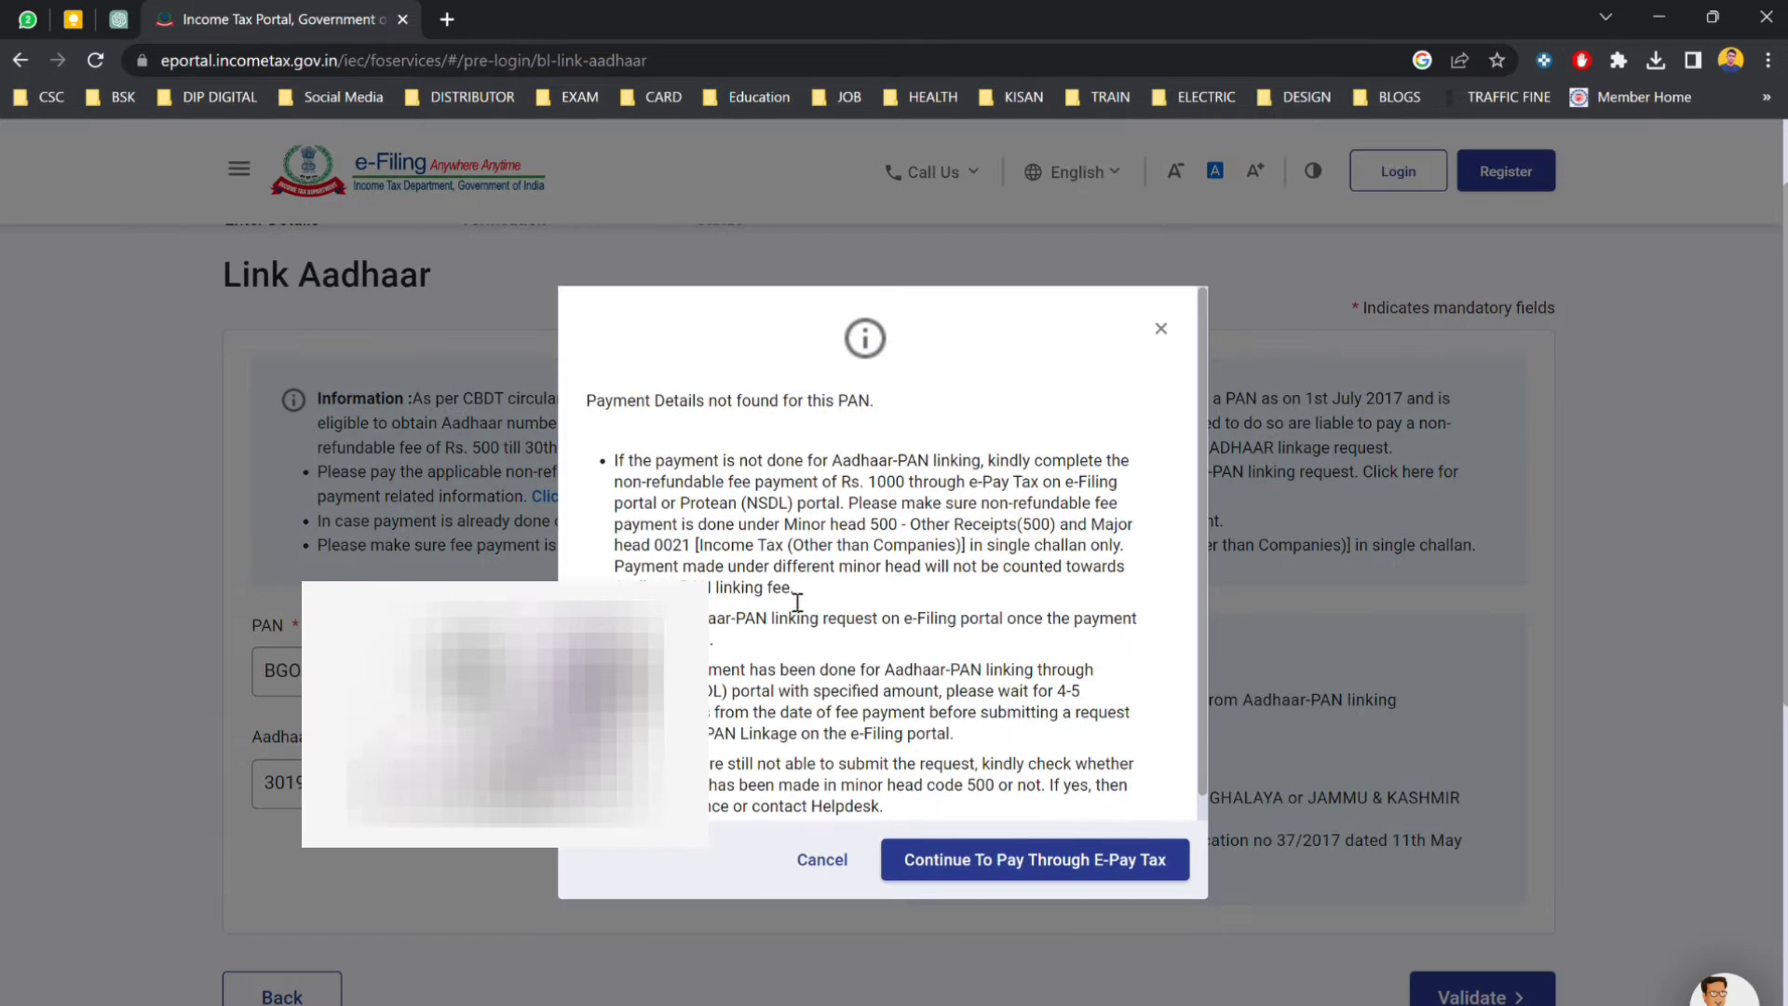
scroll(941, 537, "down", 1)
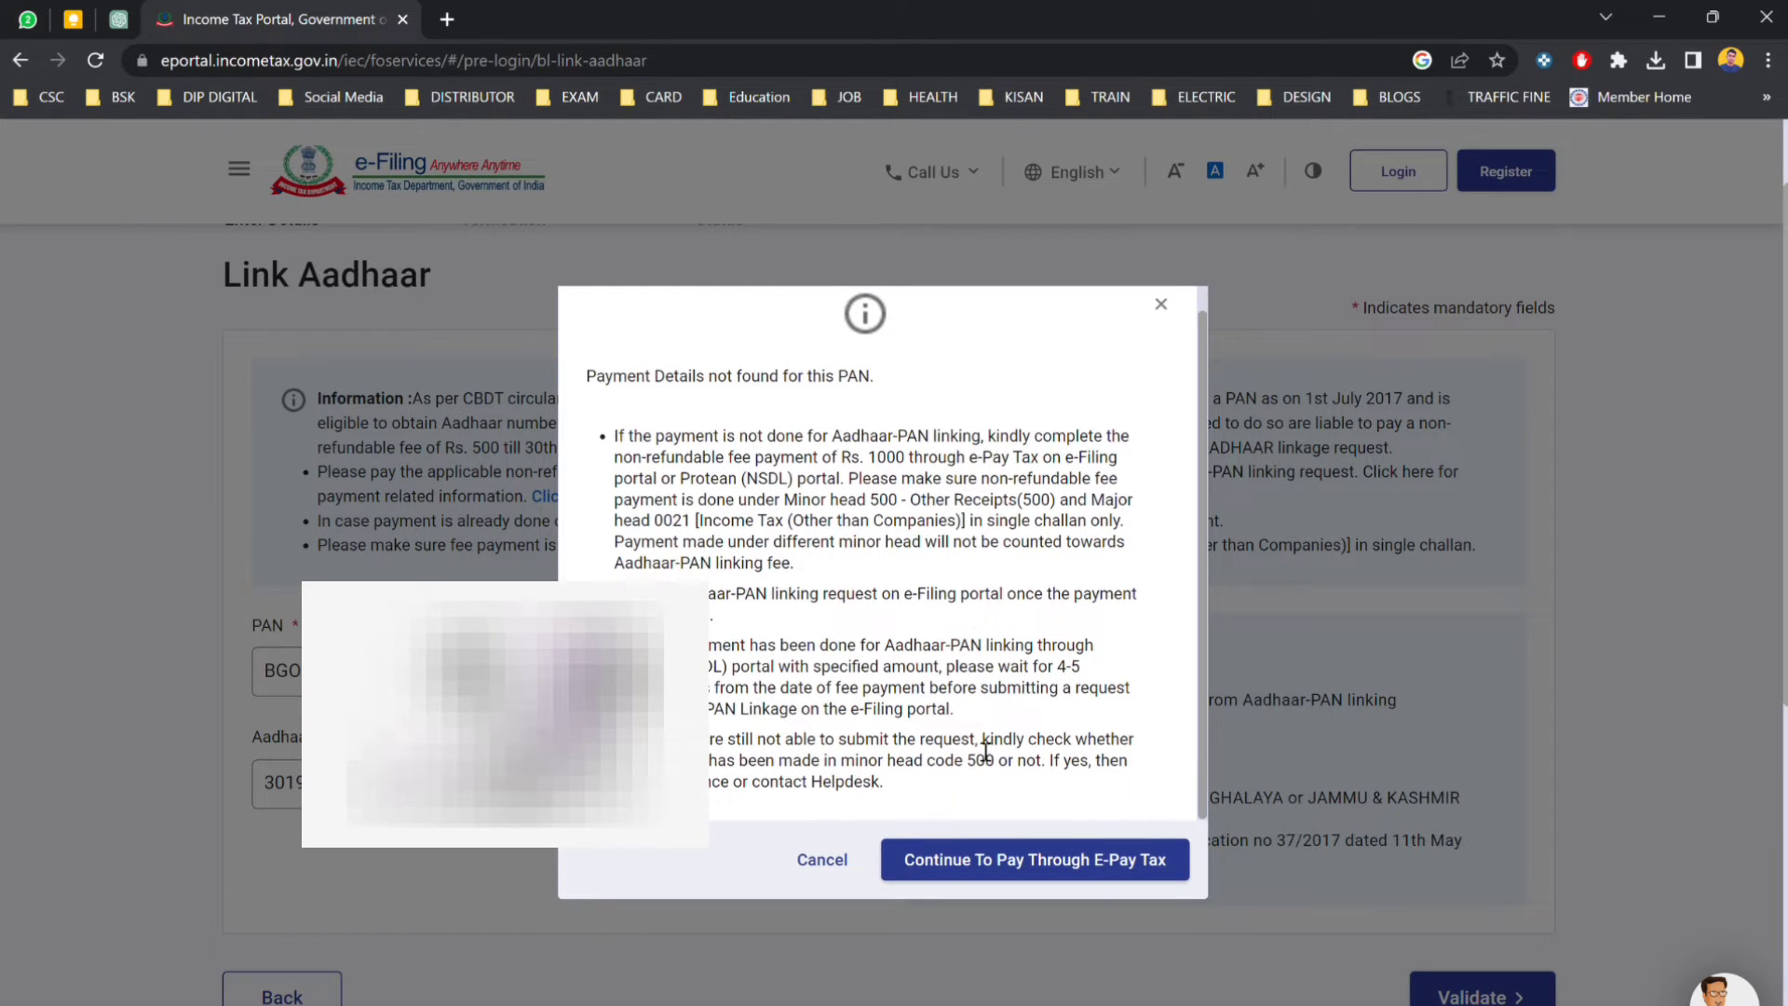
left_click(1078, 868)
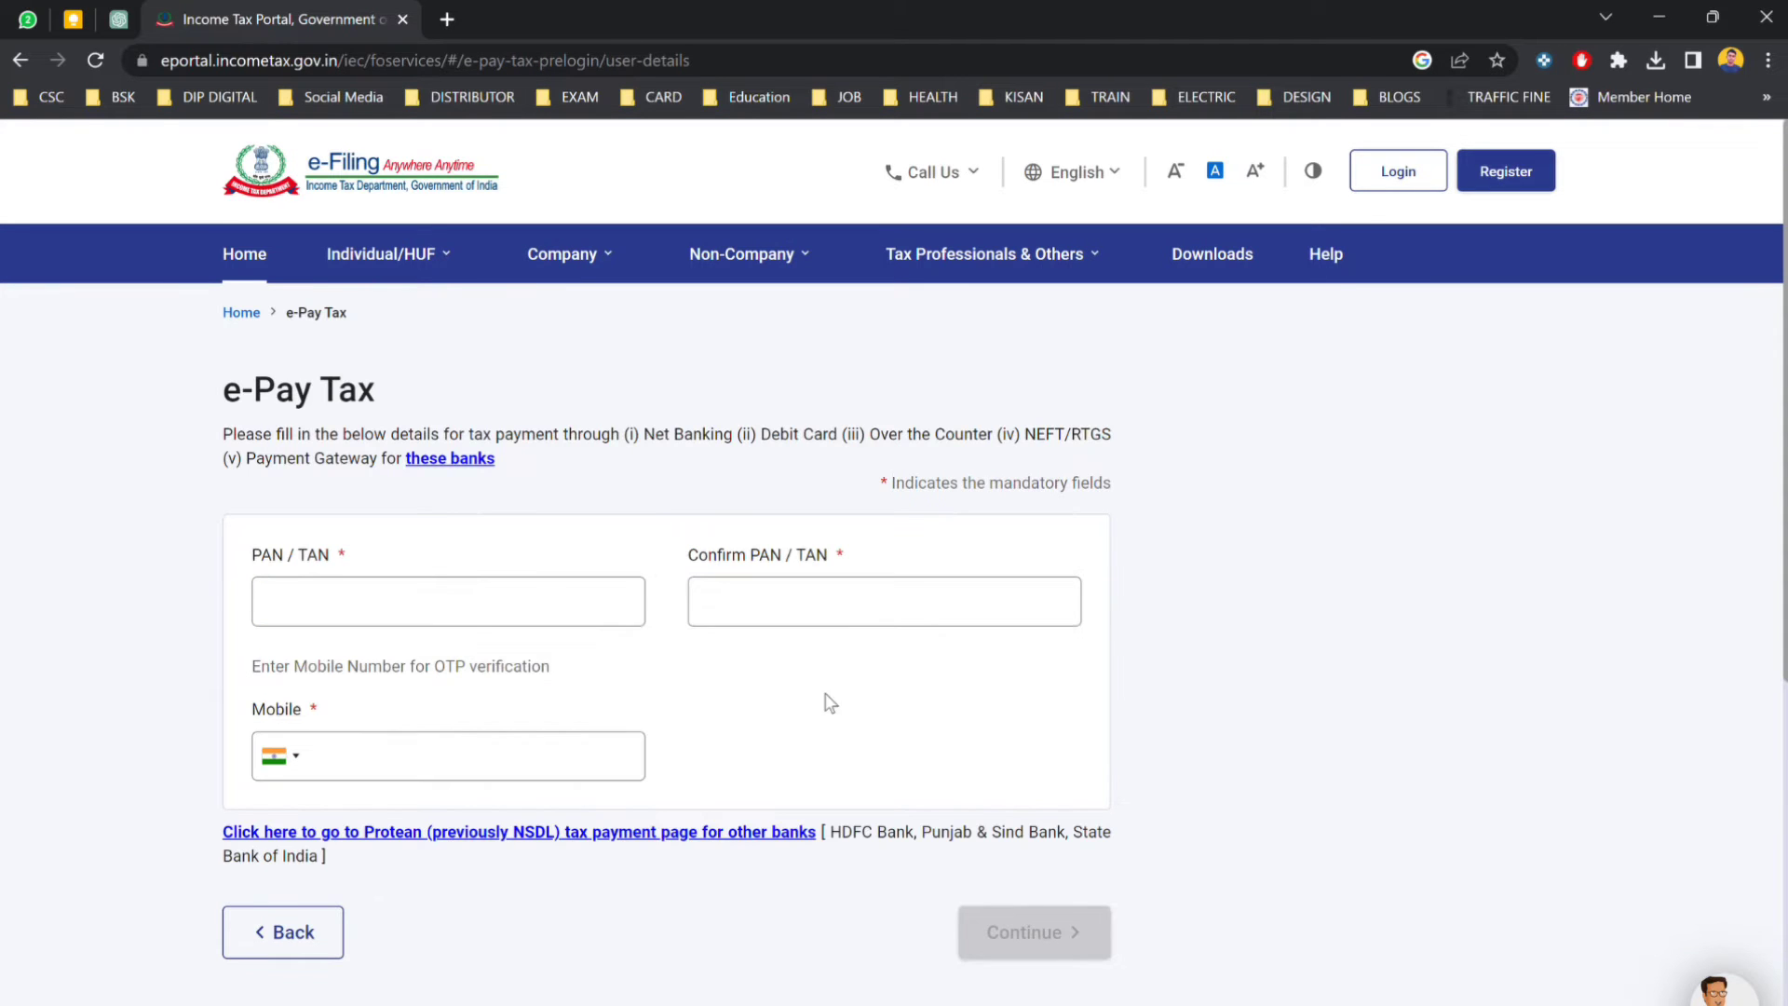
Enter and confirm the PAN, add the mobile number, and request the OTP.
left_click(407, 593)
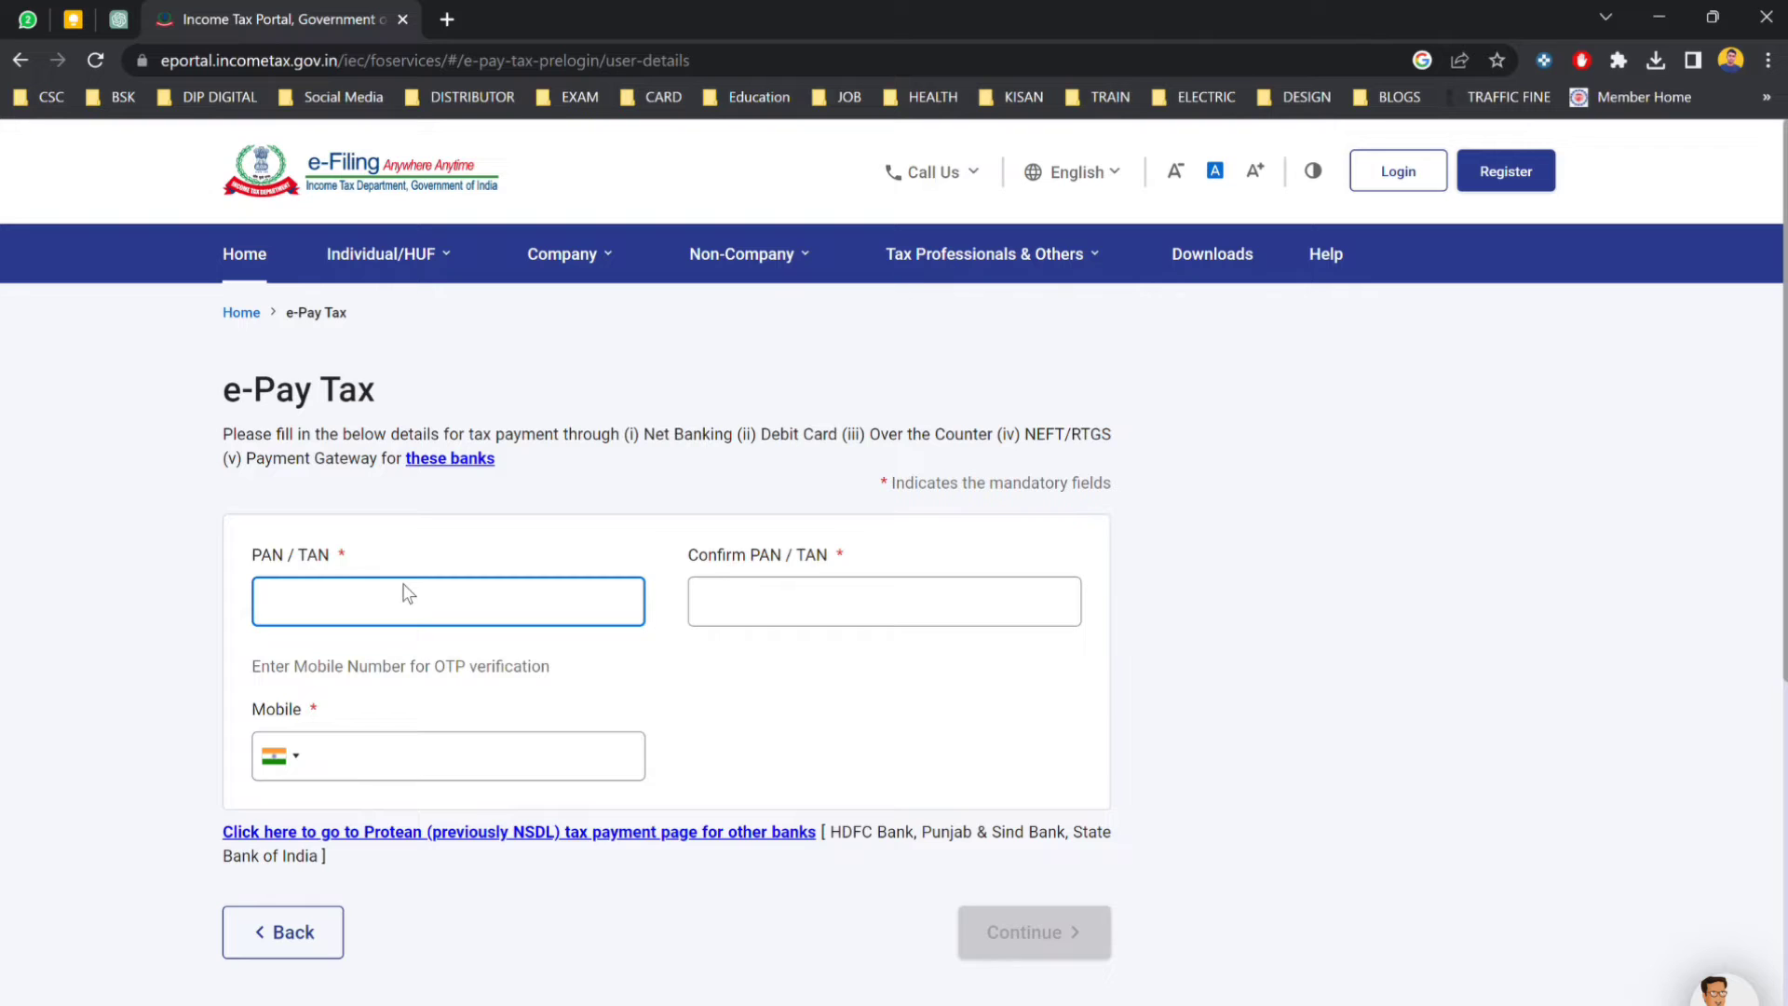
type("••••••••••")
left_click(703, 601)
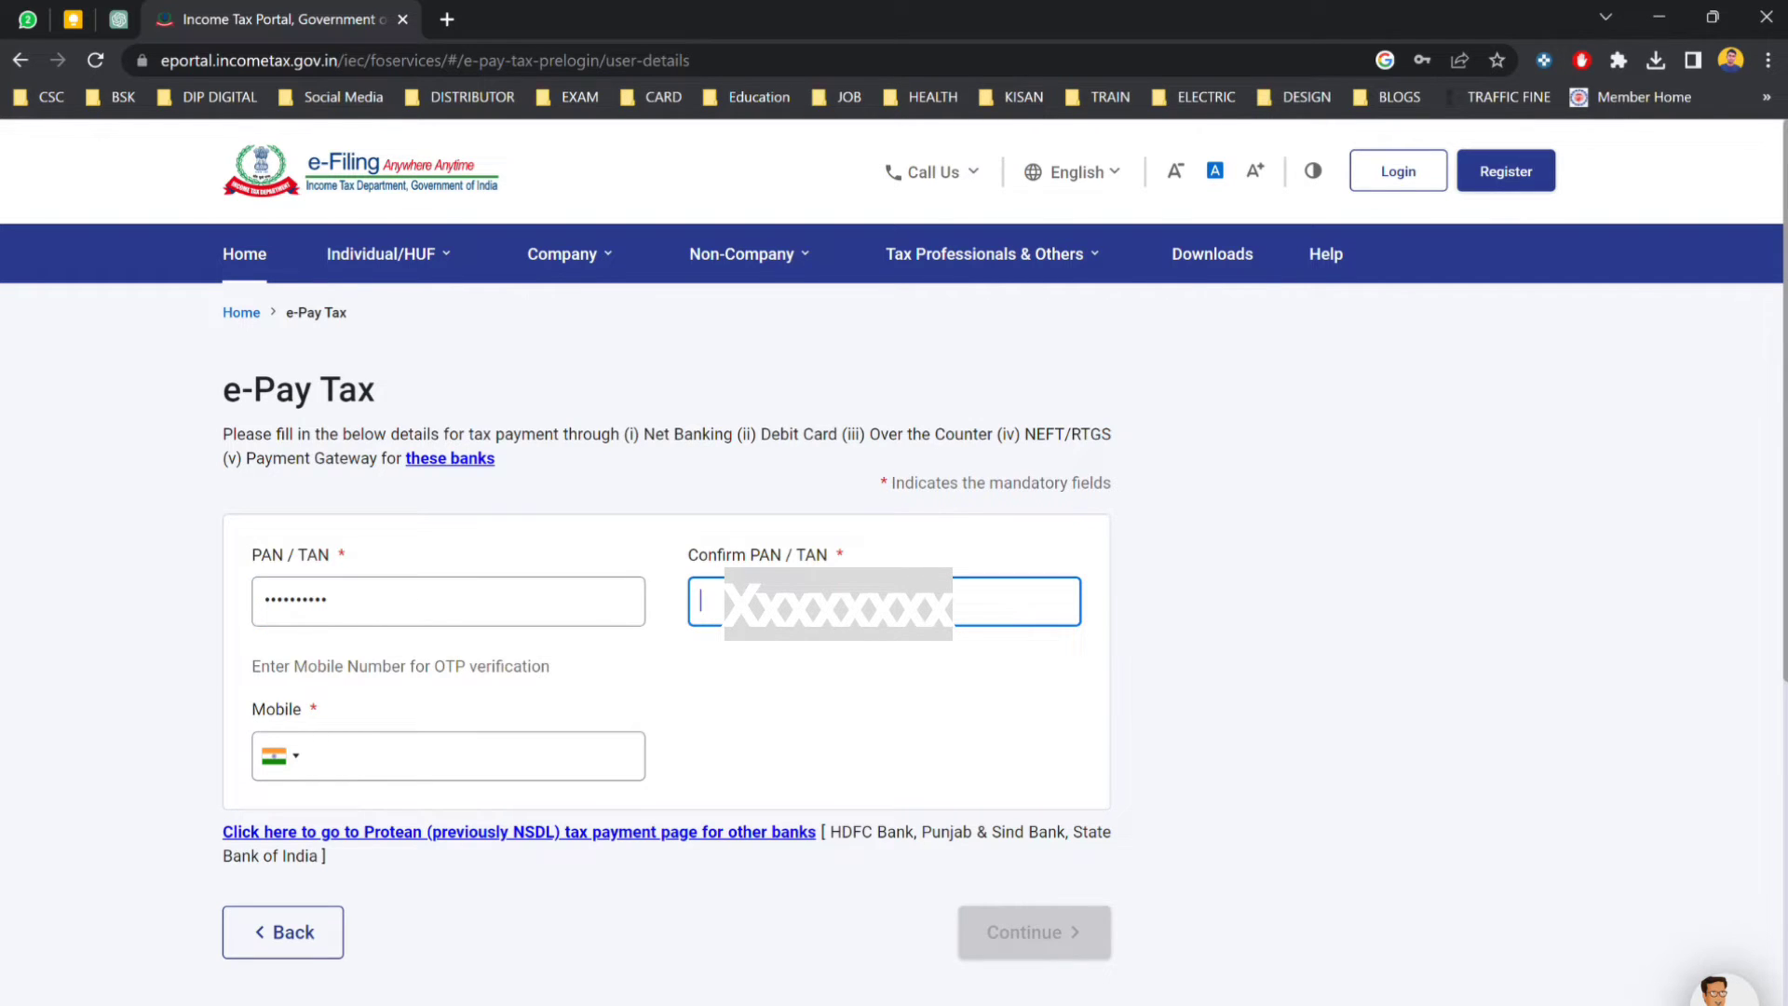
type("30")
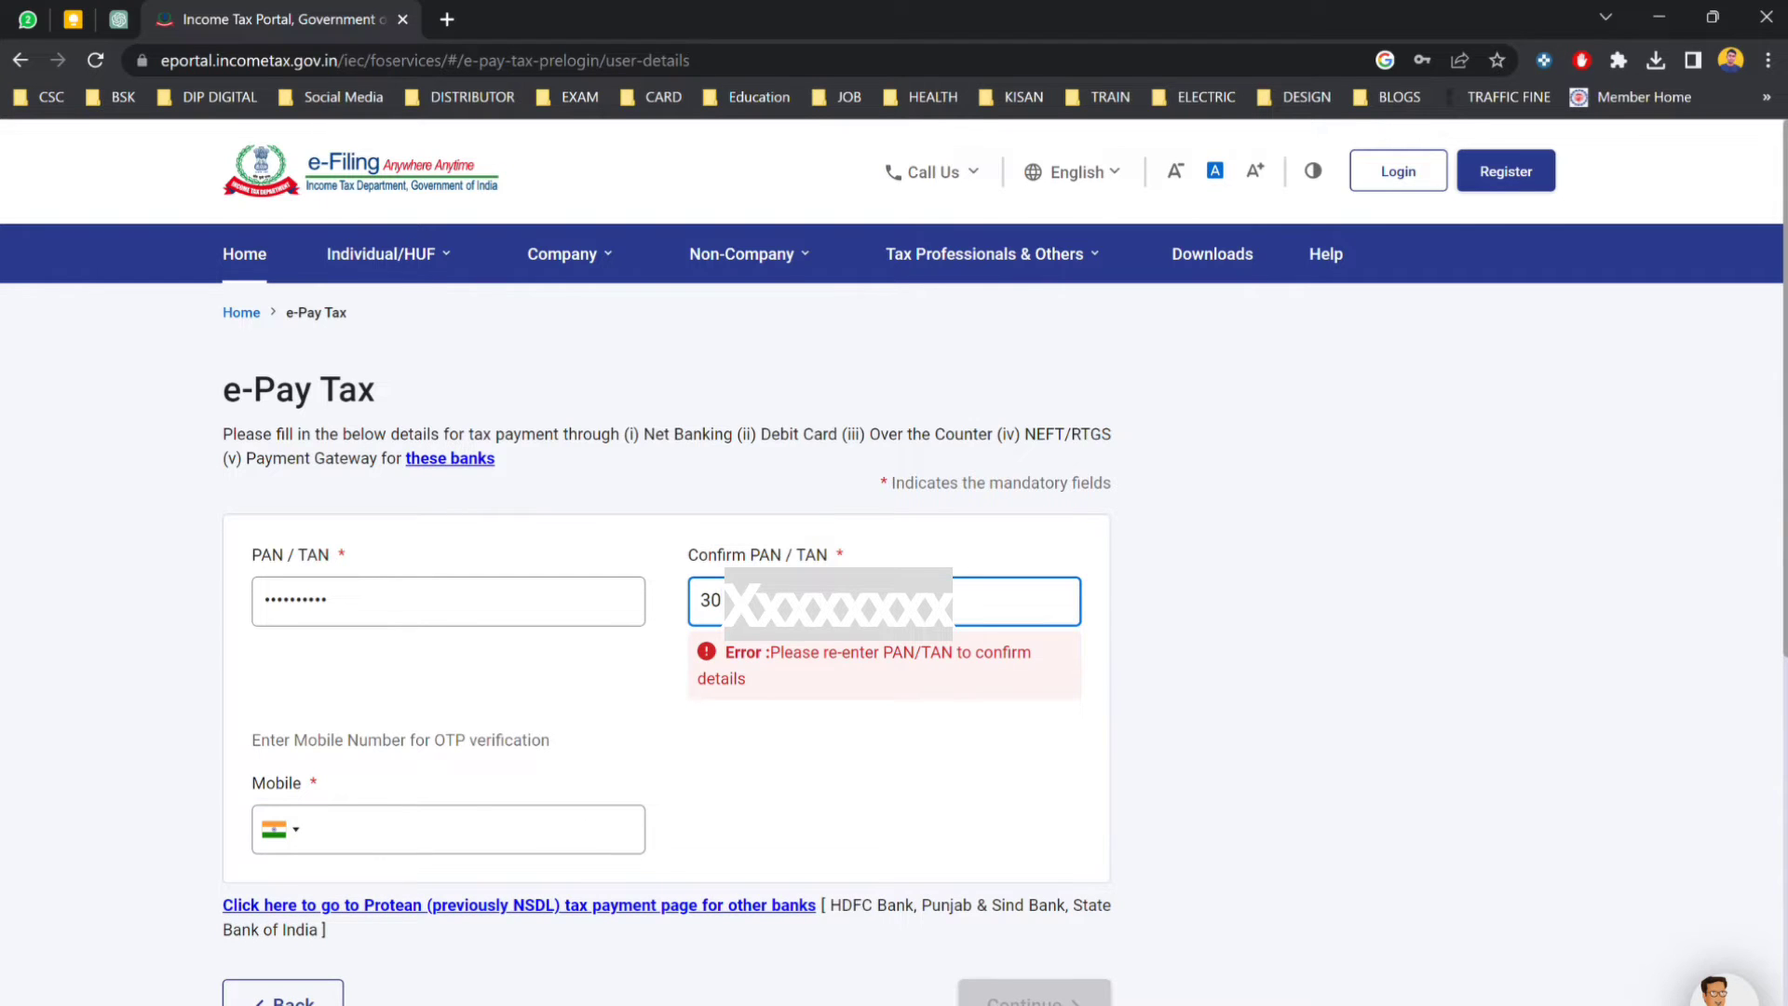
key("BackSpace")
key("BackSpace")
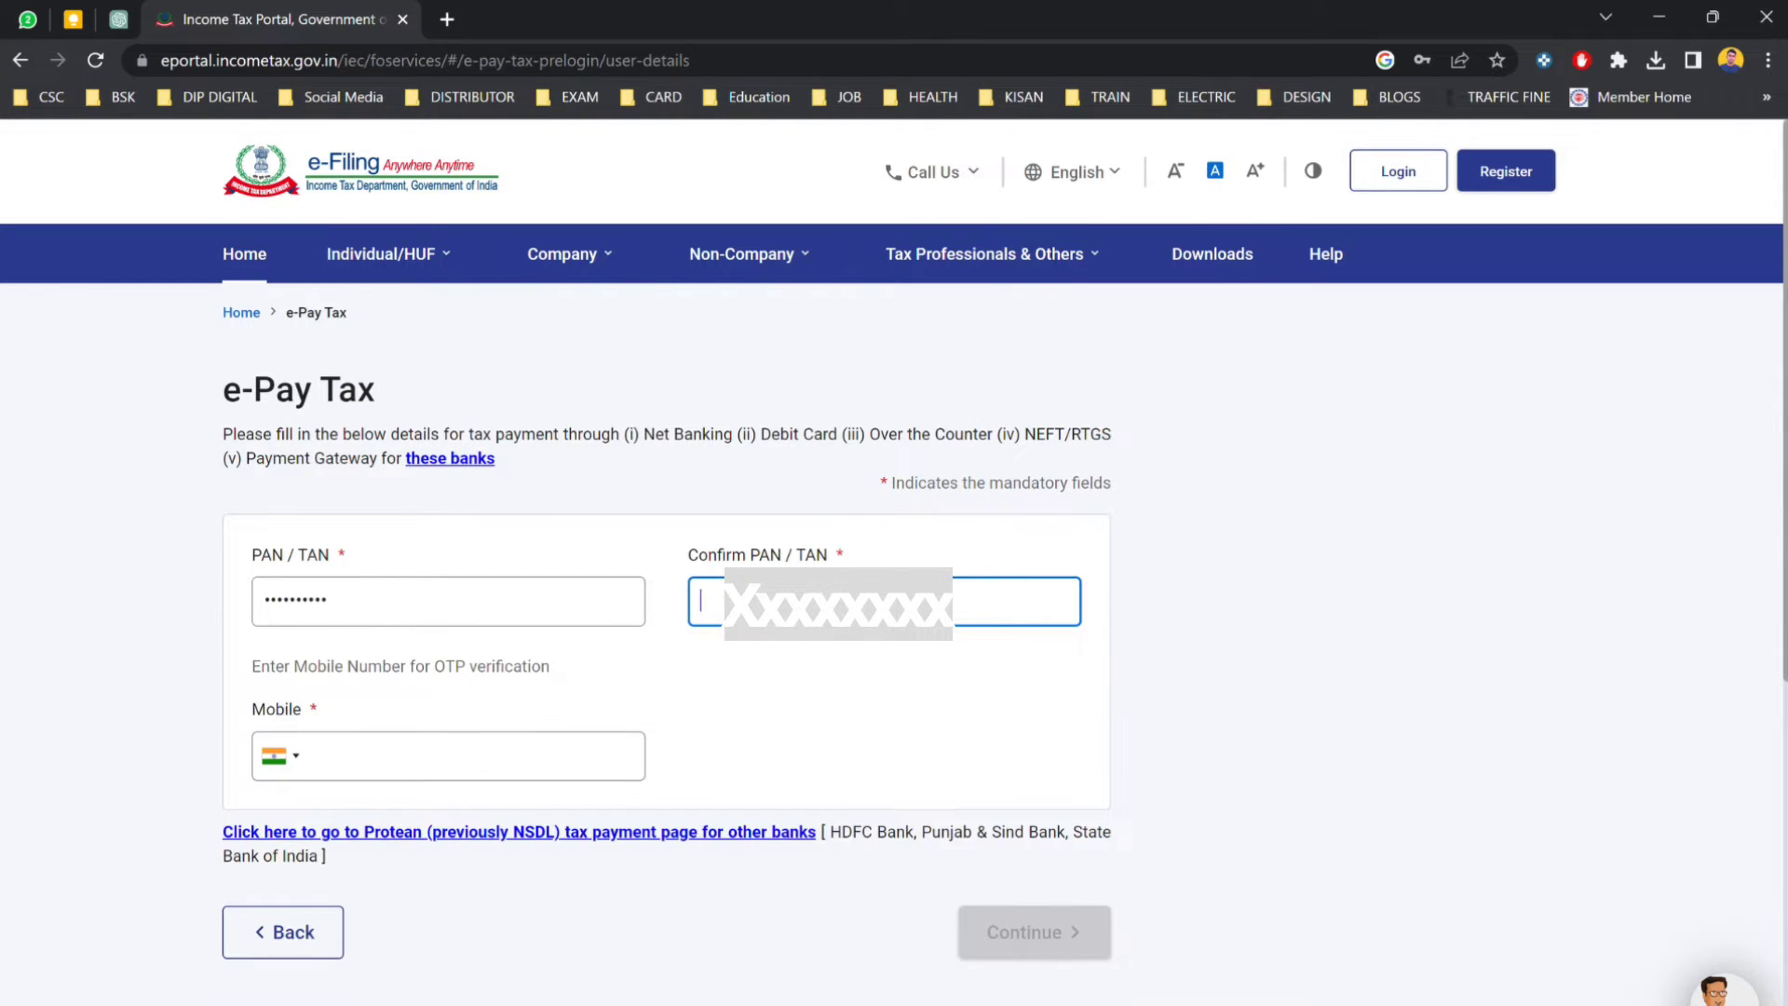
type("BG")
left_click(449, 777)
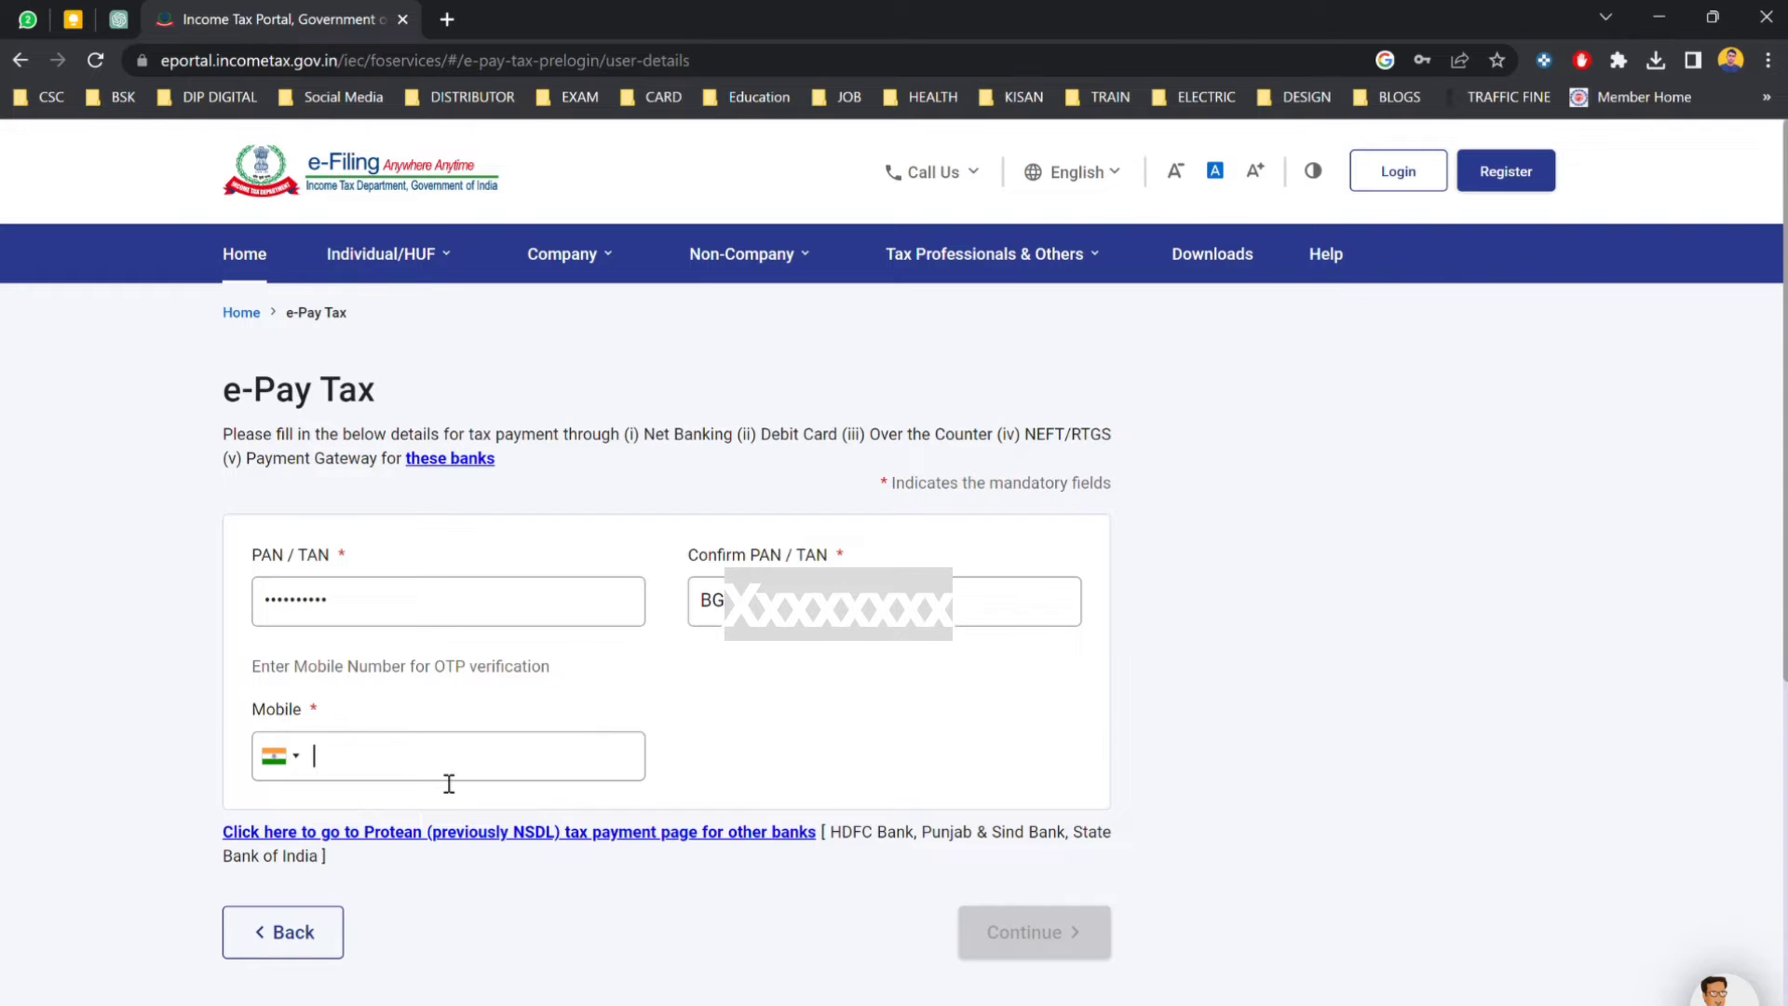
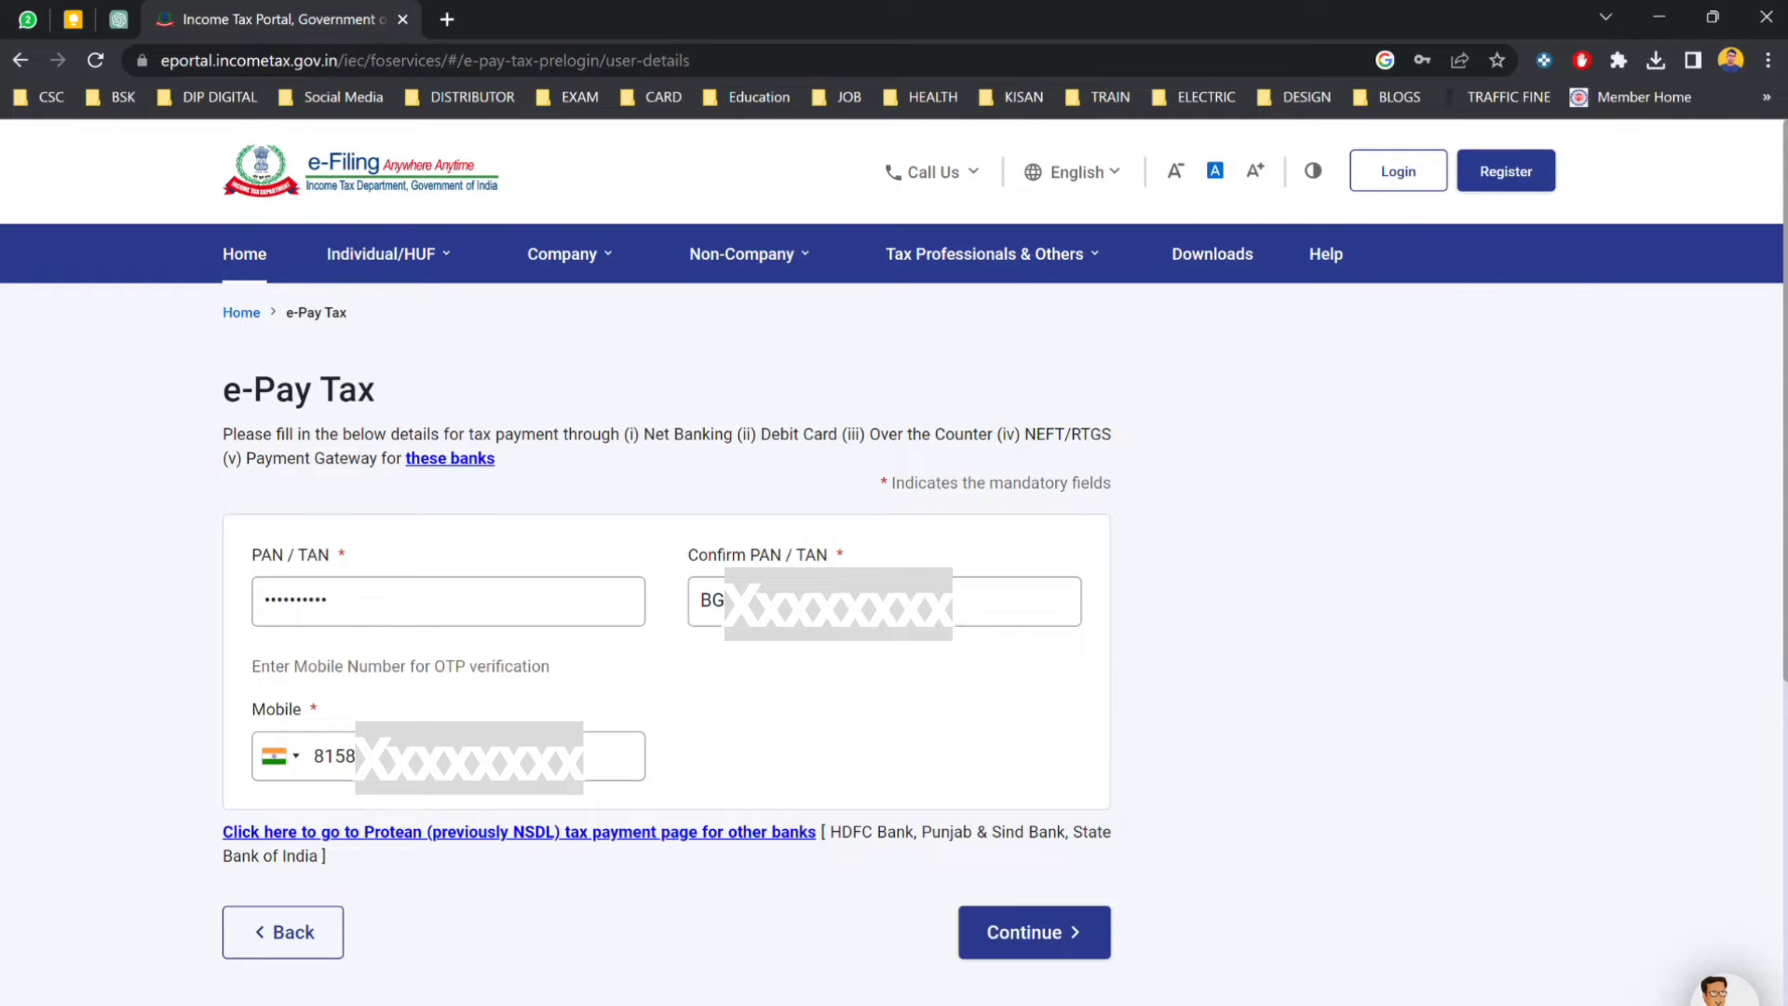
left_click(1013, 931)
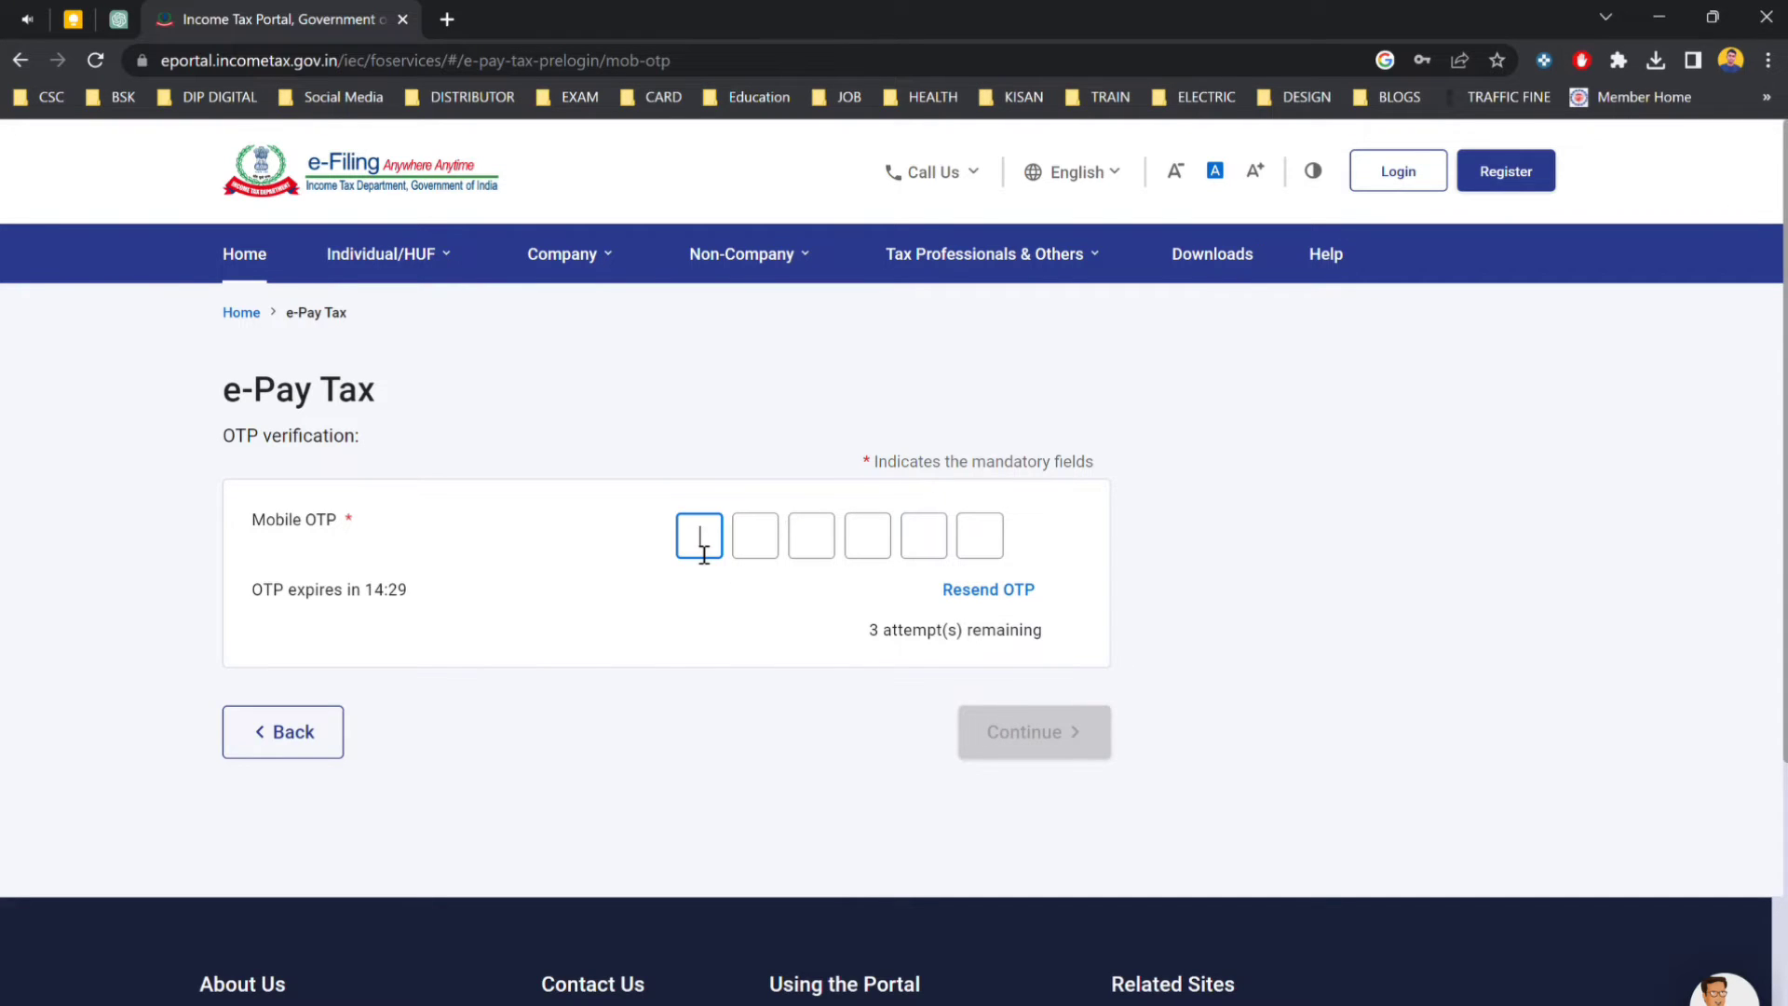
Verify the six-digit mobile OTP and start a new Income Tax payment.
type("••••••")
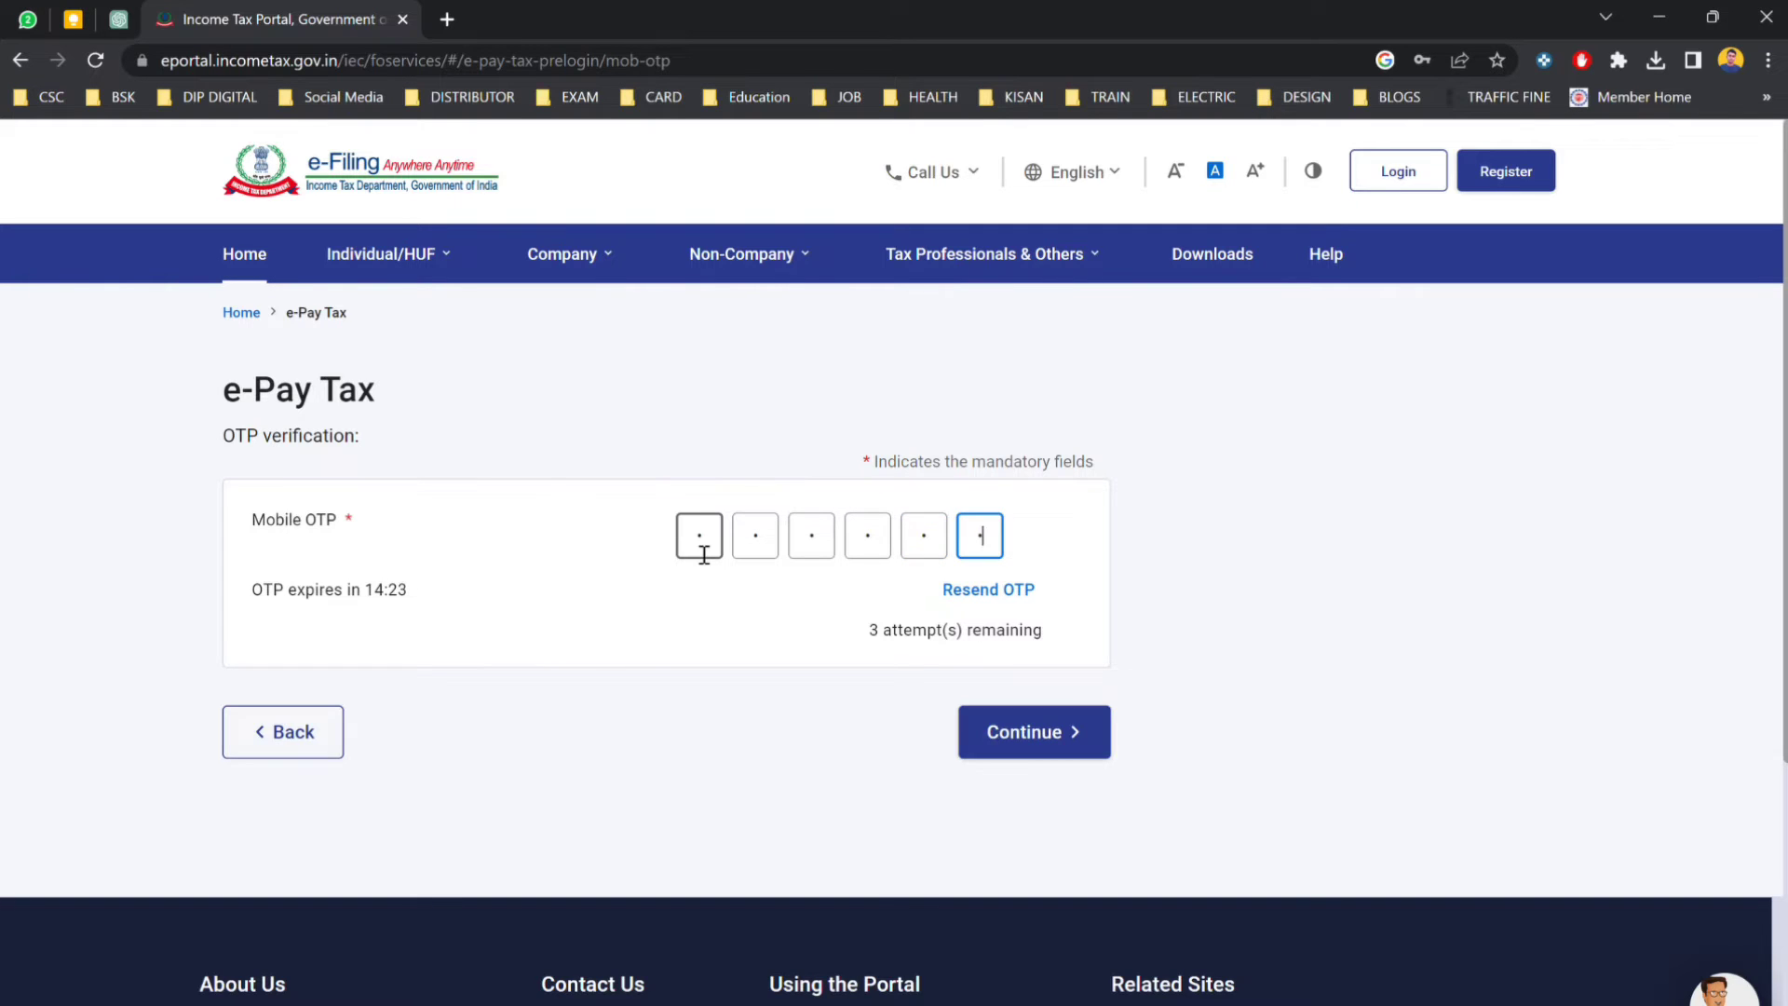
left_click(1050, 751)
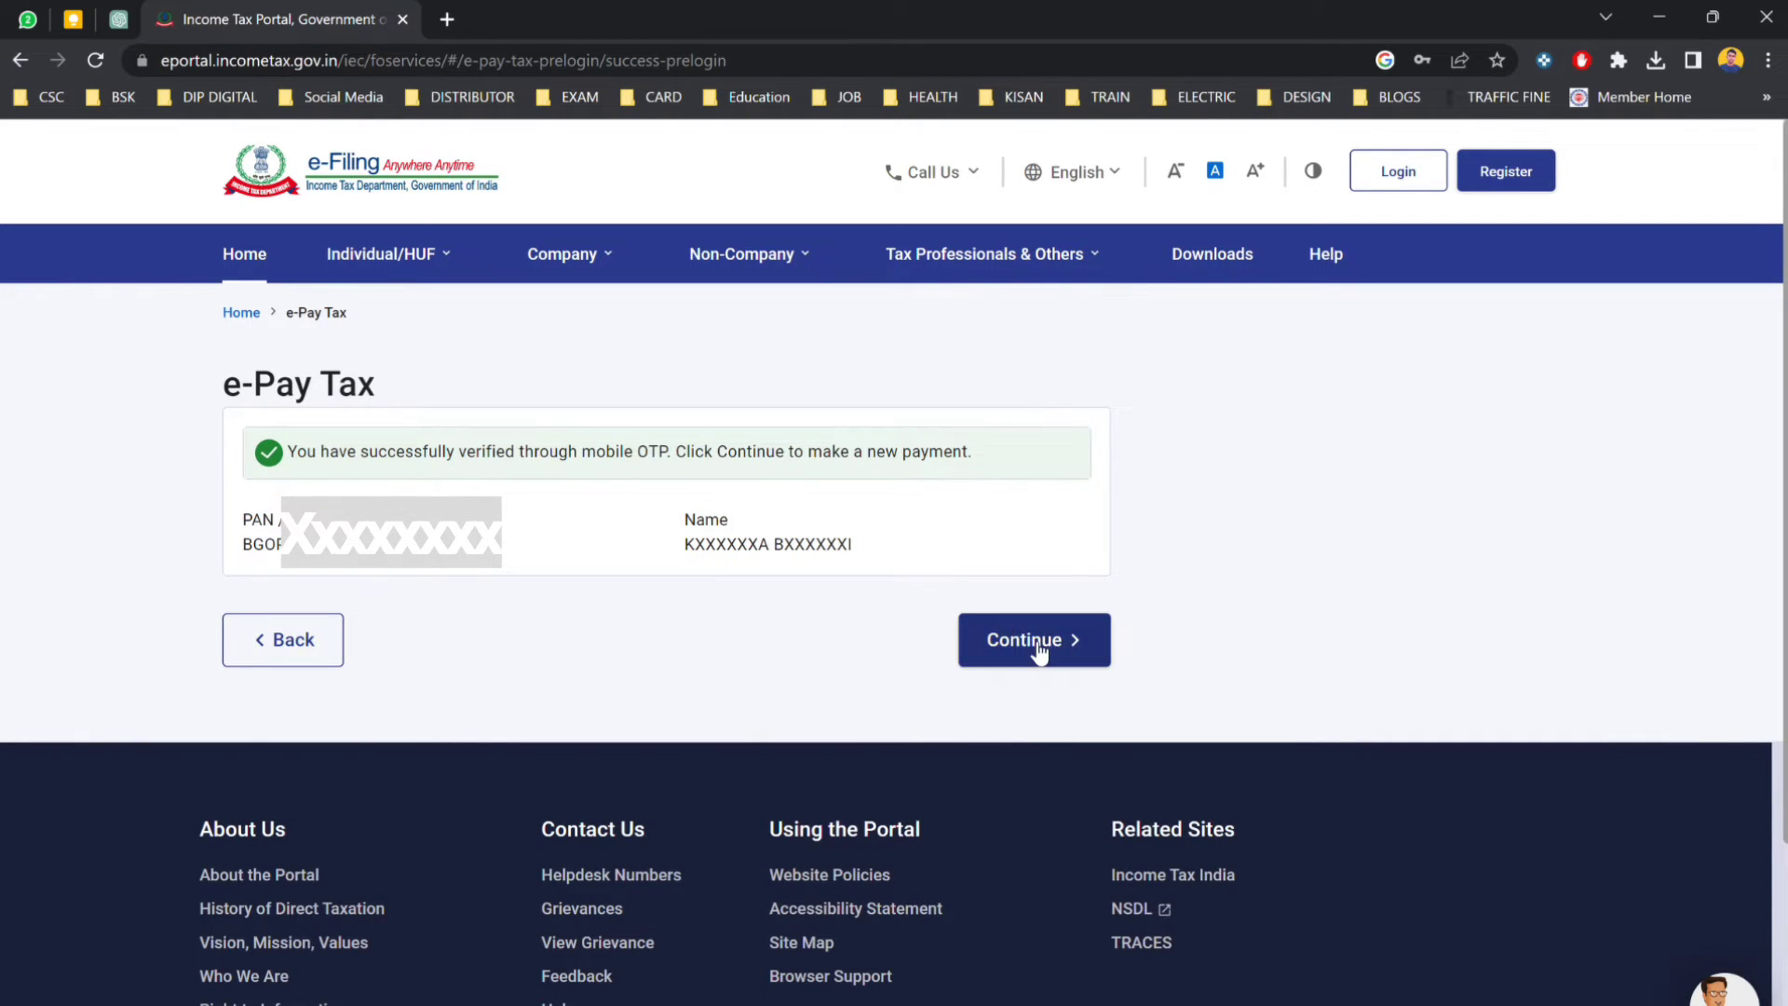
left_click(1031, 639)
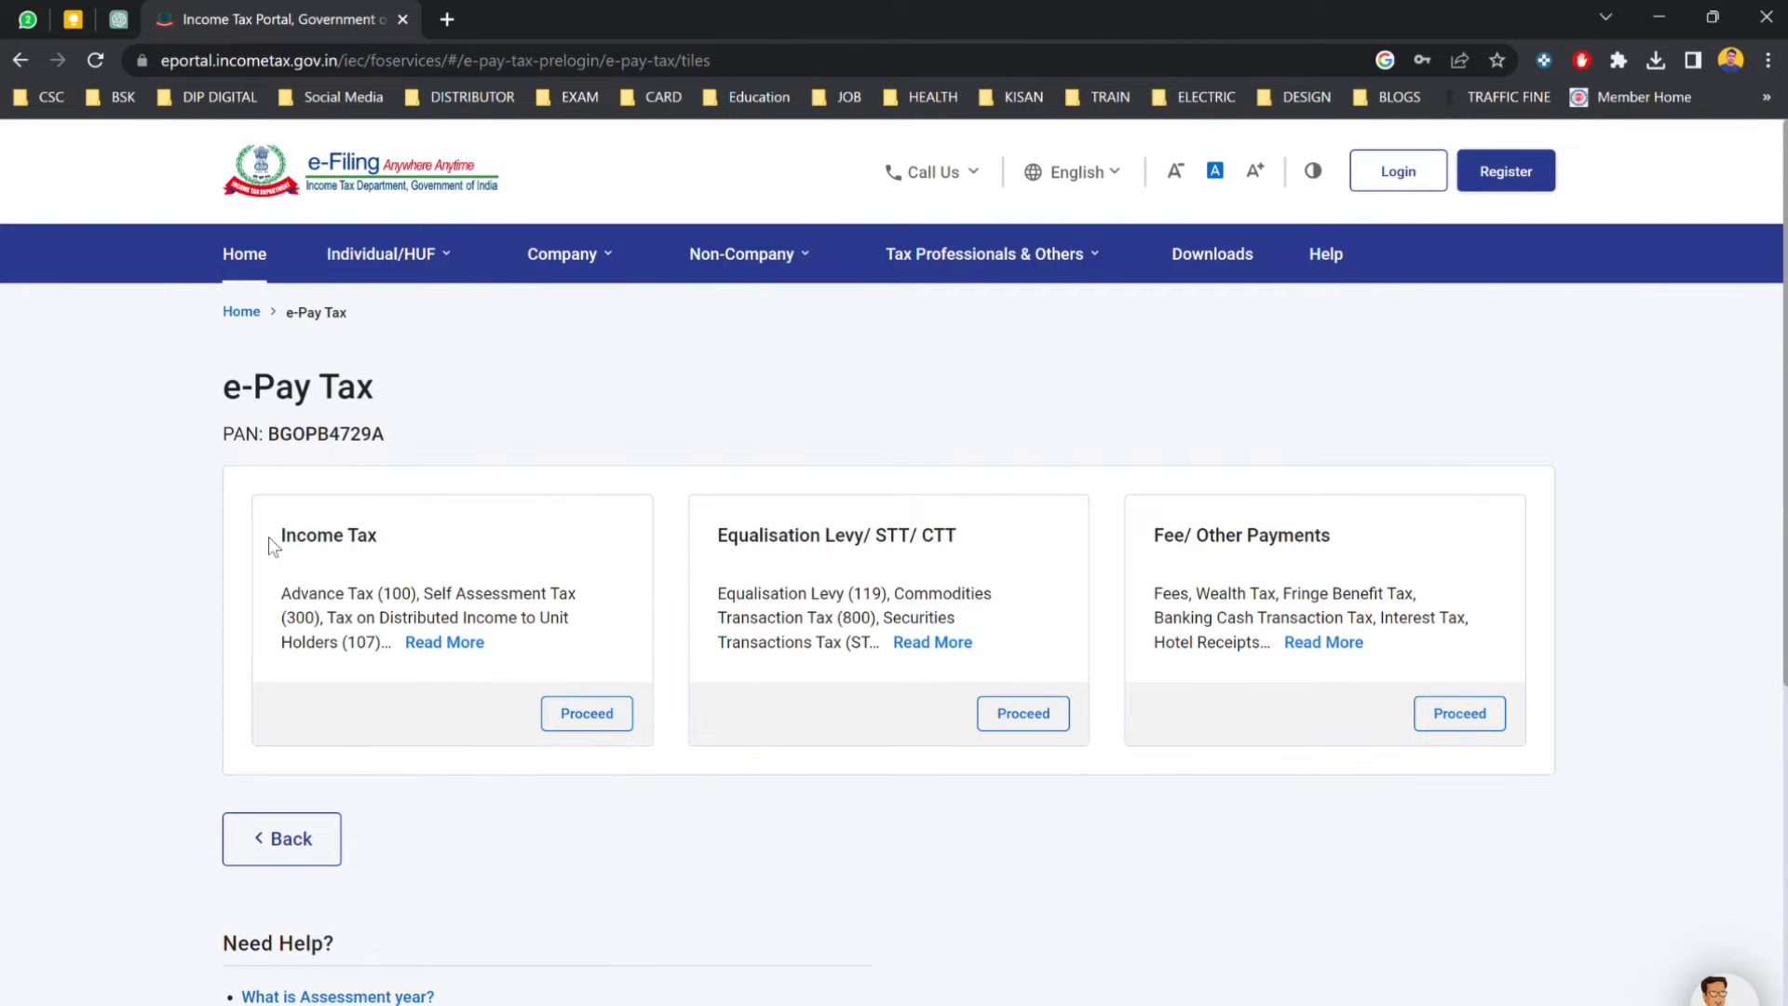
left_click(624, 721)
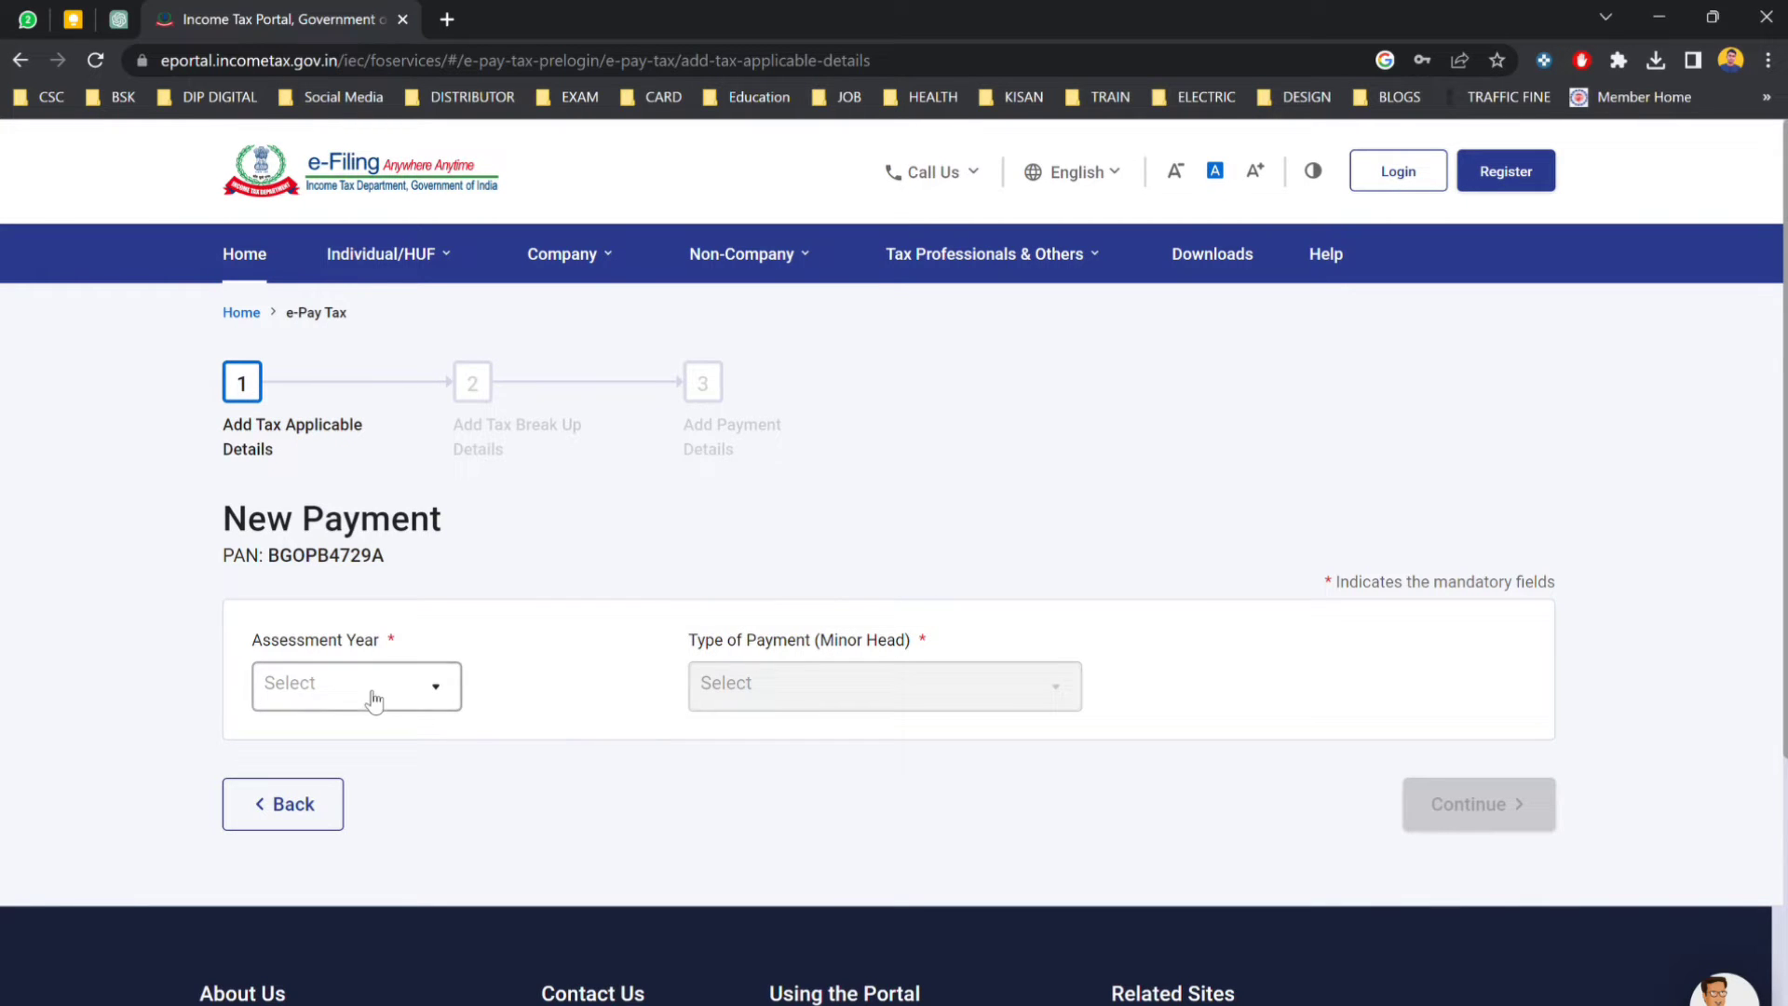
Set assessment year 2023-24 and payment type Other Receipts (500), then pass the tax break-up.
left_click(370, 695)
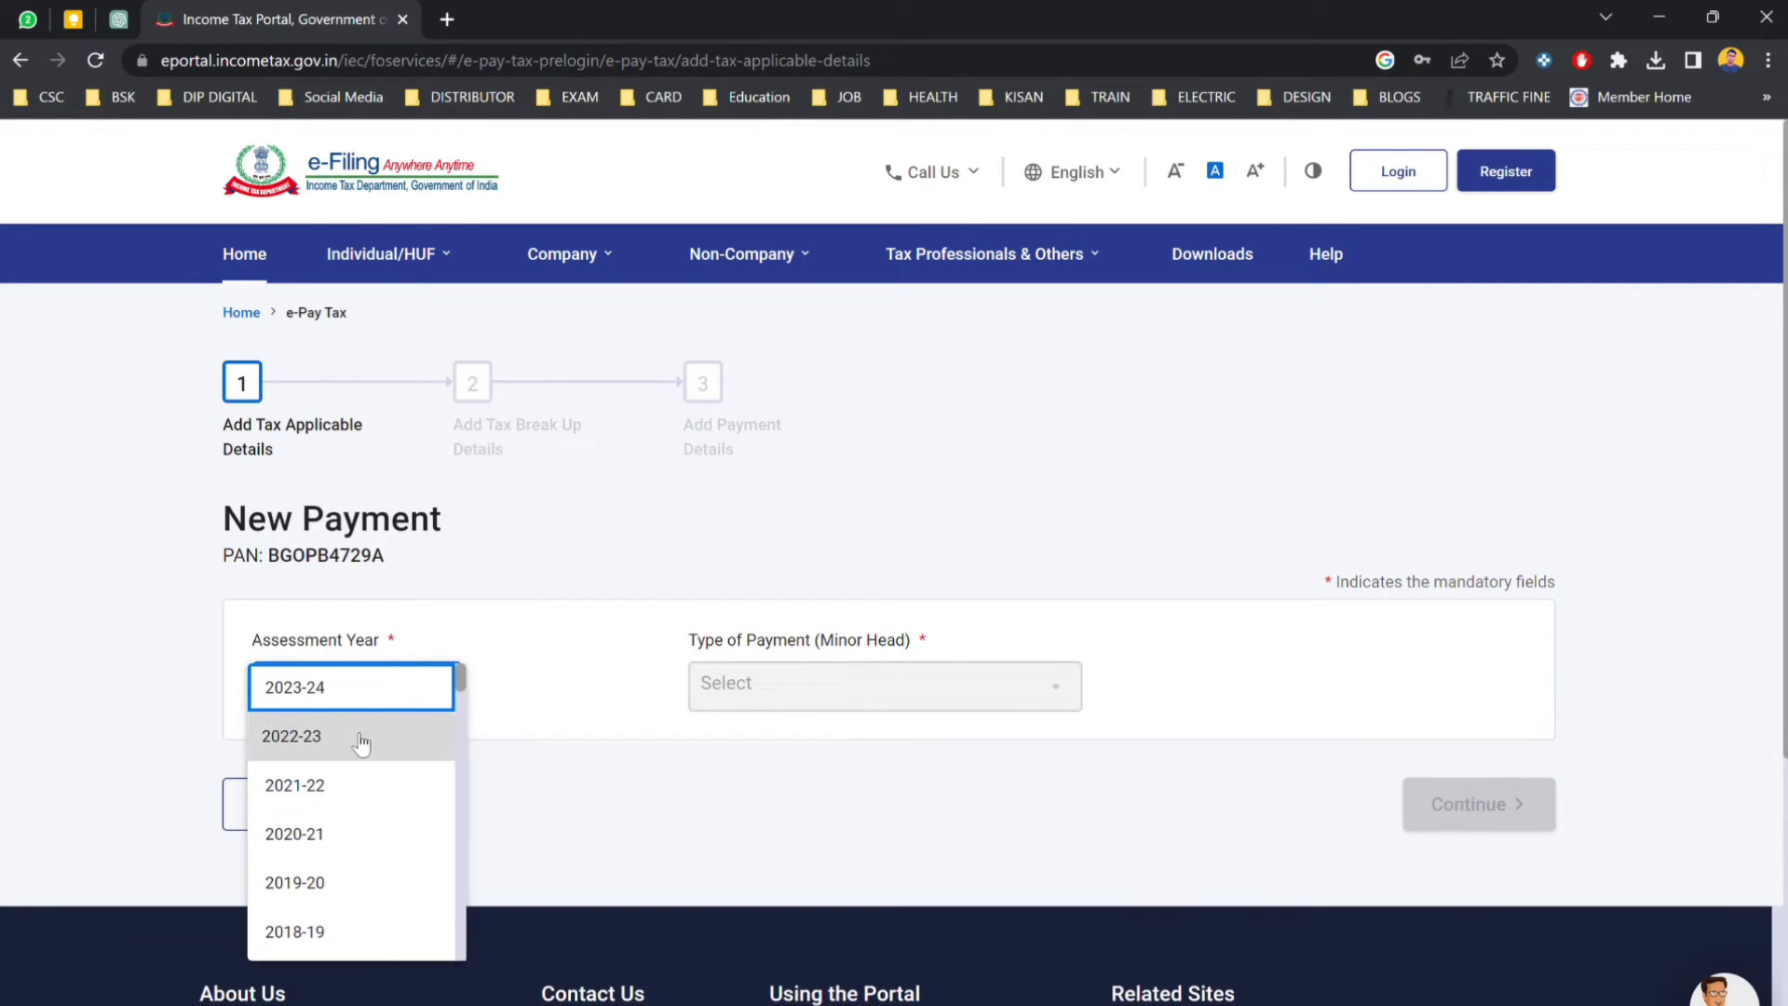
left_click(420, 700)
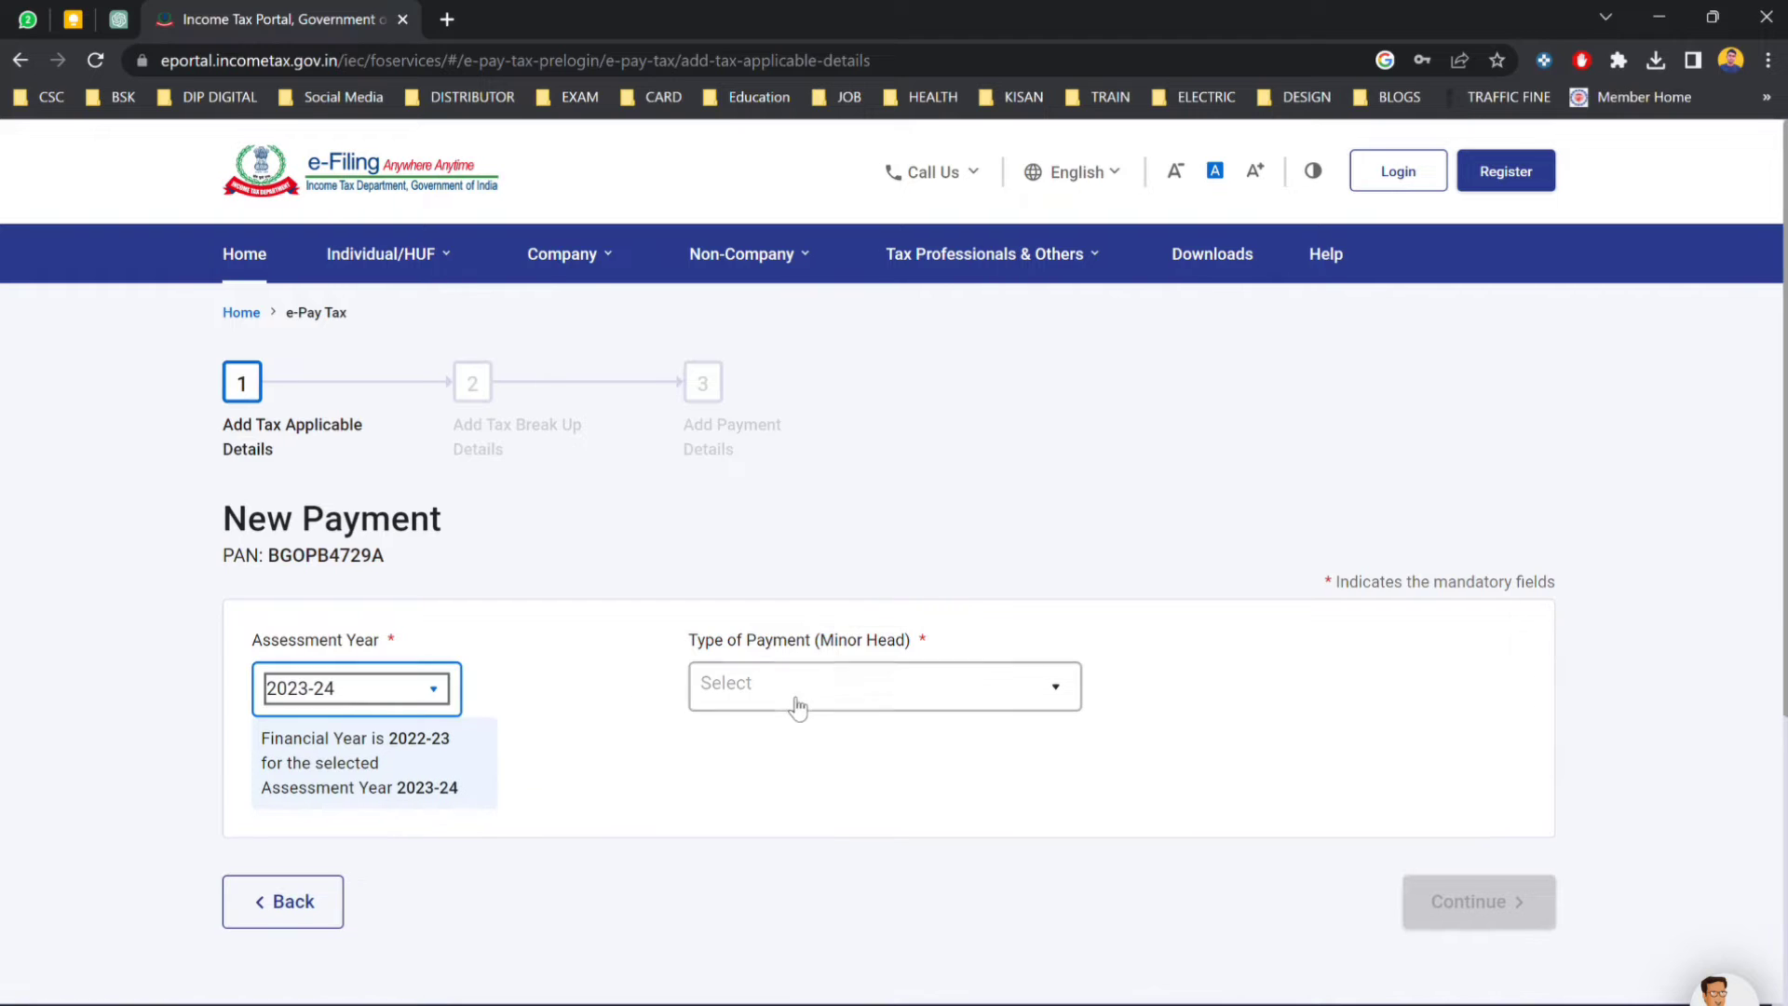
left_click(847, 691)
left_click(845, 740)
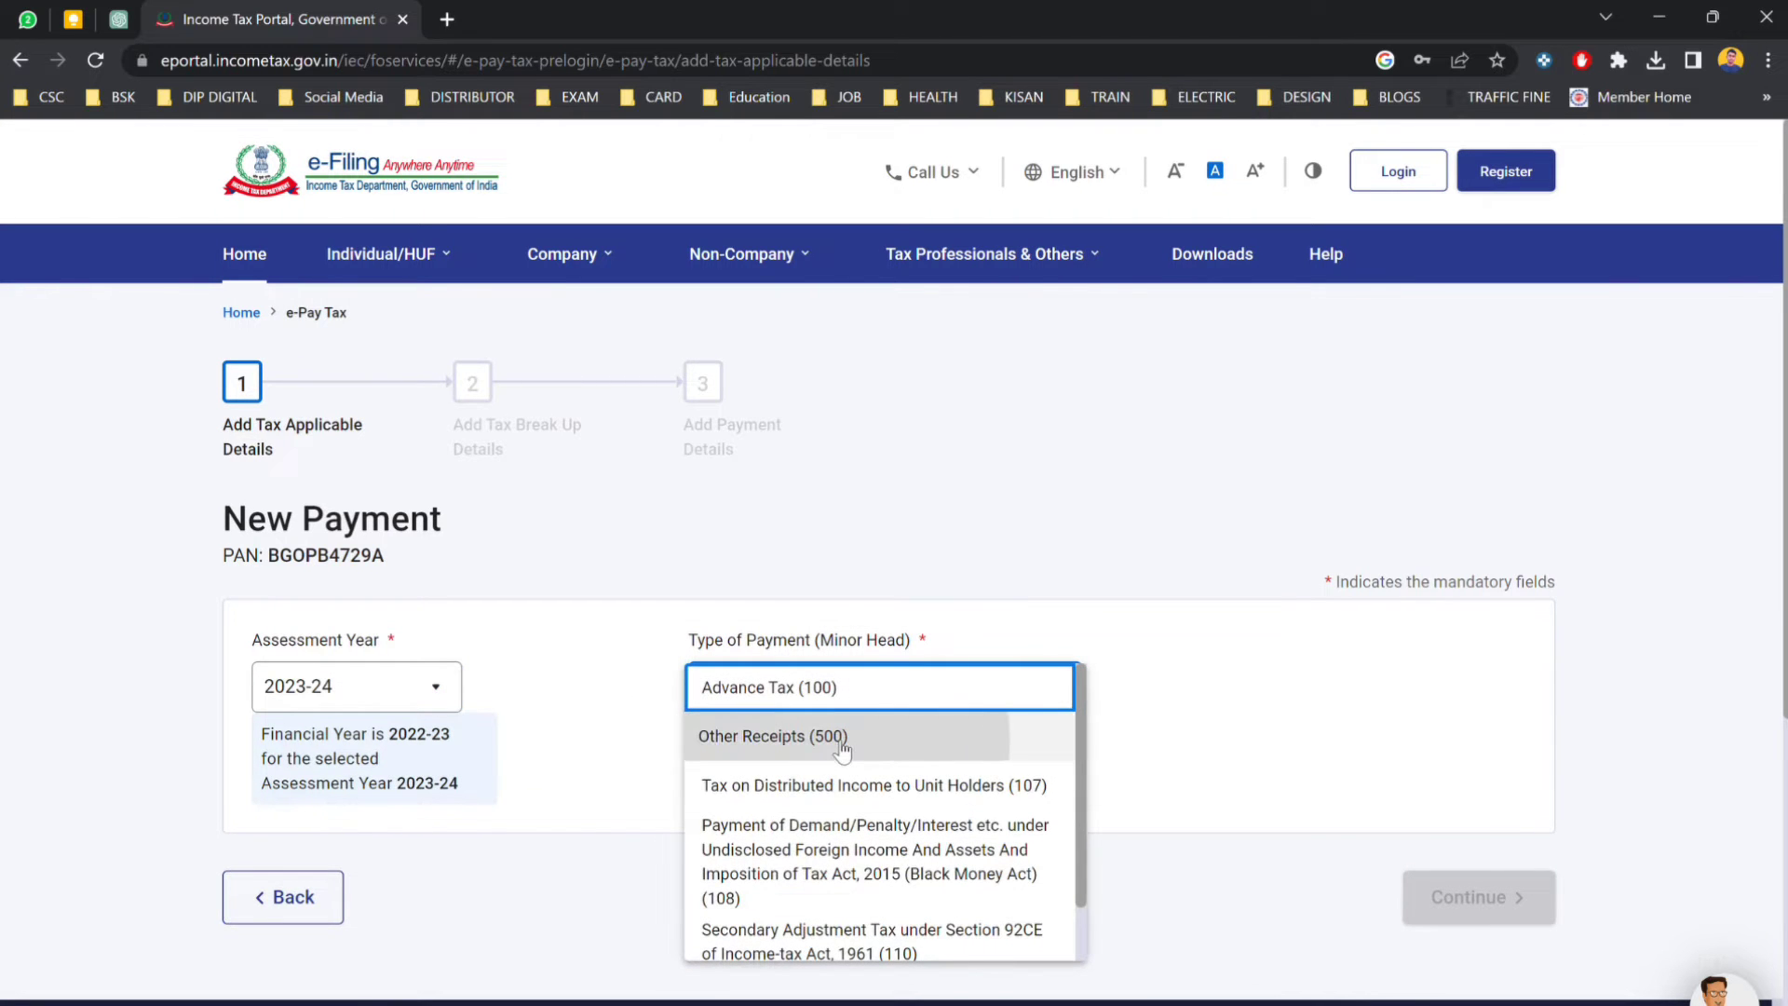
left_click(838, 742)
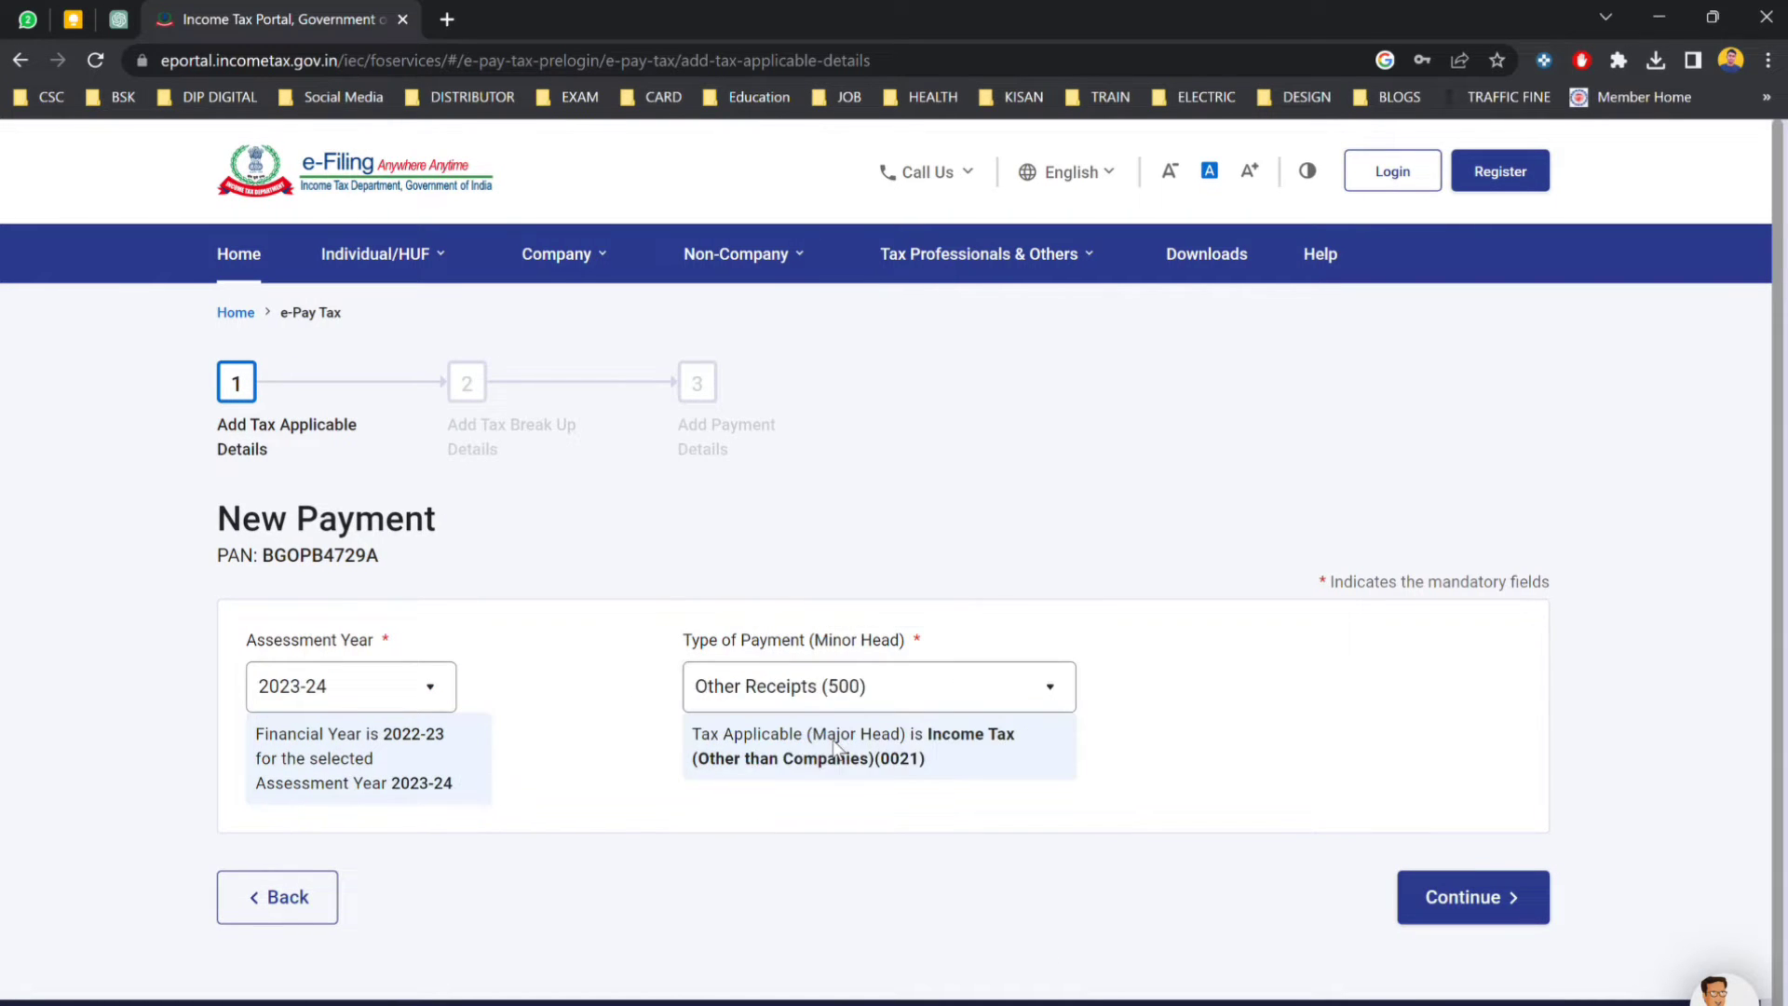
left_click(1481, 901)
scroll(1227, 803, "down", 8)
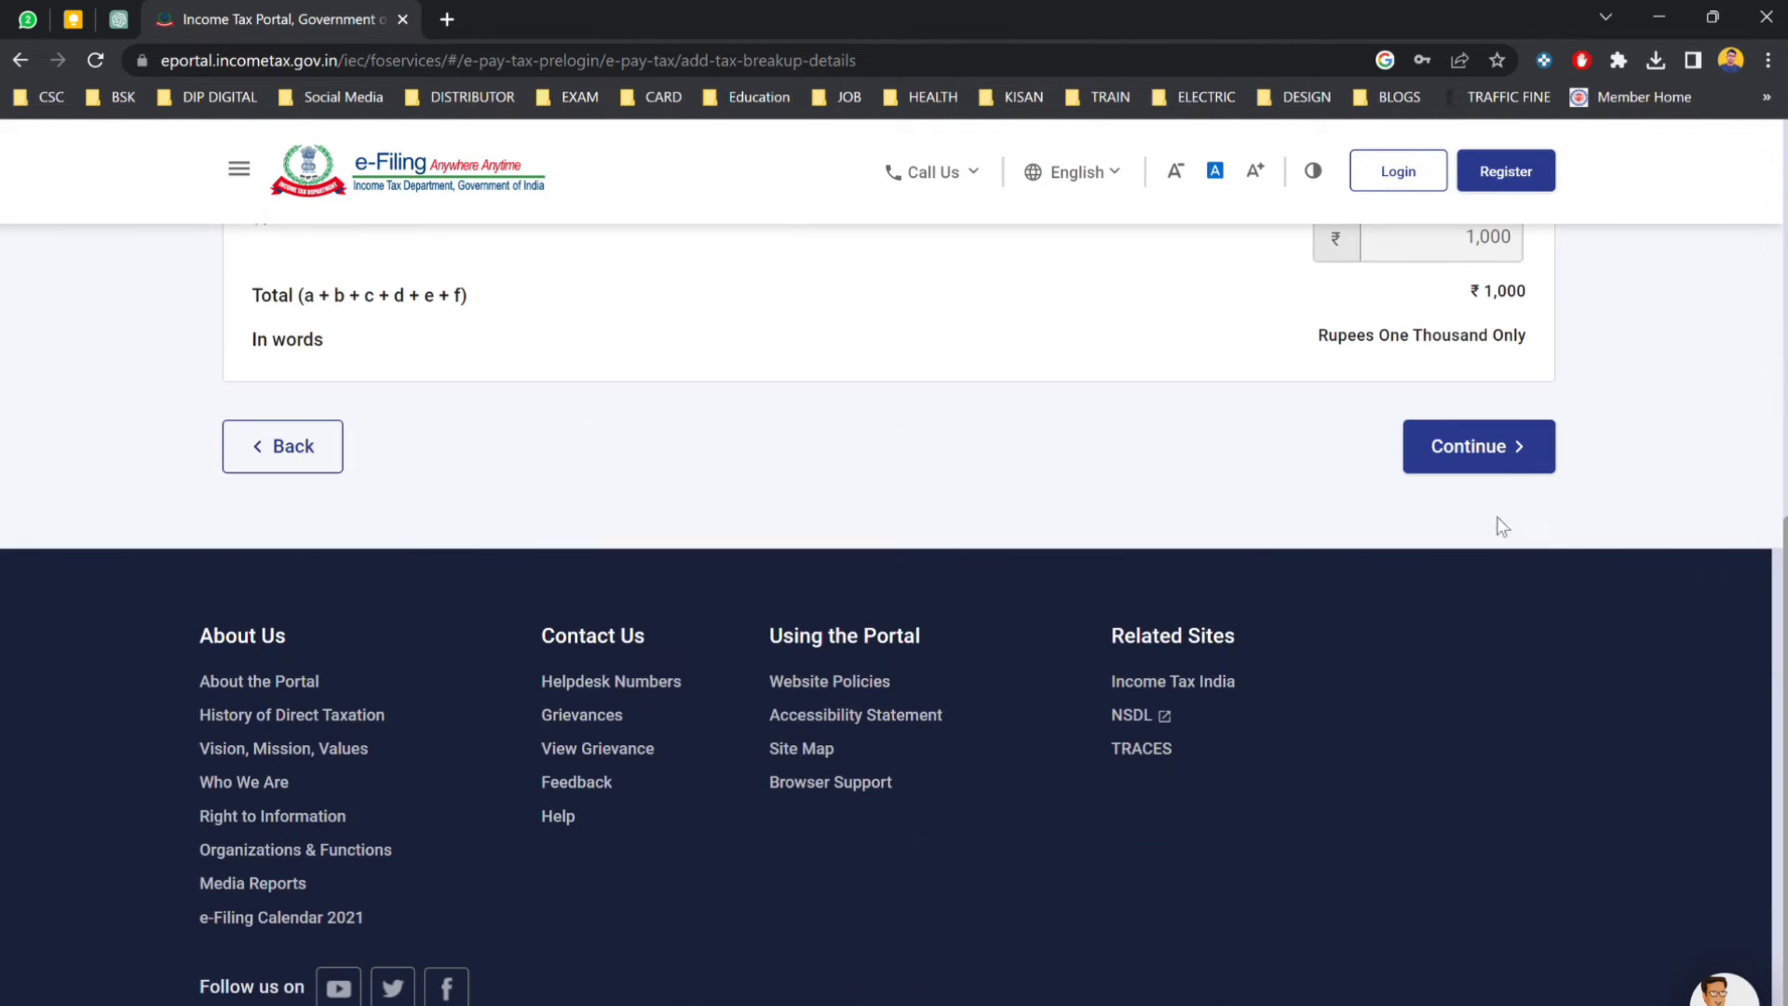
left_click(1482, 449)
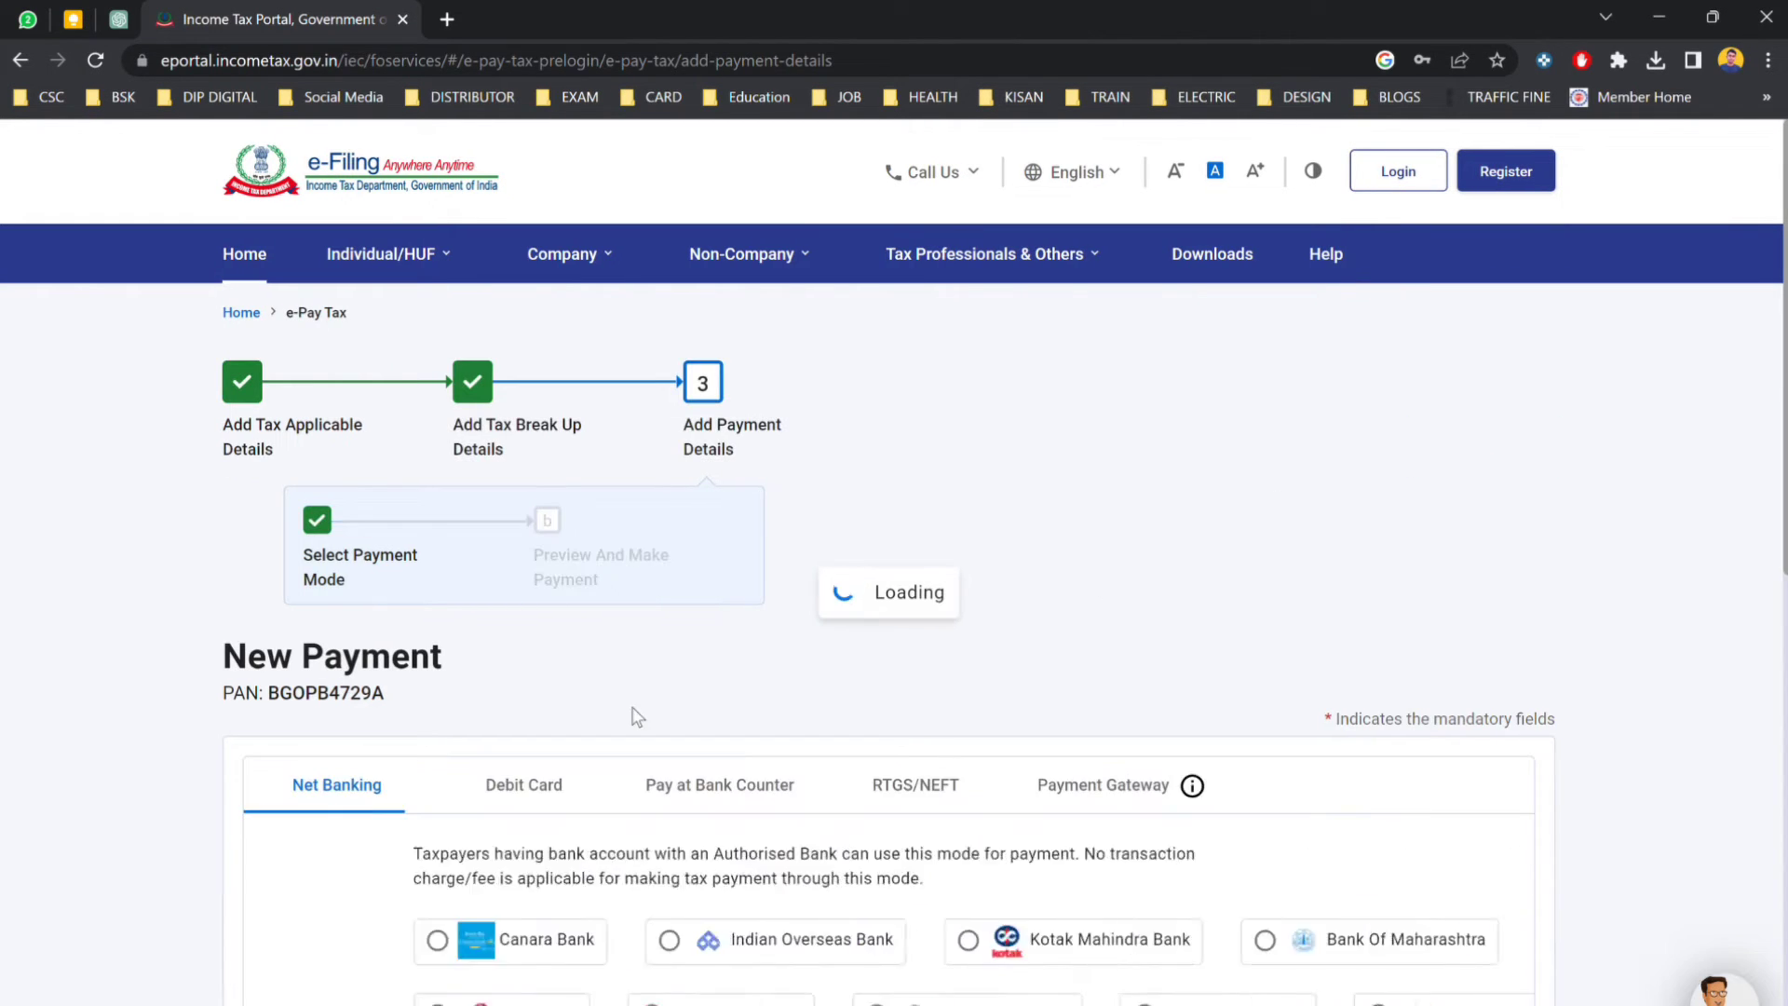
Choose Payment Gateway with Canara Bank and continue to the payment preview.
scroll(643, 726, "down", 1)
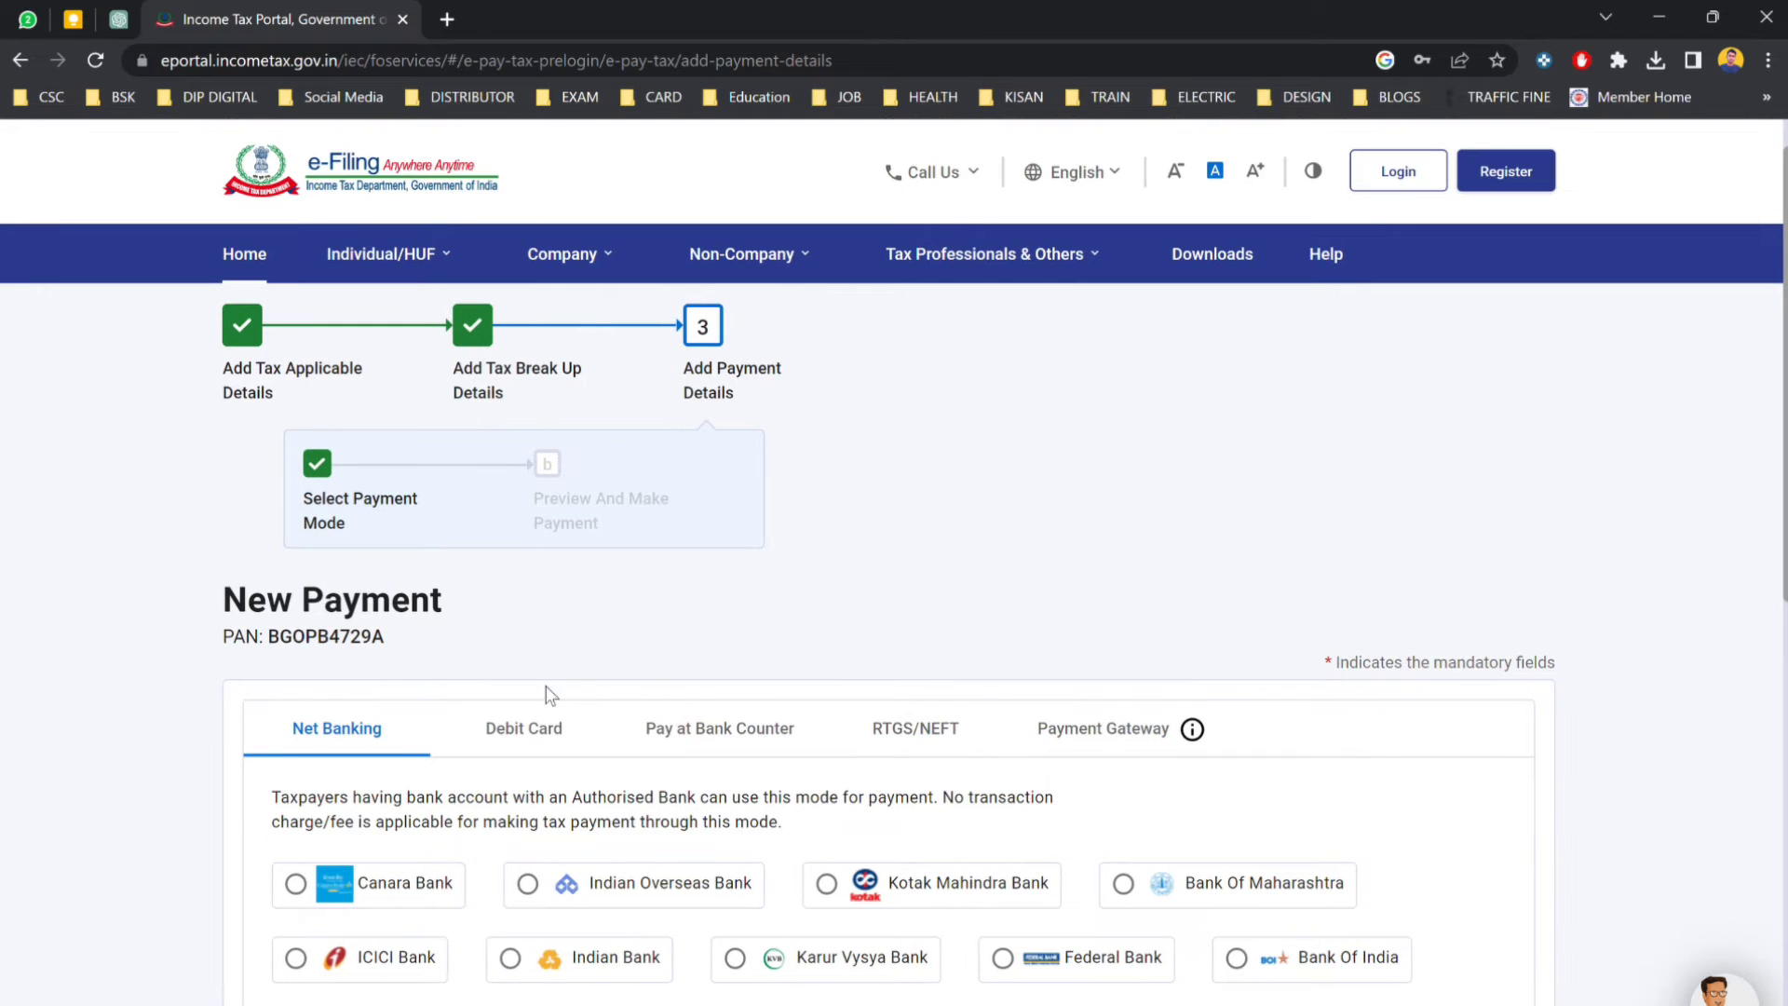
left_click(521, 728)
left_click(723, 740)
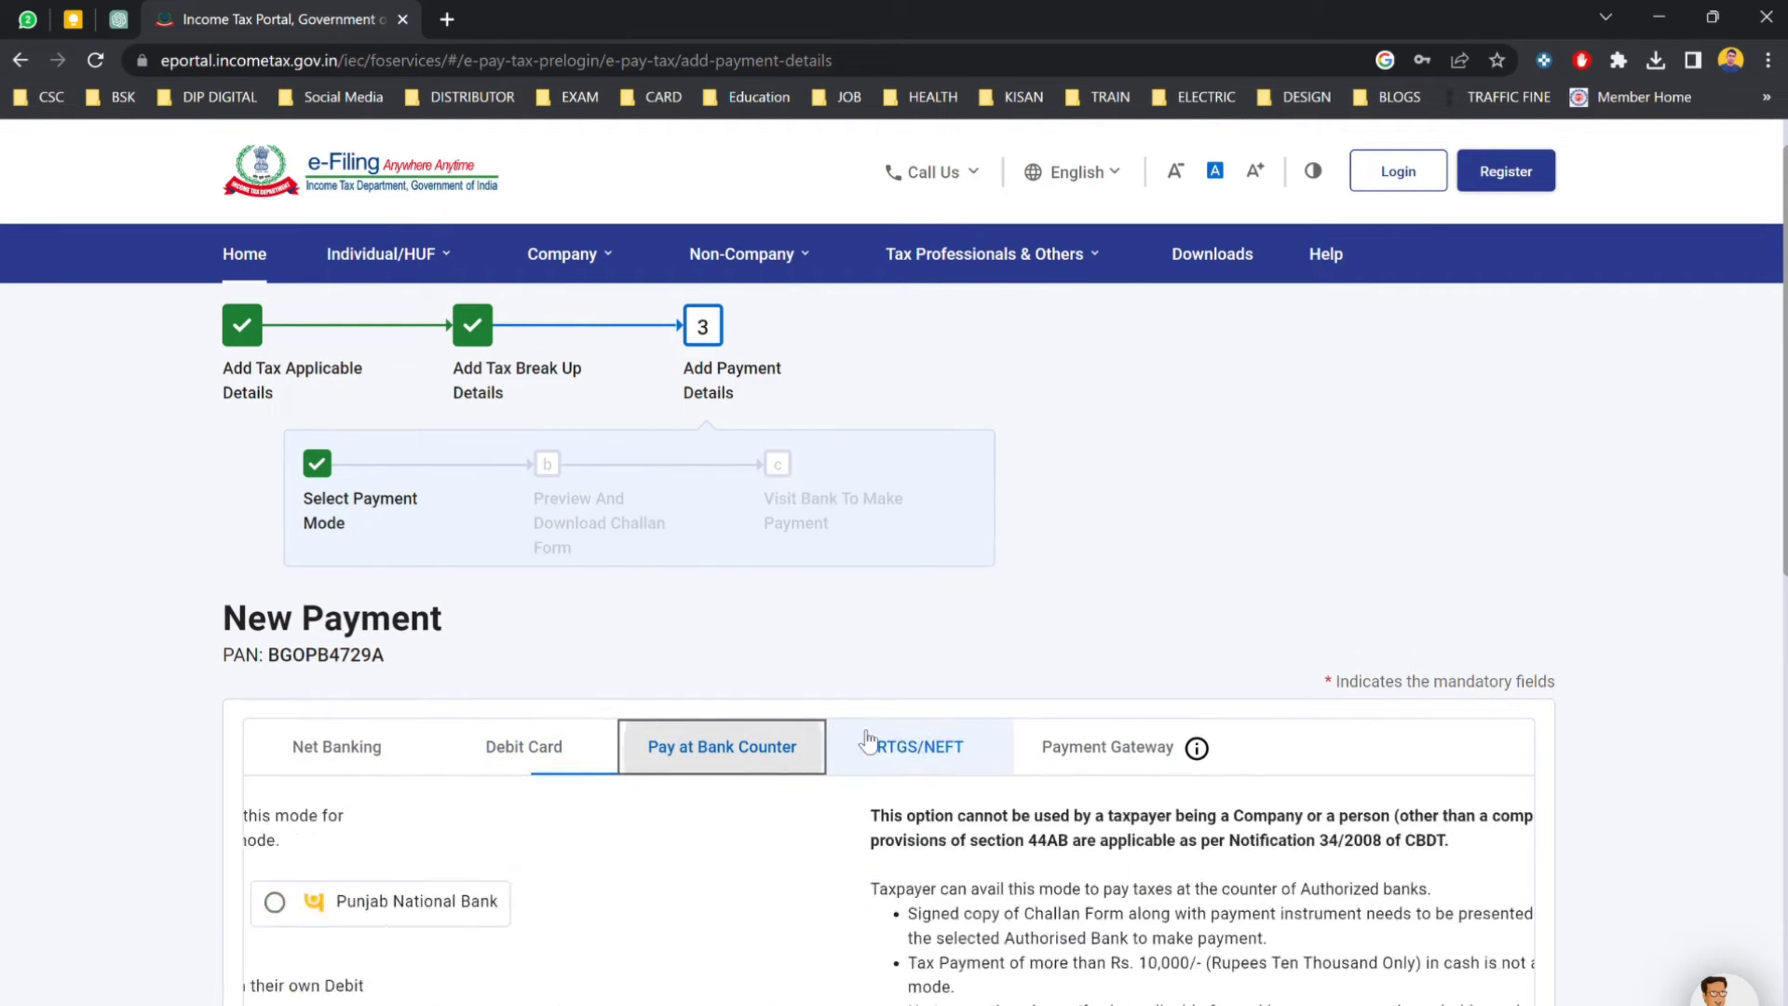
left_click(915, 735)
left_click(1121, 740)
scroll(707, 708, "down", 3)
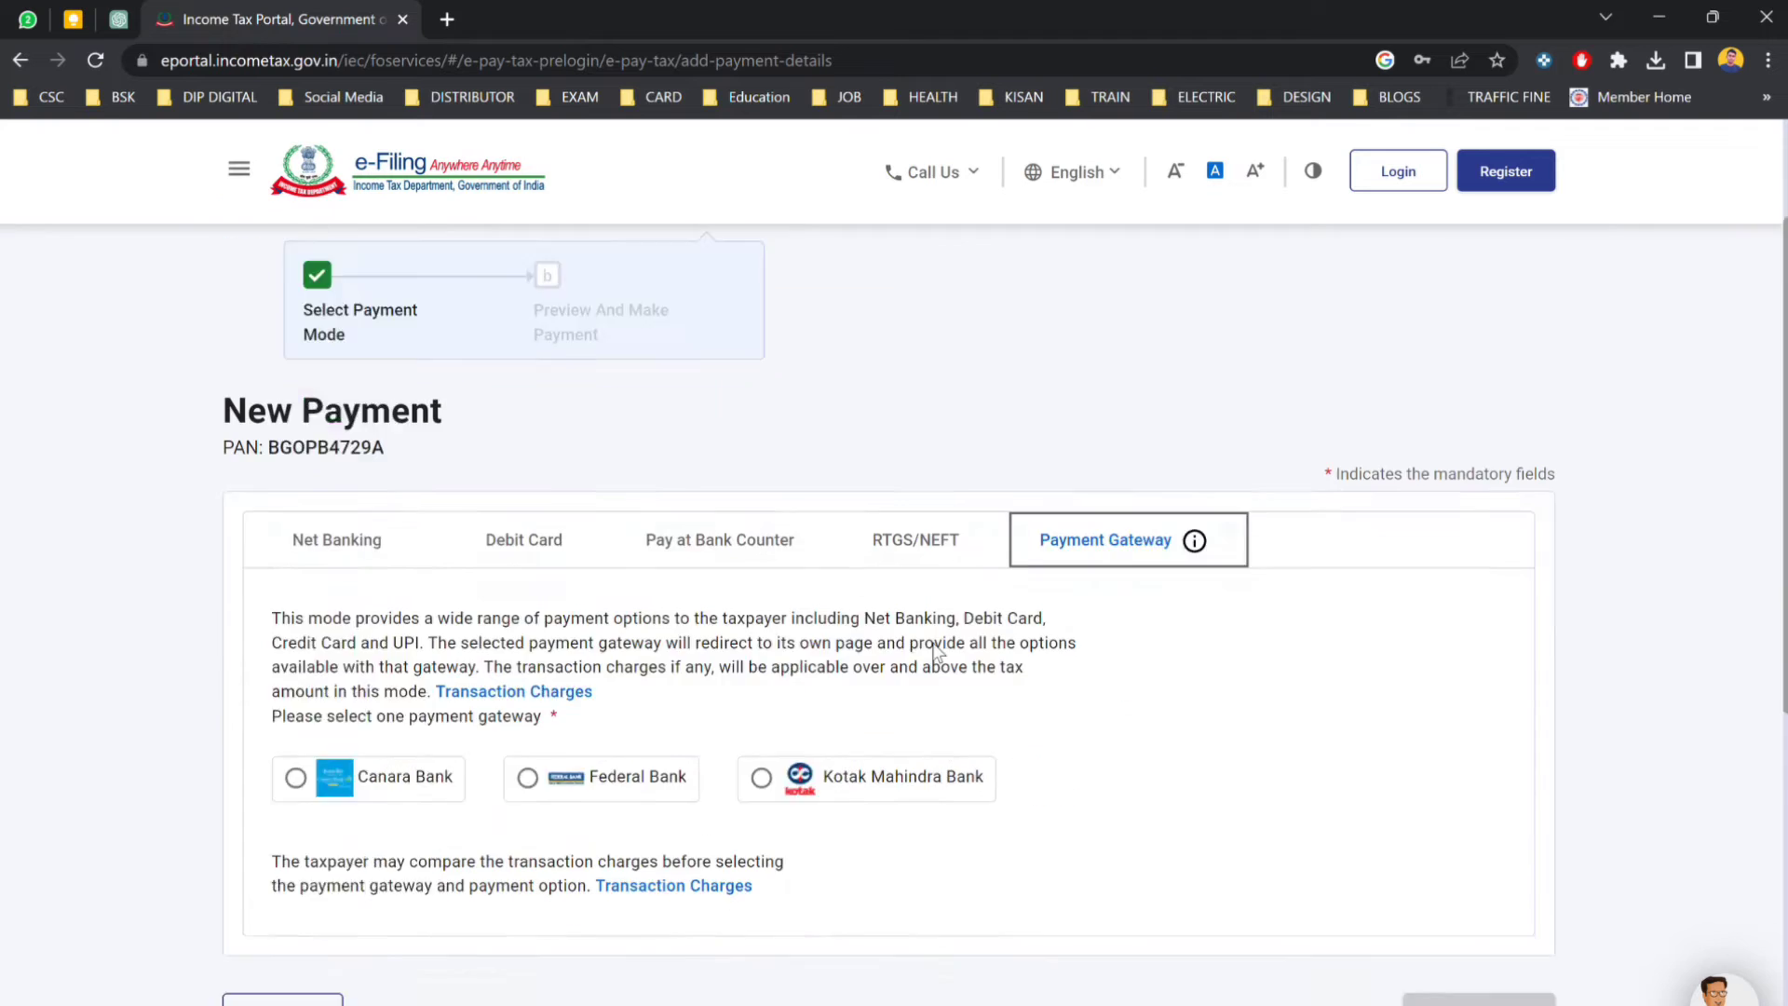
left_click(297, 617)
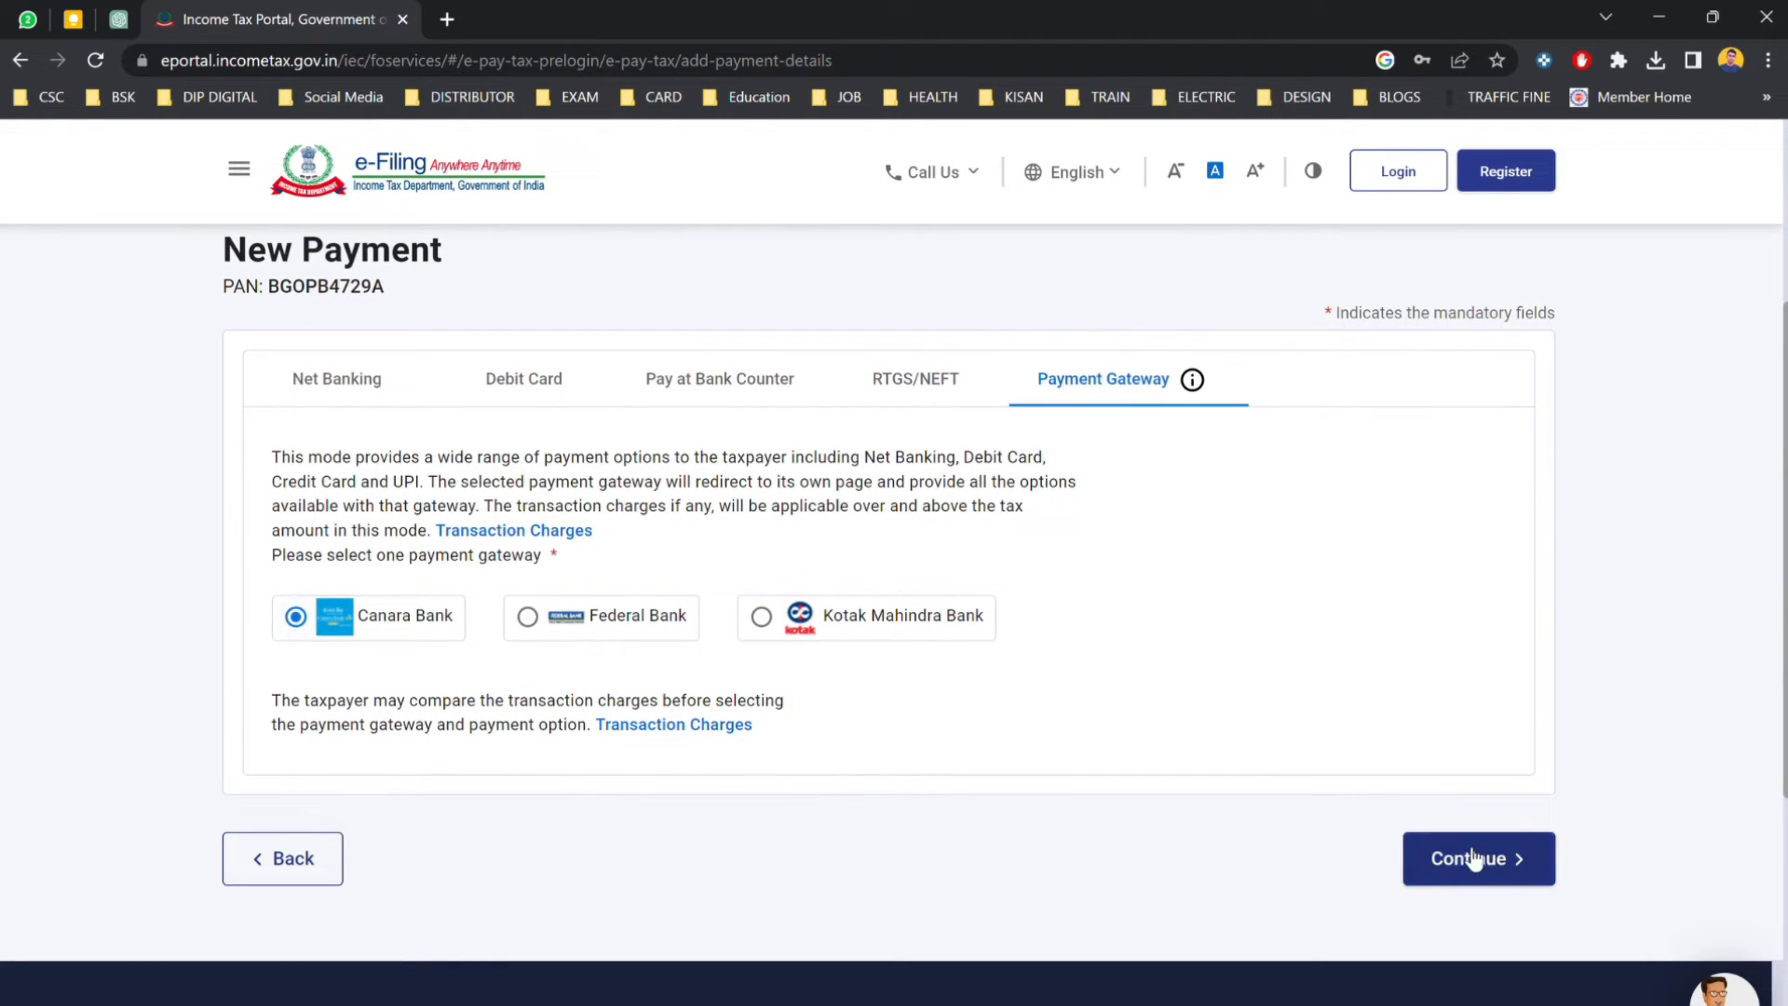
left_click(1481, 858)
scroll(800, 838, "down", 13)
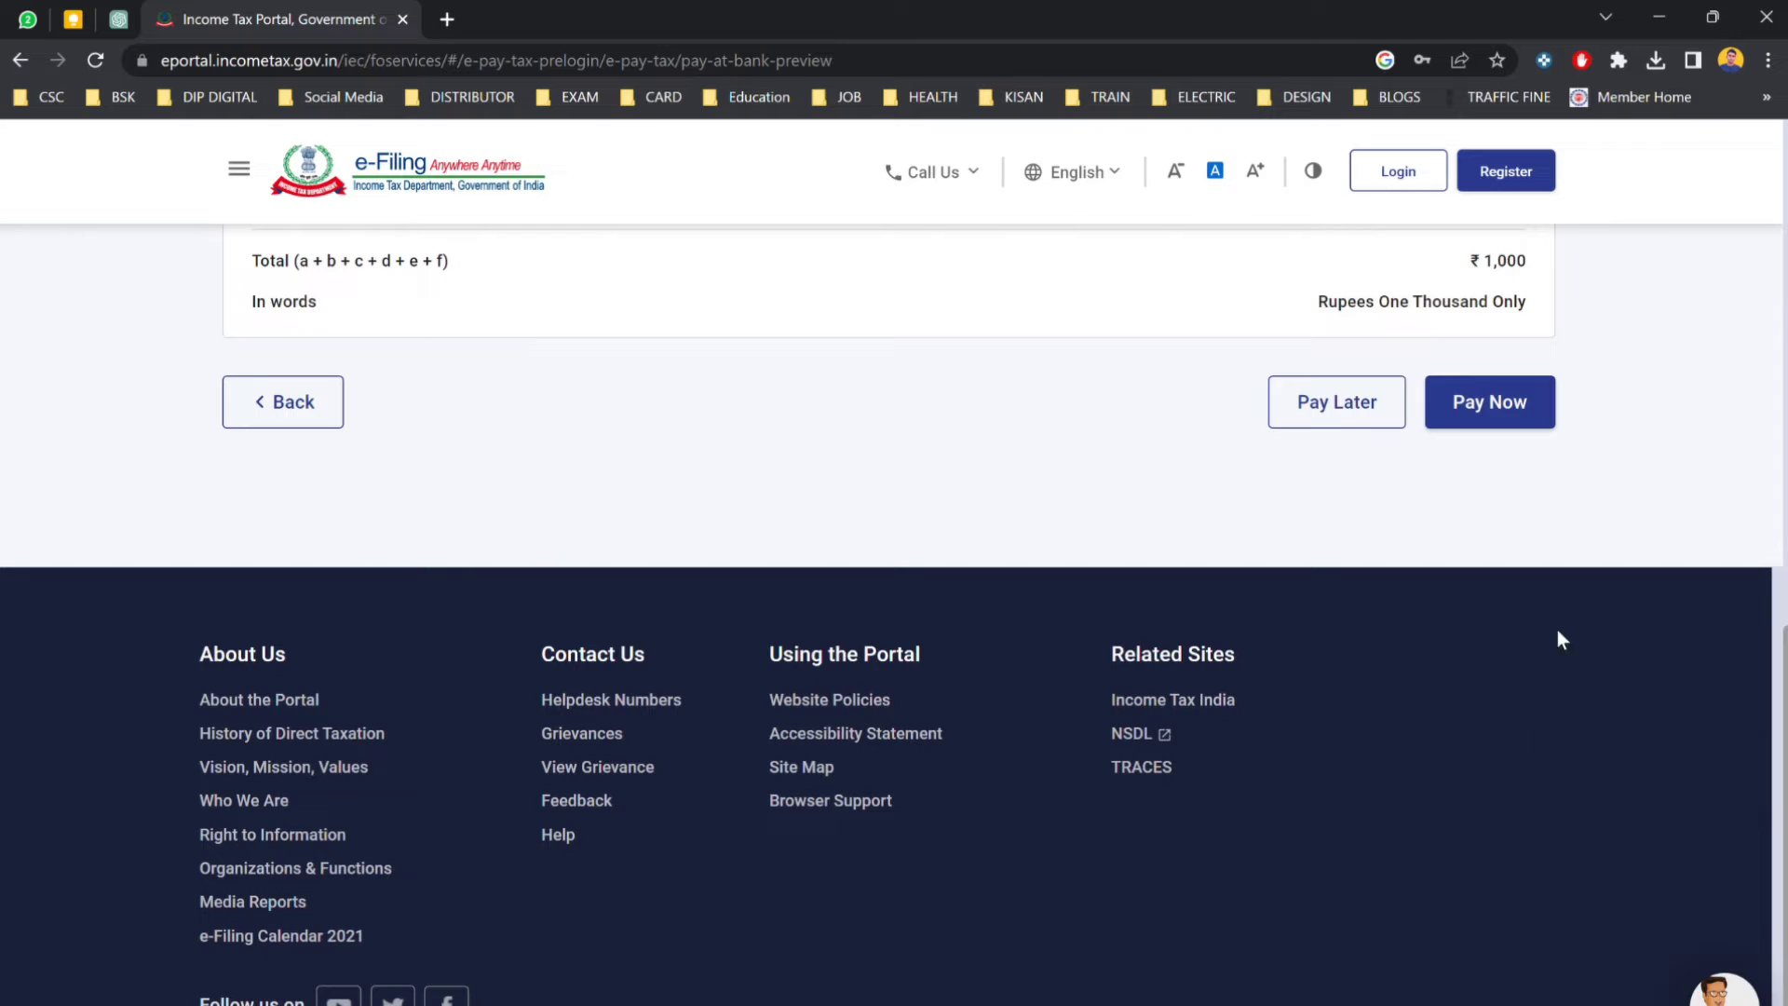
Choose Pay Now, agree to the terms, and submit the ₹1,000 payment to the bank.
left_click(1493, 403)
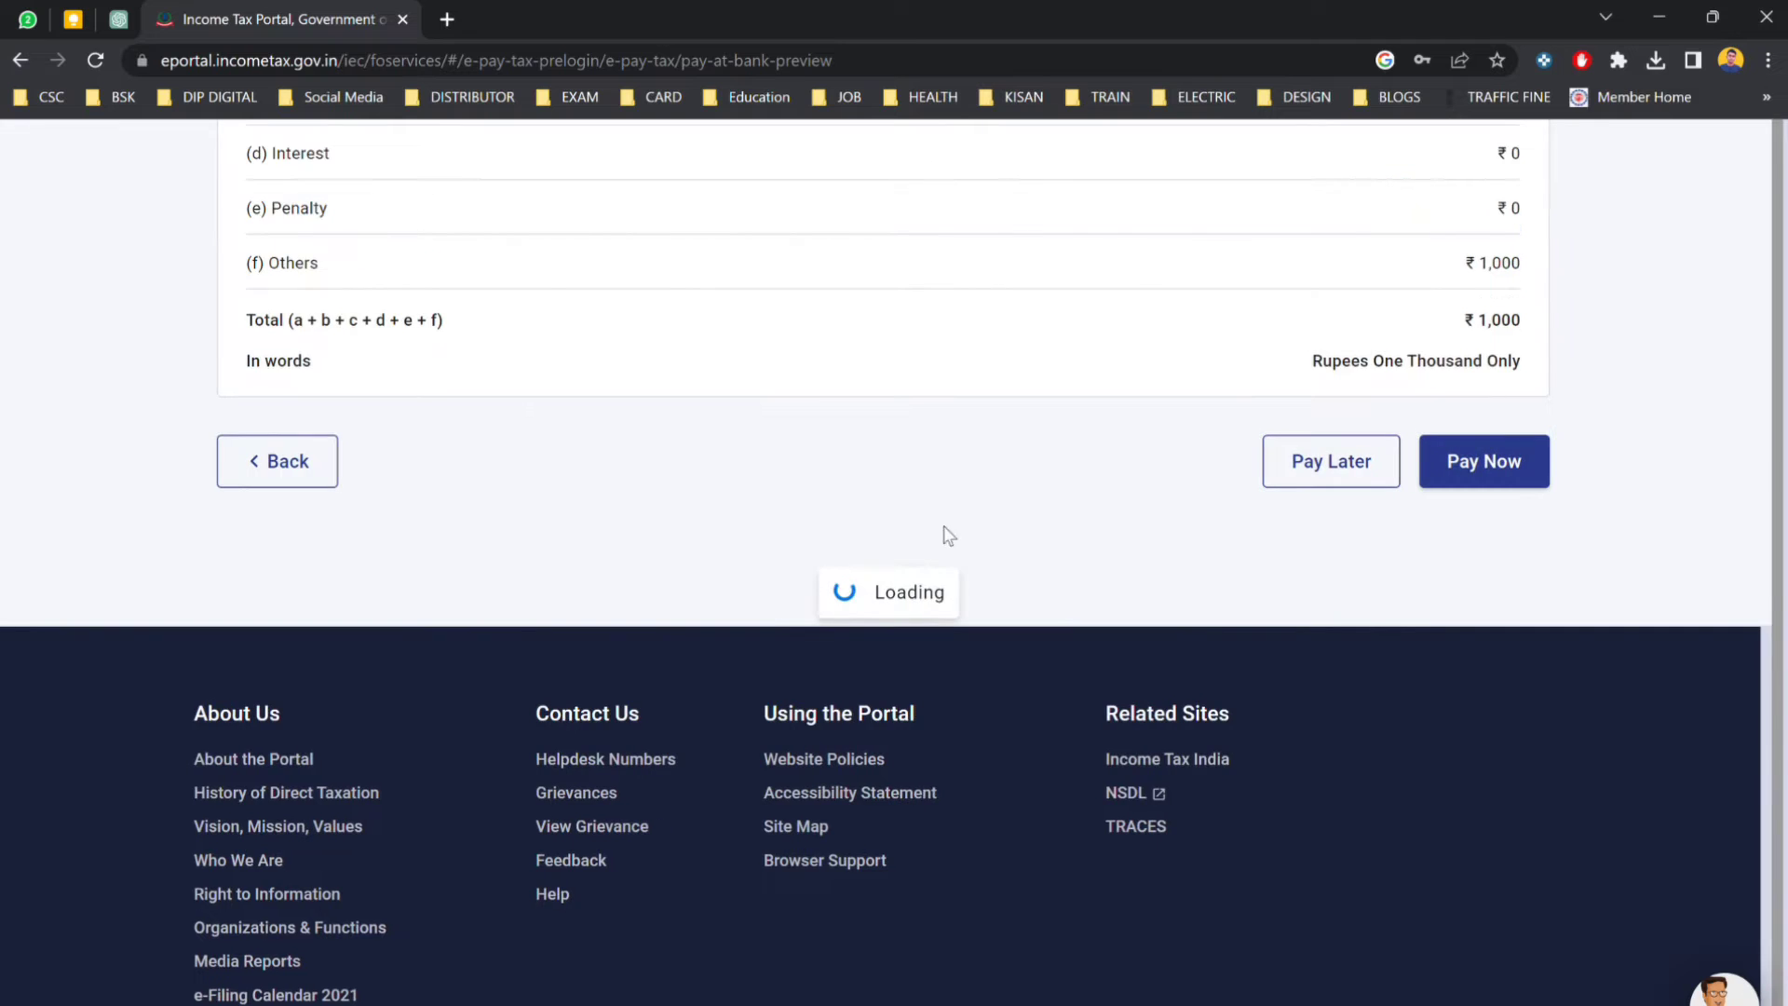
scroll(1054, 778, "down", 20)
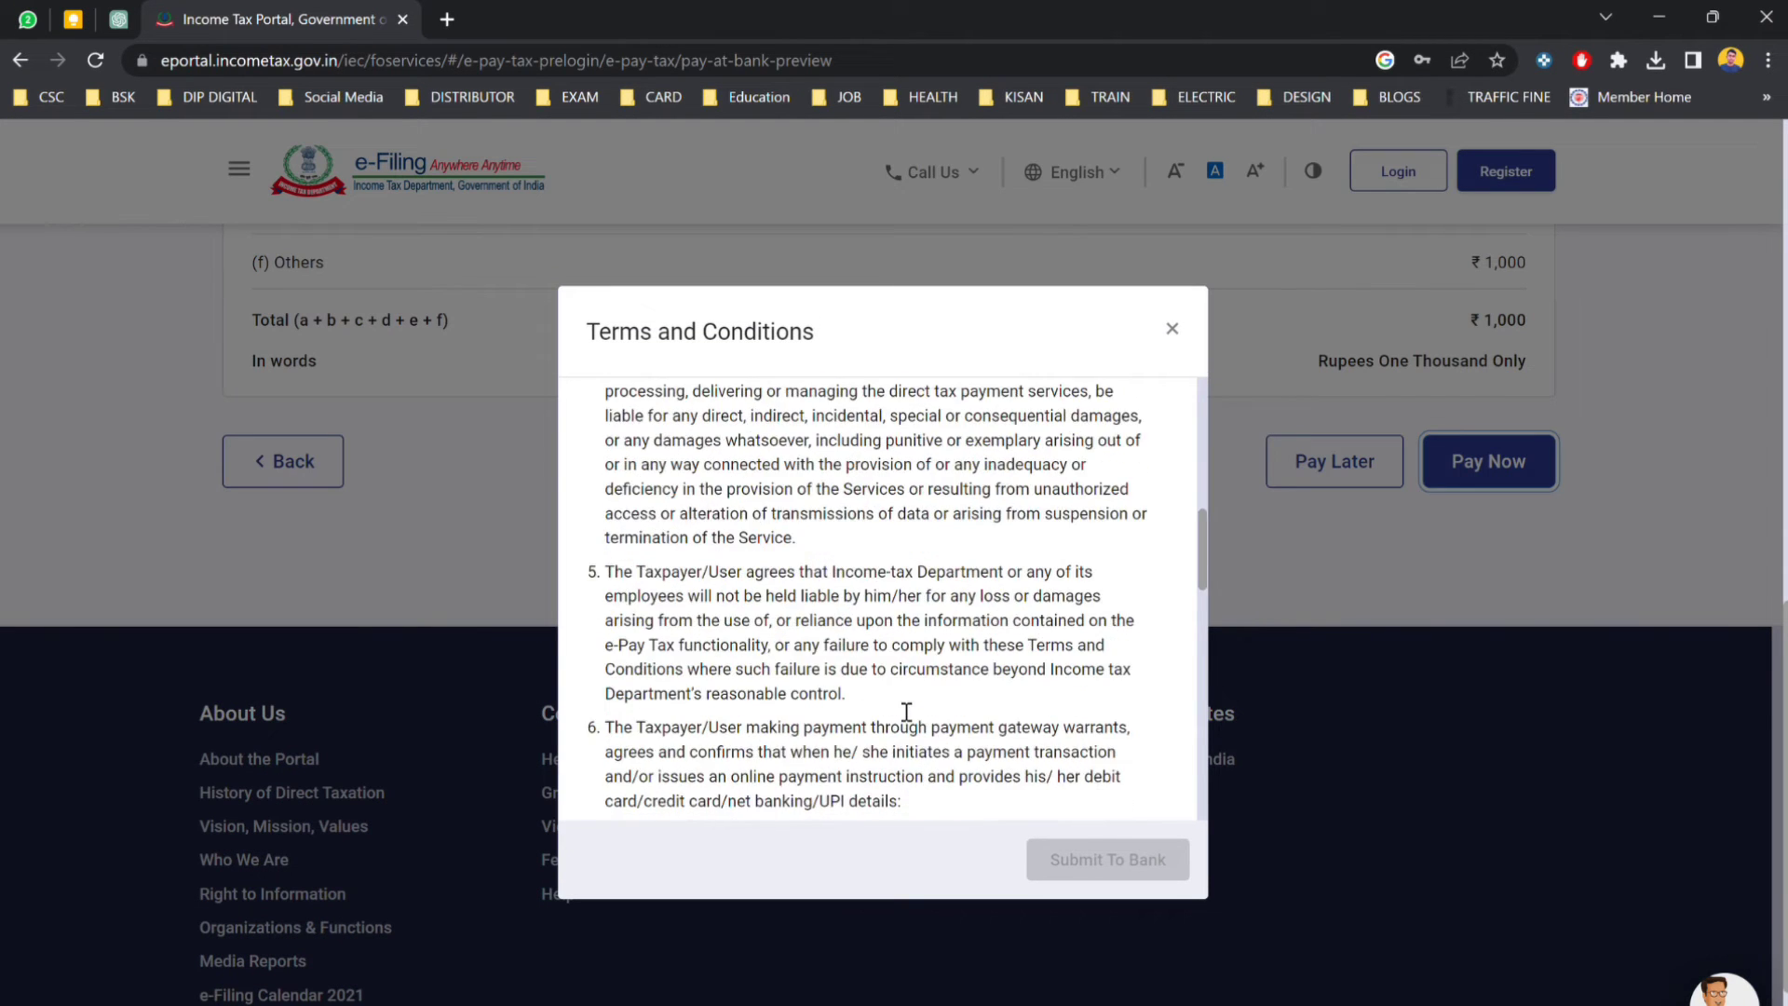
scroll(906, 710, "down", 3)
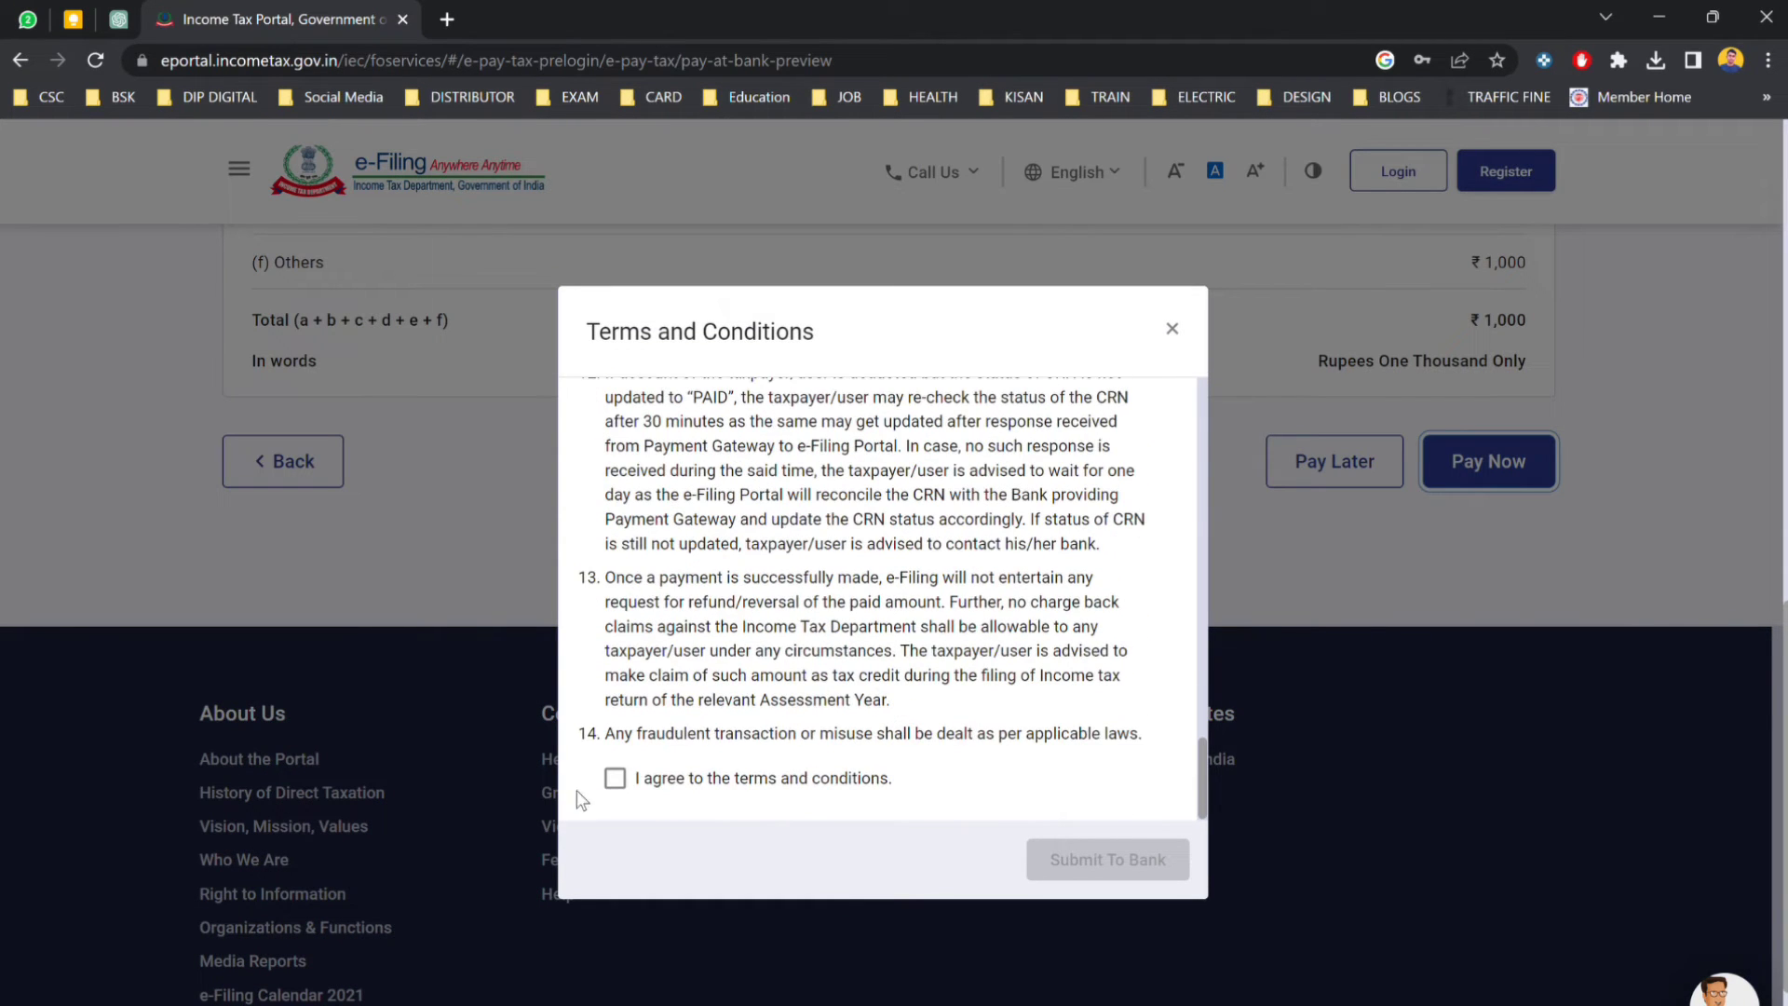
left_click(615, 778)
left_click(1108, 864)
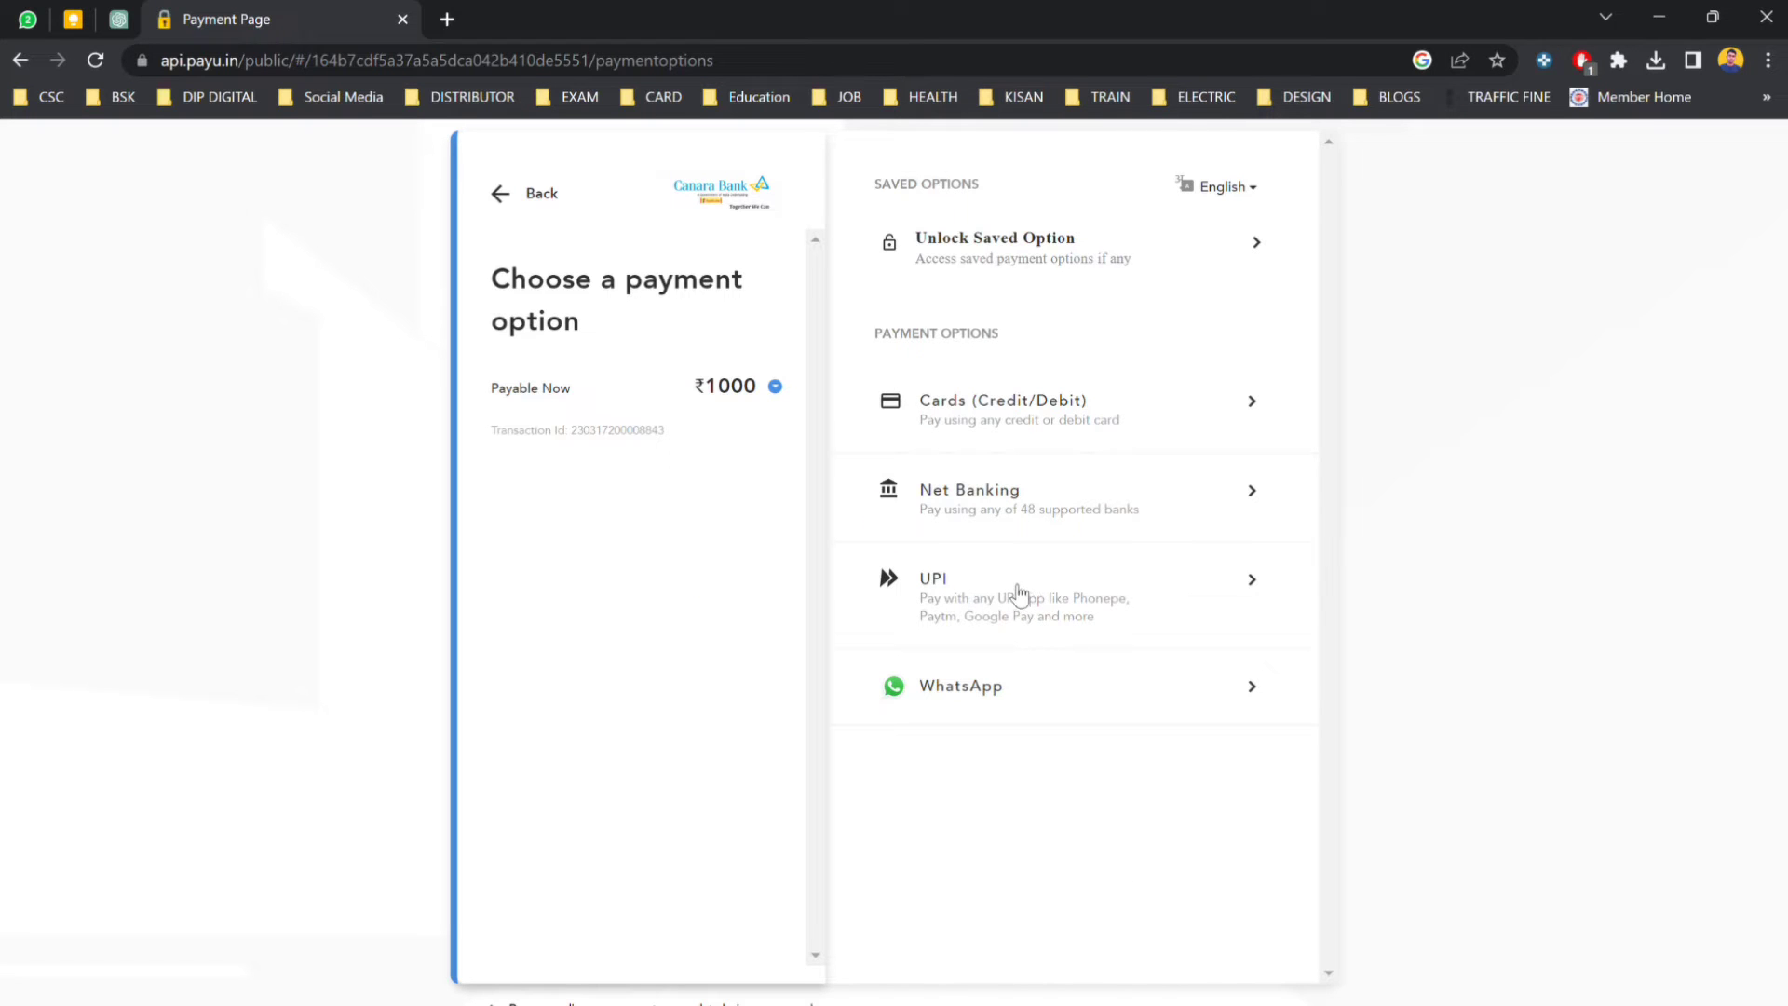
Pay the ₹1,000 by UPI after entering and verifying the payer's UPI ID.
left_click(1020, 594)
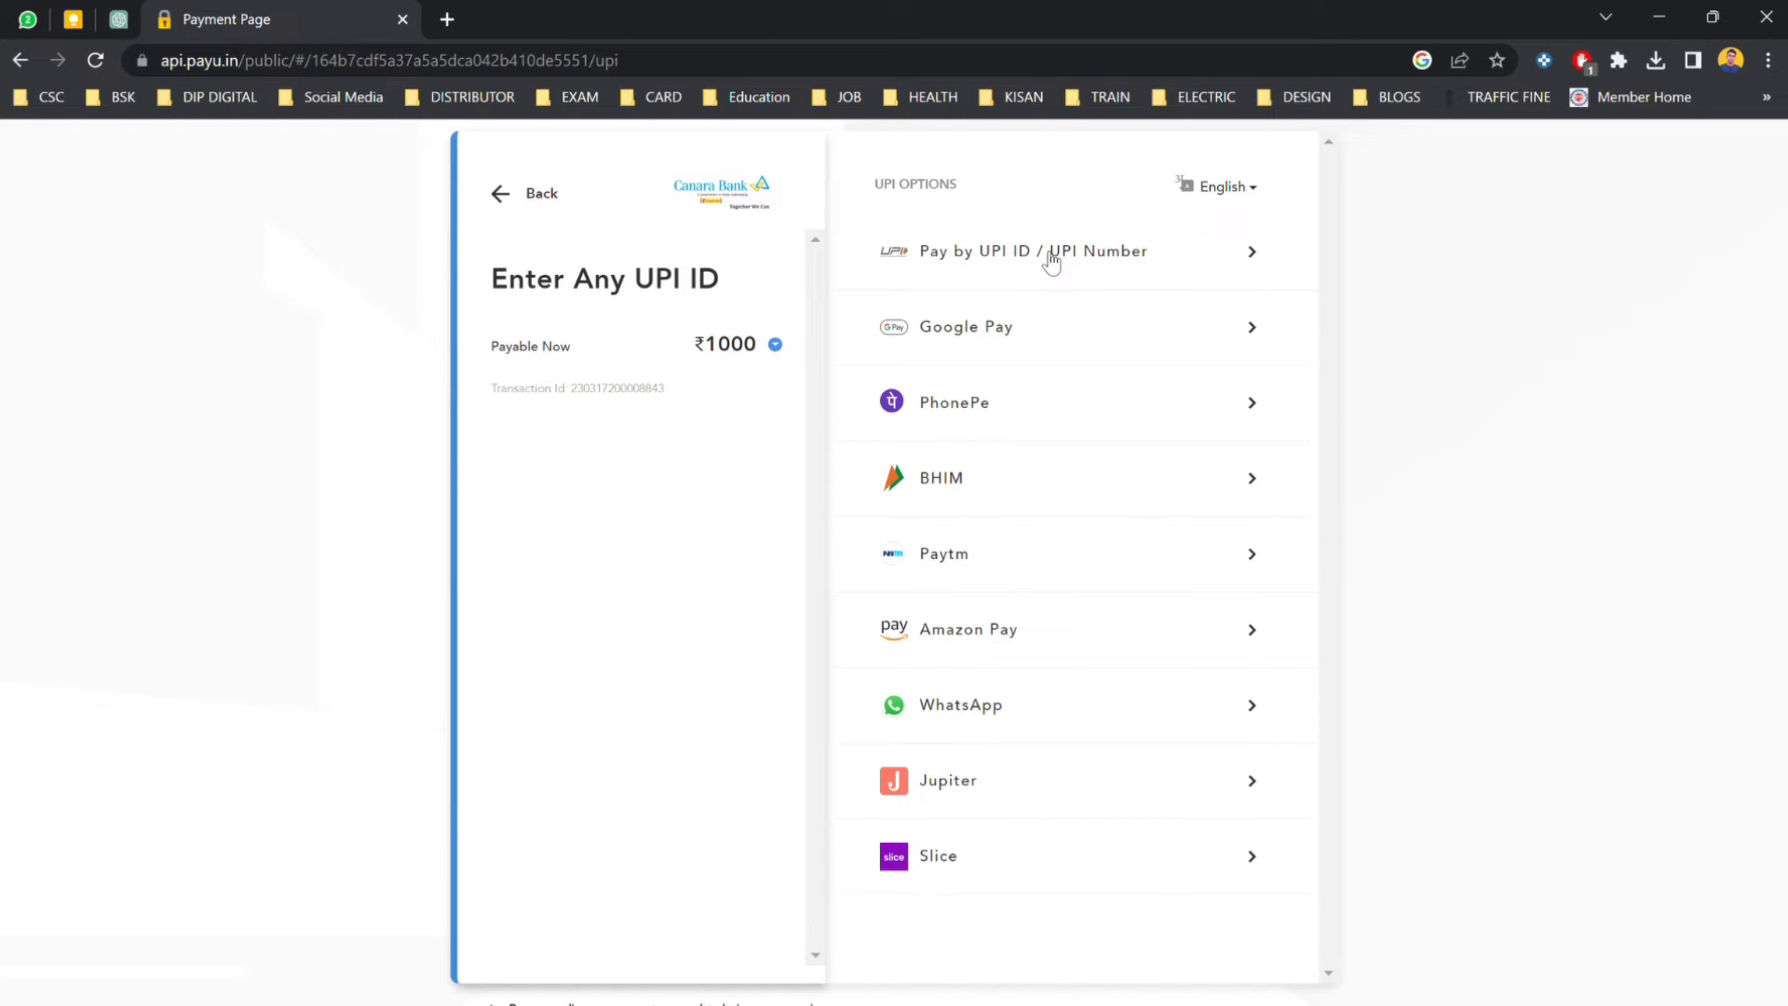
left_click(1052, 264)
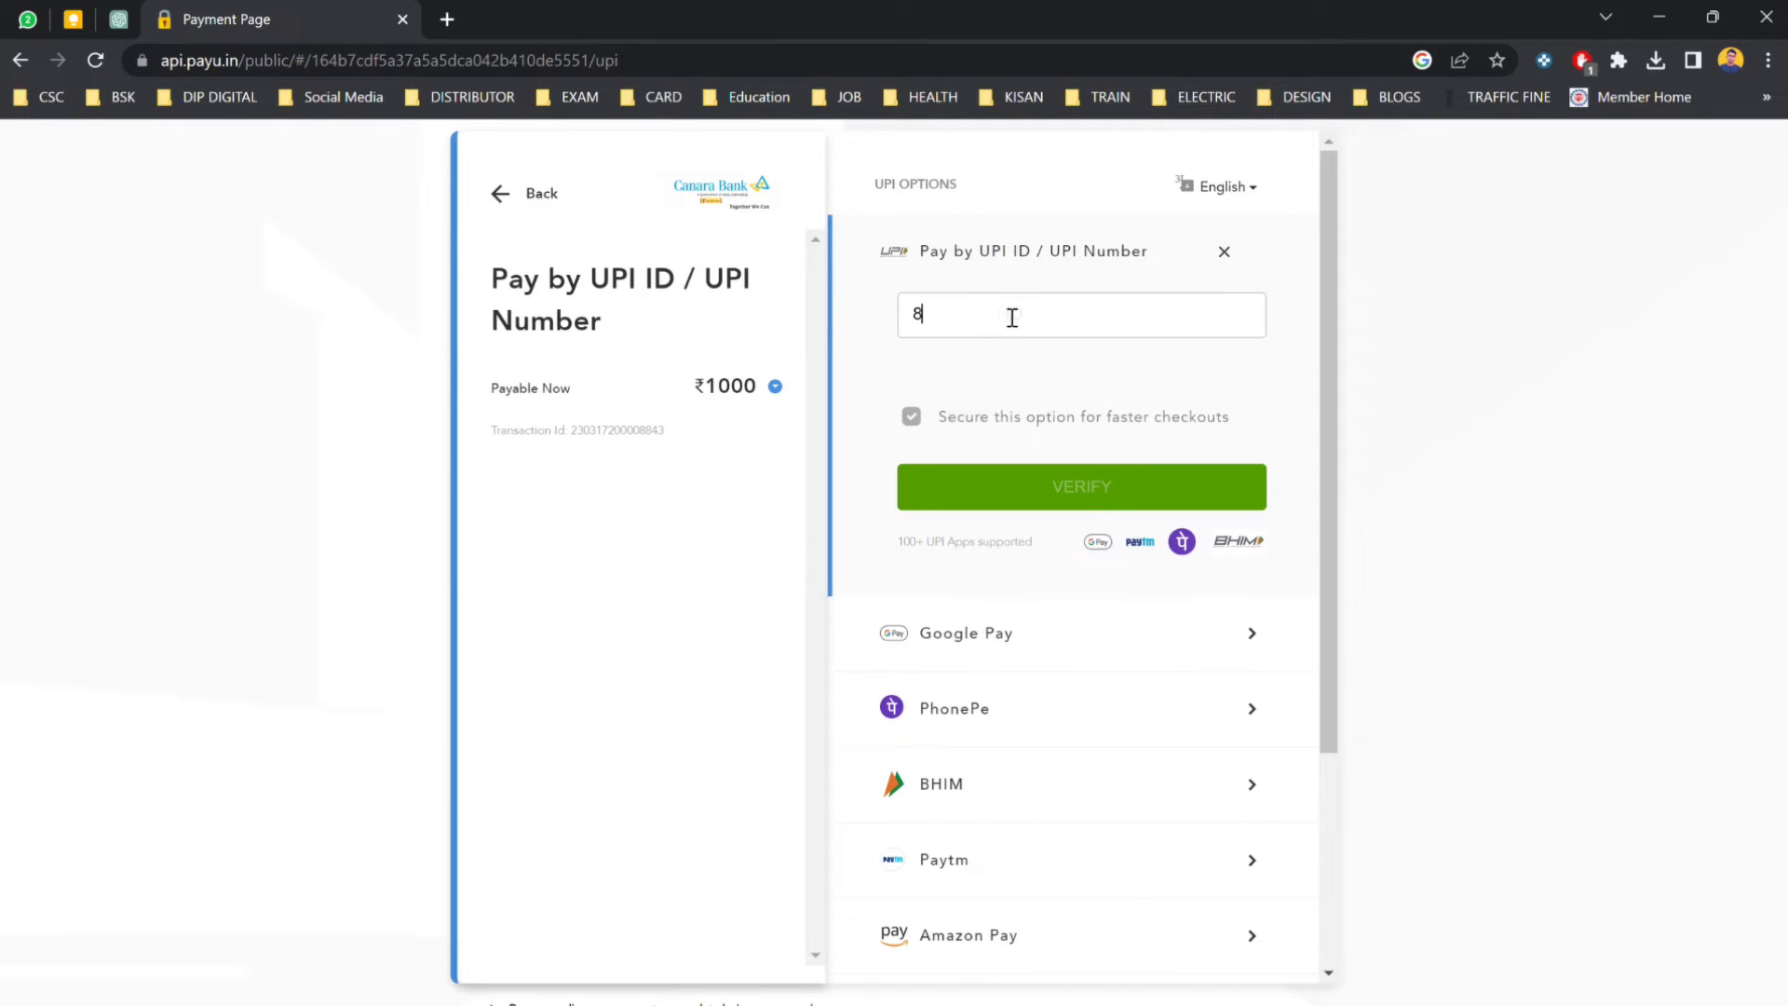
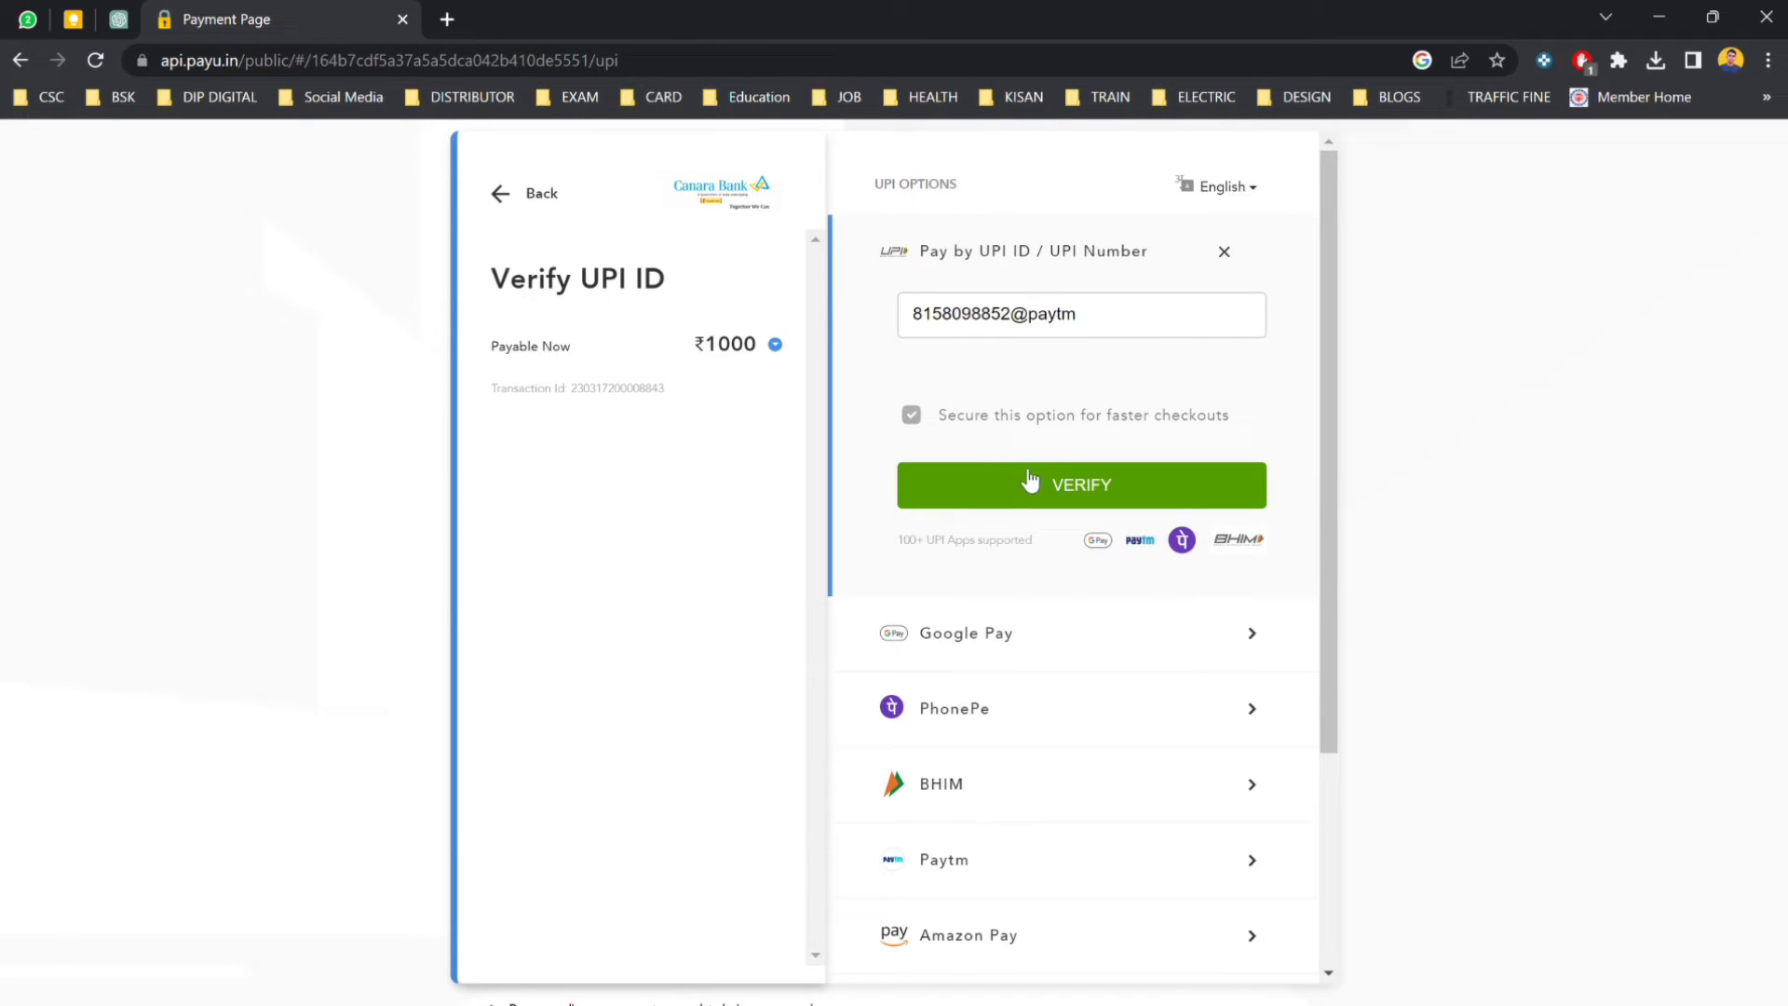
left_click(1028, 481)
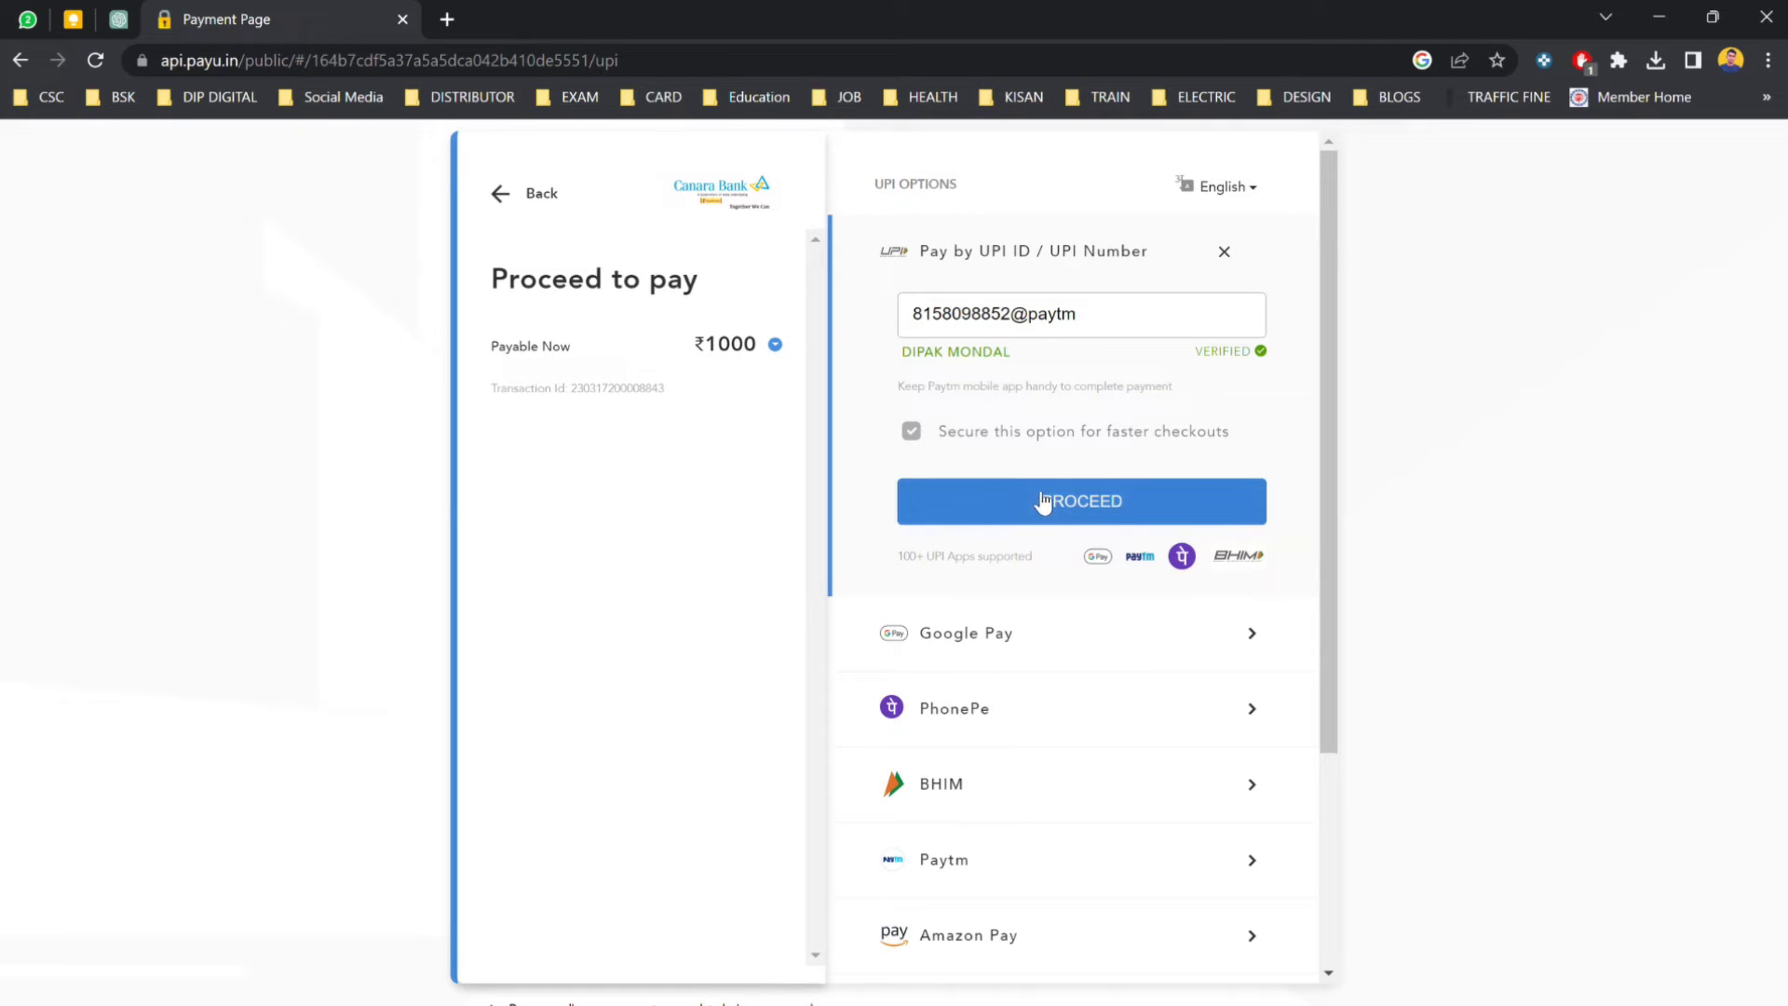
left_click(1033, 494)
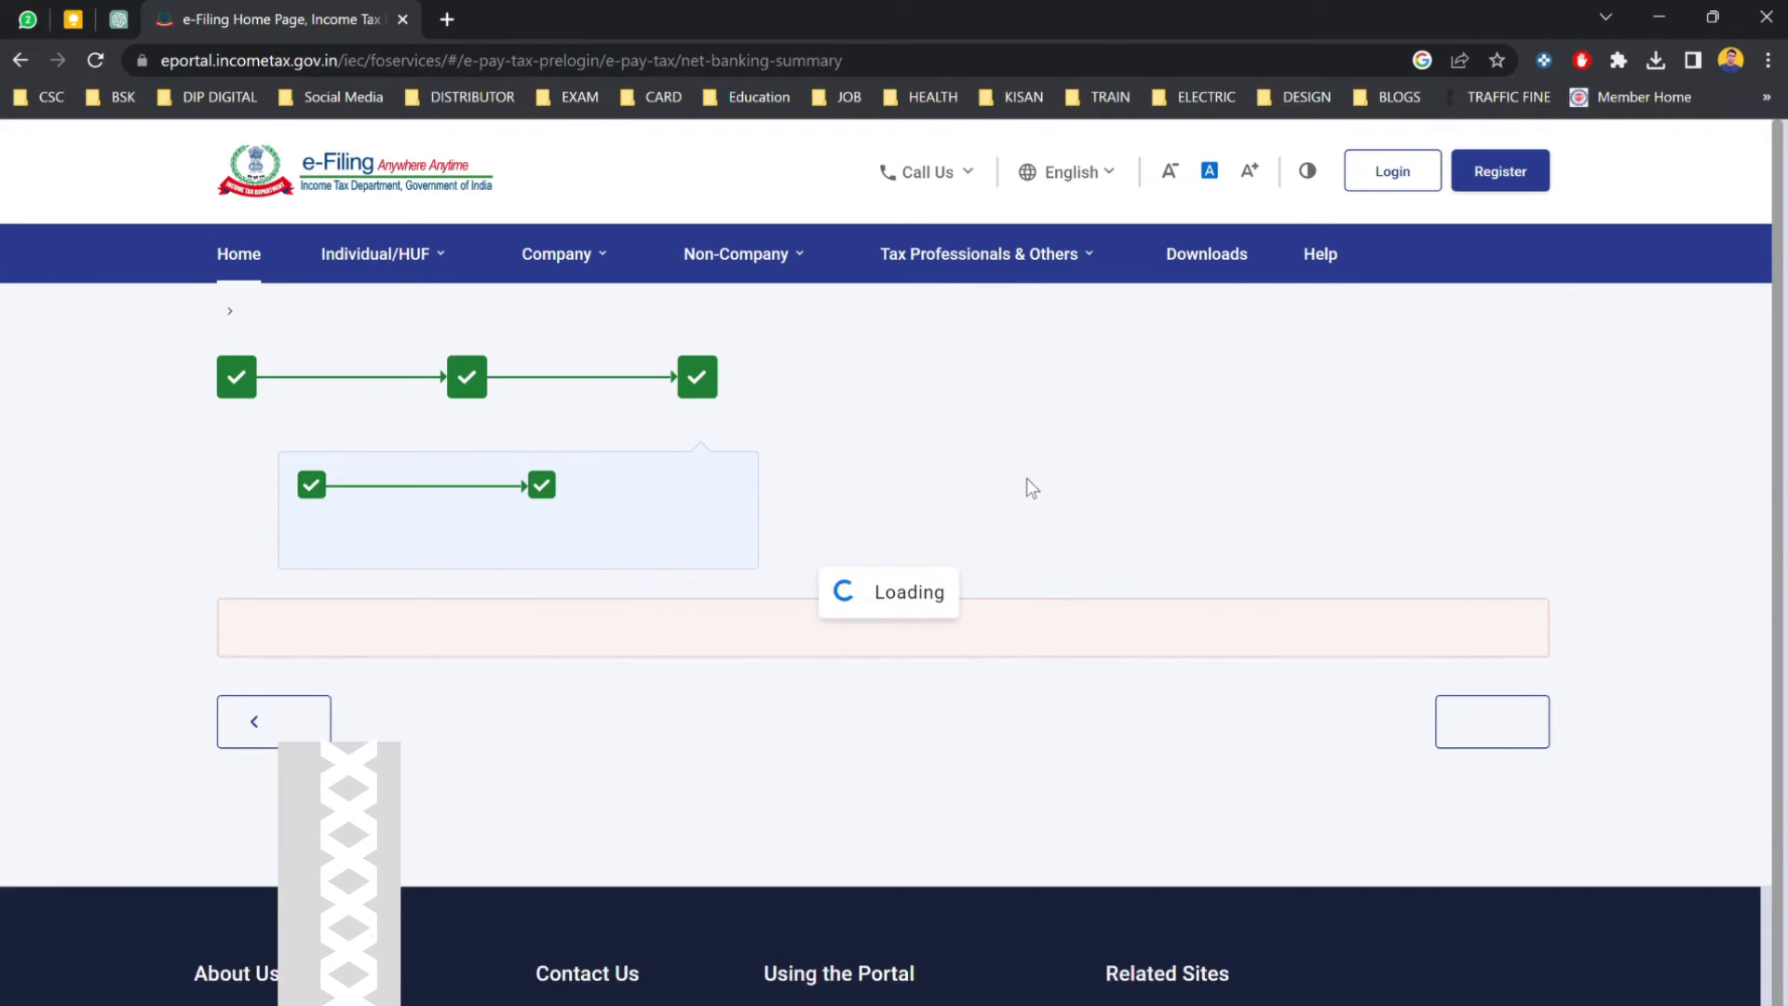
Download the challan receipt from the payment-successful page.
scroll(1222, 634, "down", 1)
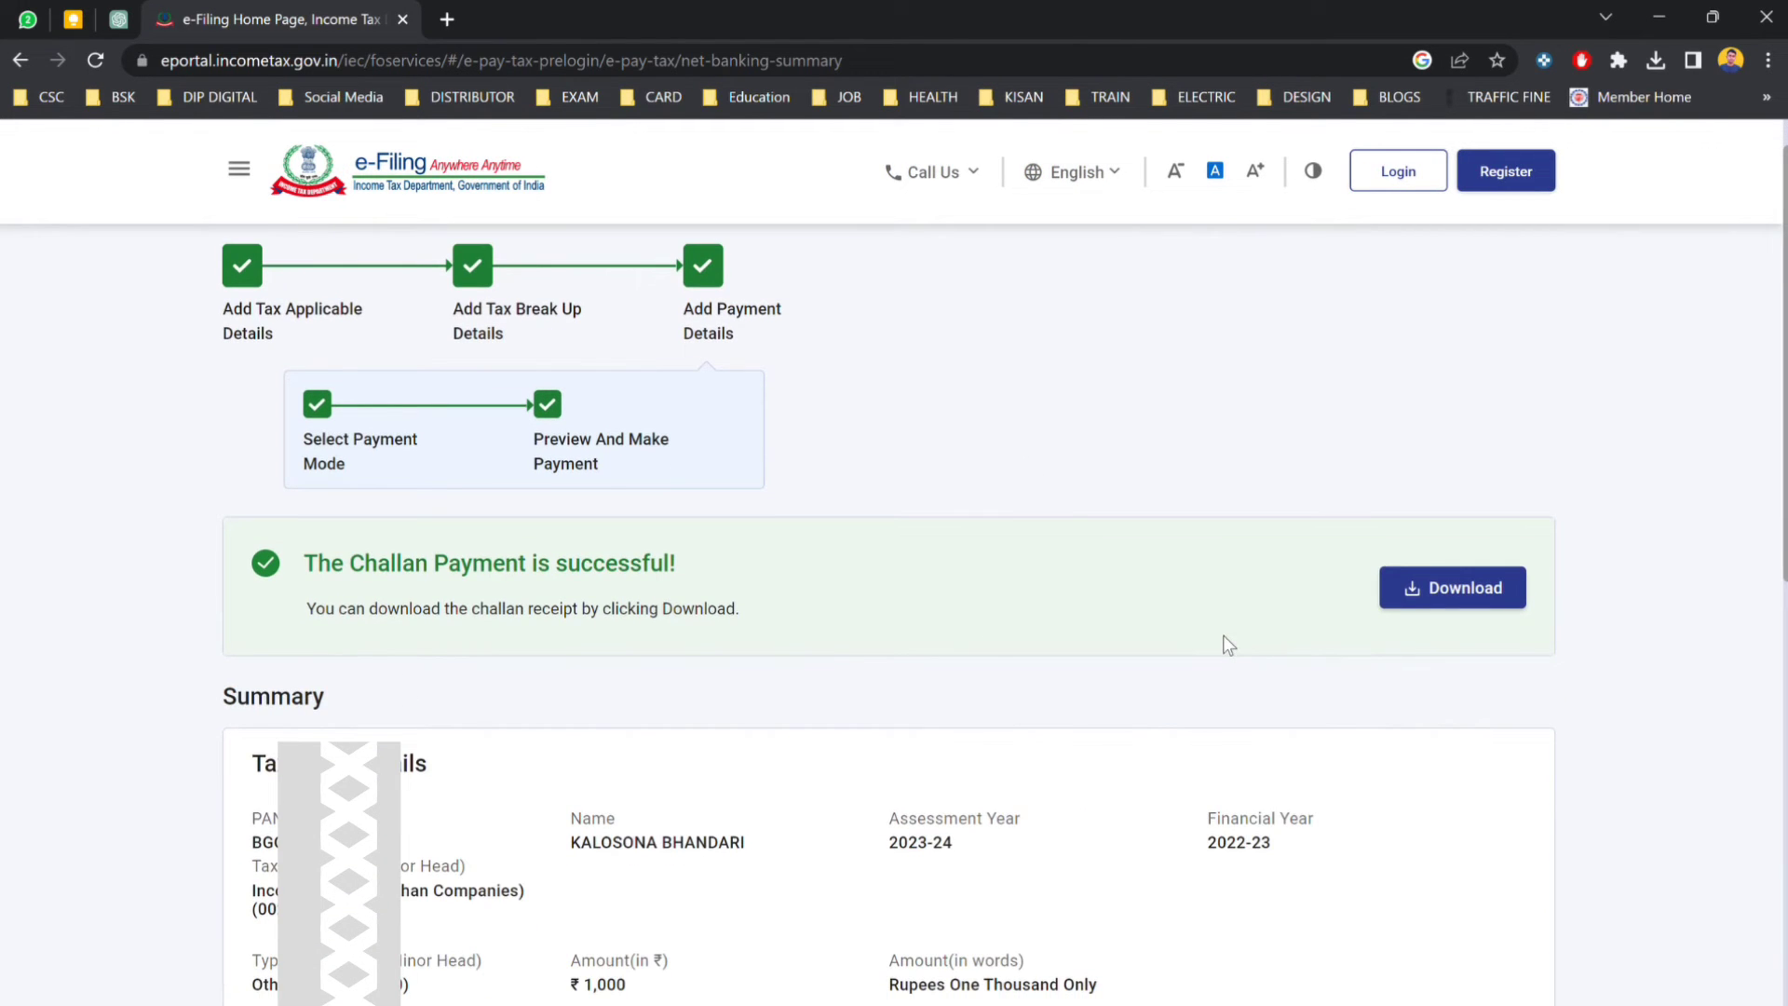
left_click(1469, 596)
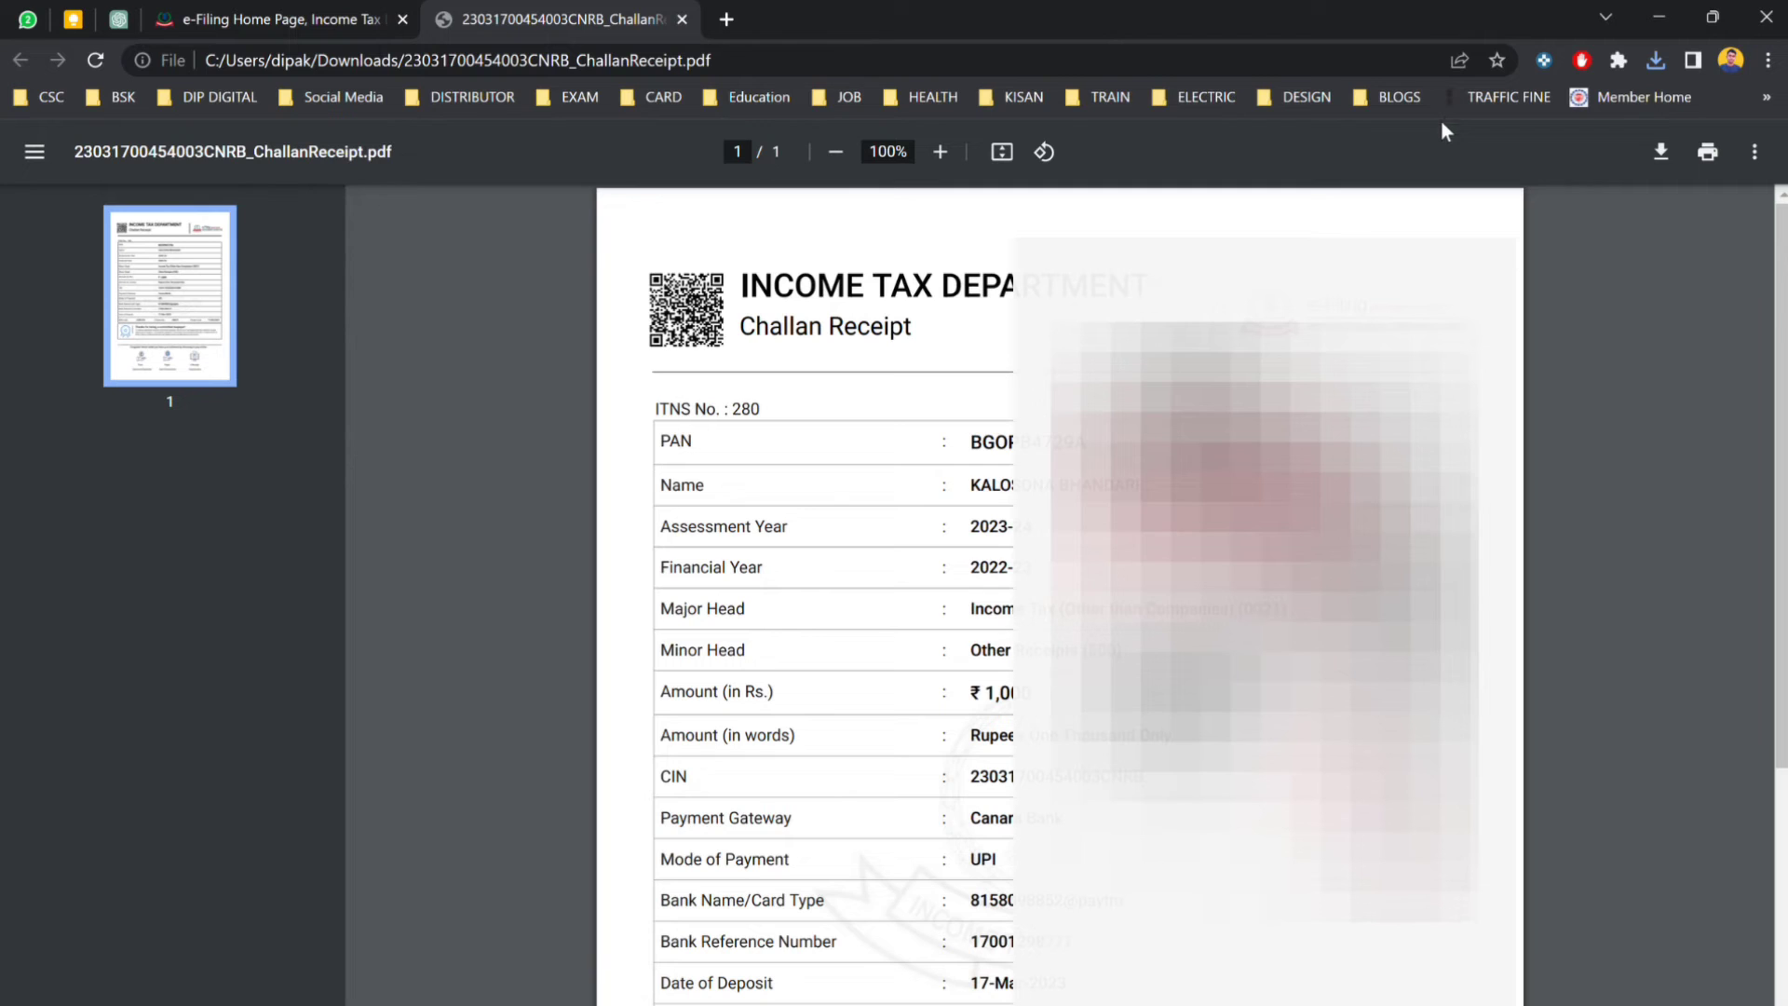
Scroll through the challan receipt PDF to review the ₹1,000 Canara Bank UPI payment.
scroll(1059, 596, "down", 5)
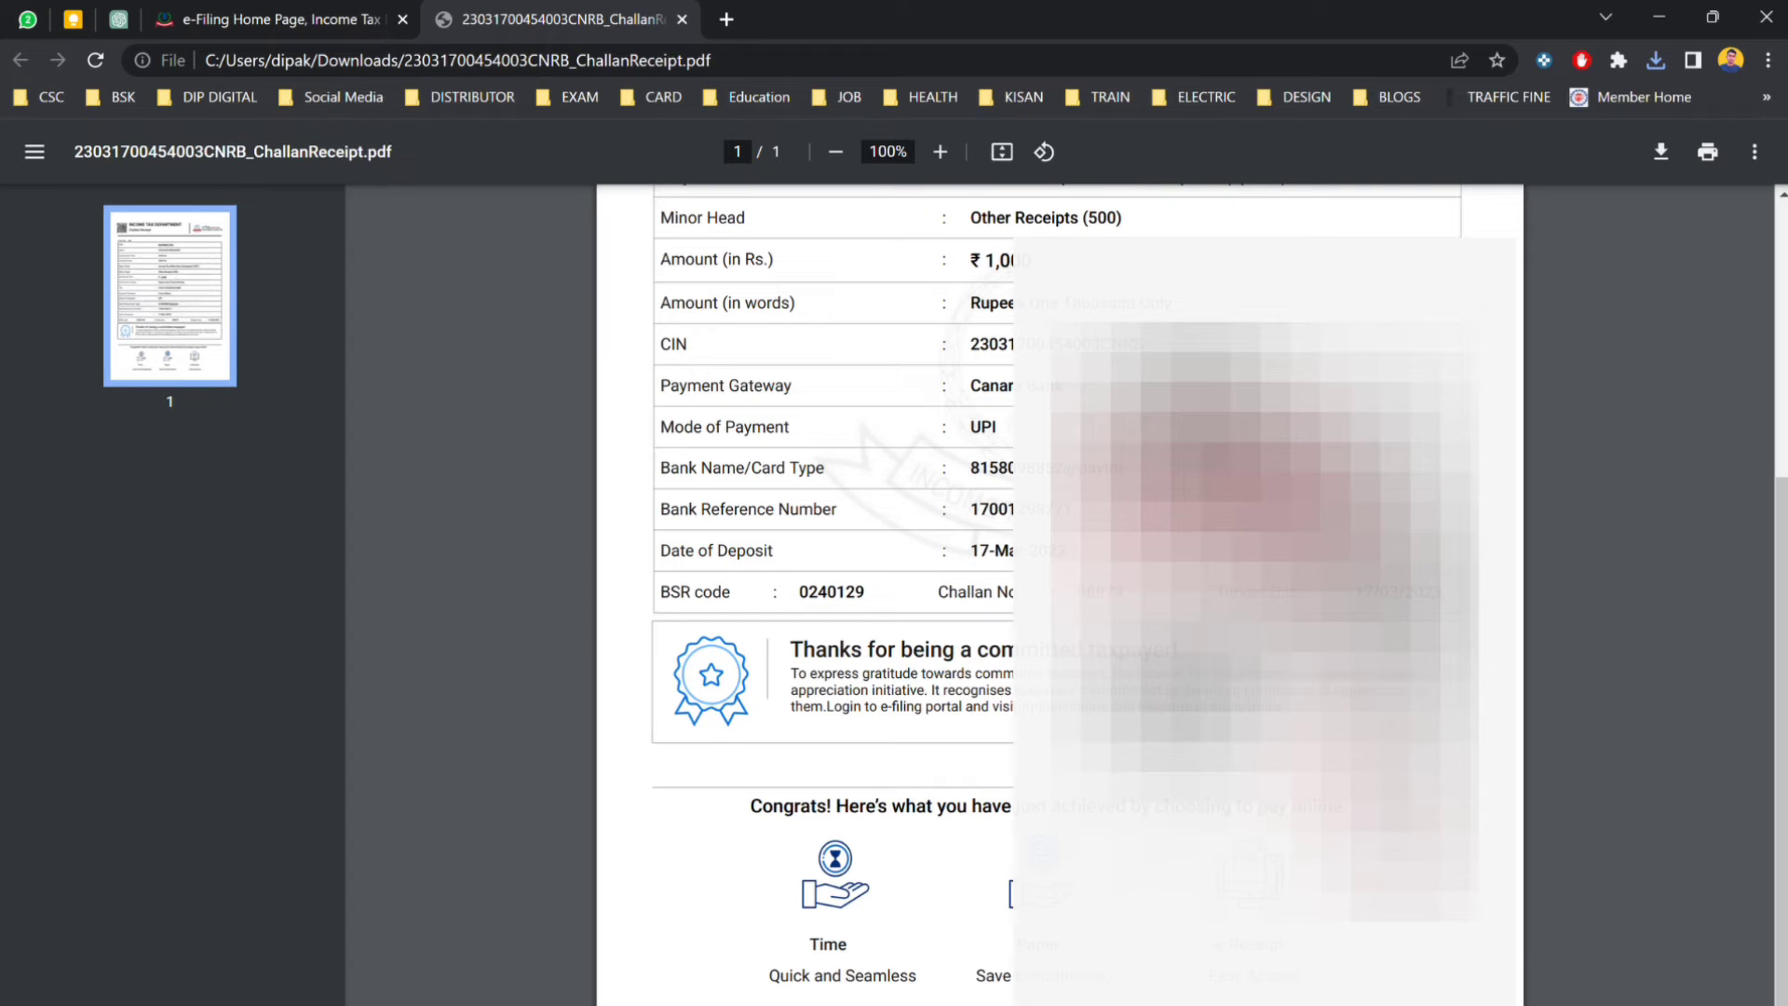
scroll(838, 596, "up", 5)
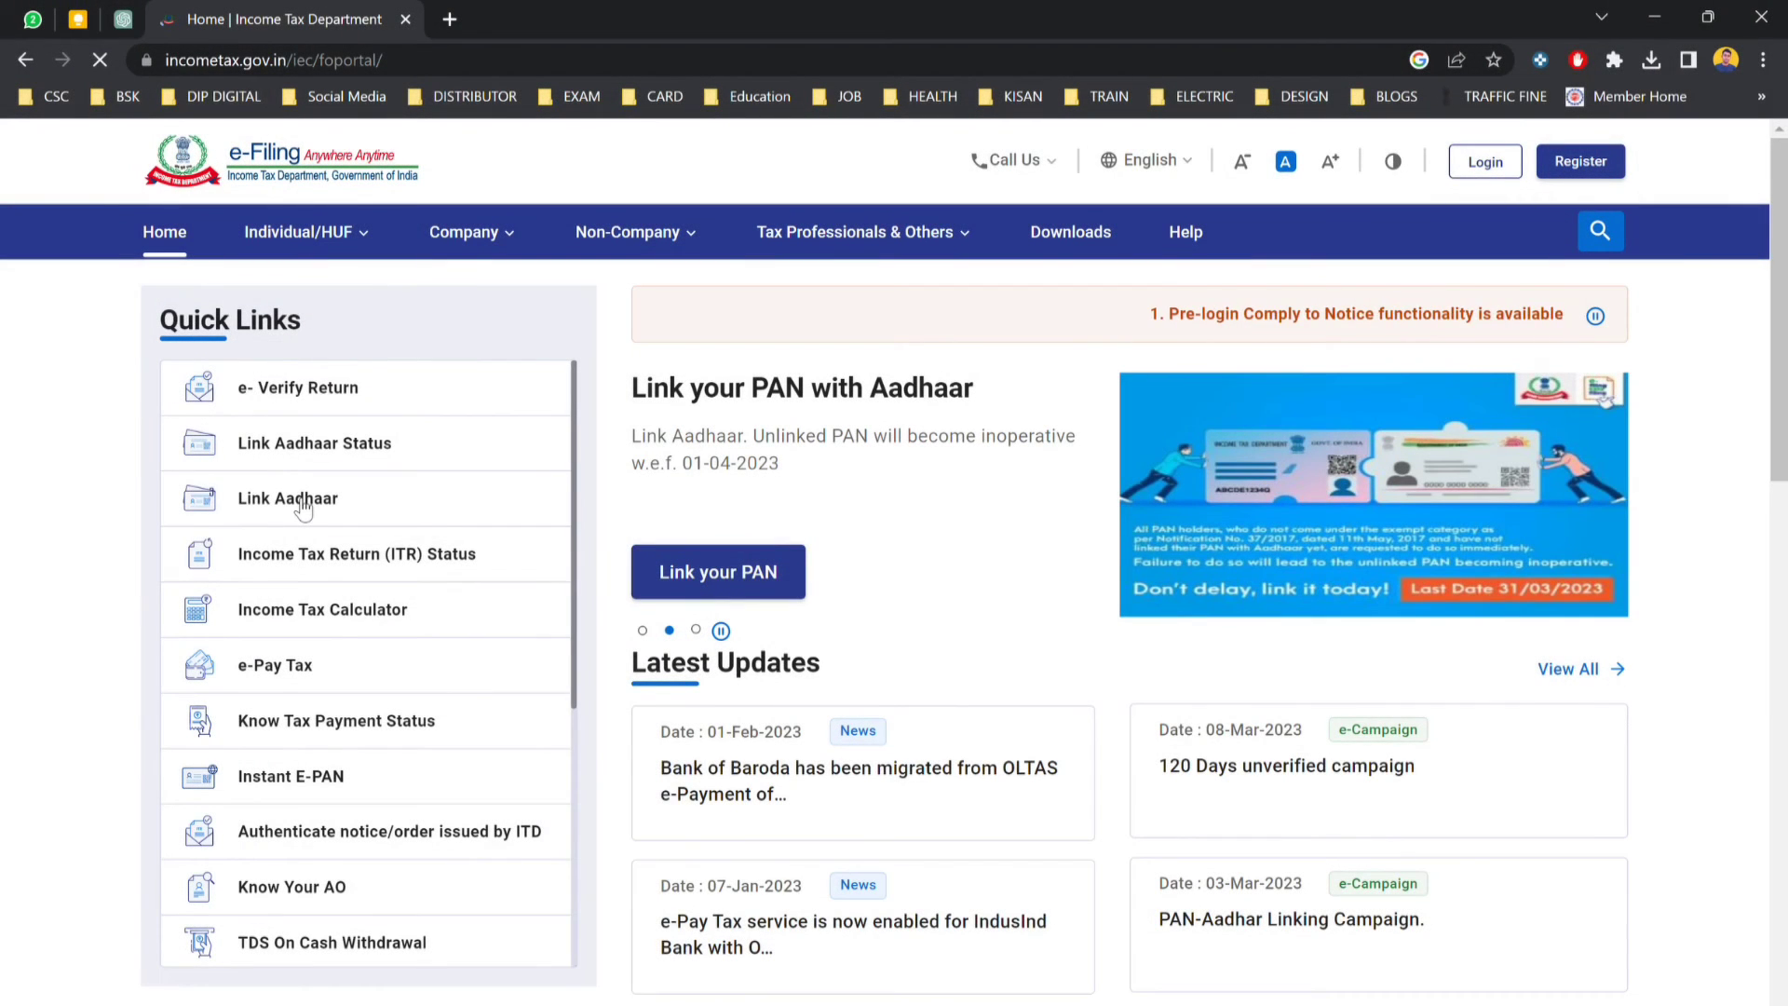
Re-enter the PAN and Aadhaar number in Link Aadhaar and validate, confirming the ₹1,000 challan.
left_click(300, 503)
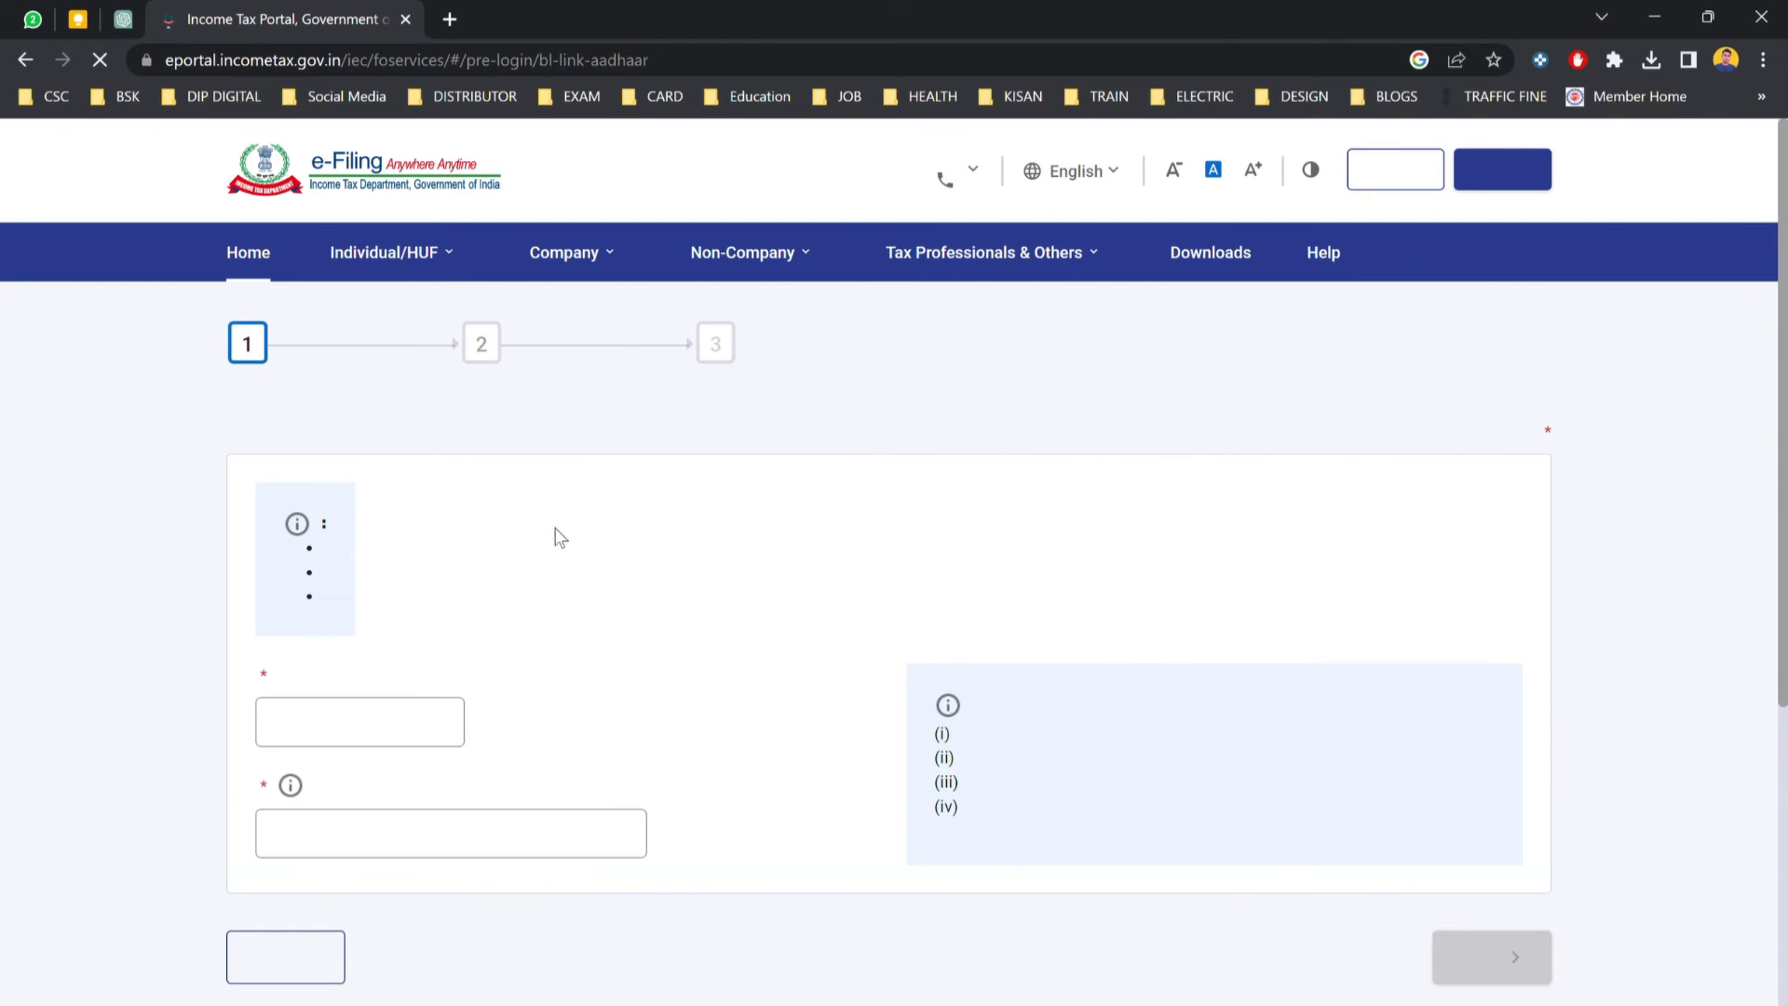
scroll(580, 557, "down", 1)
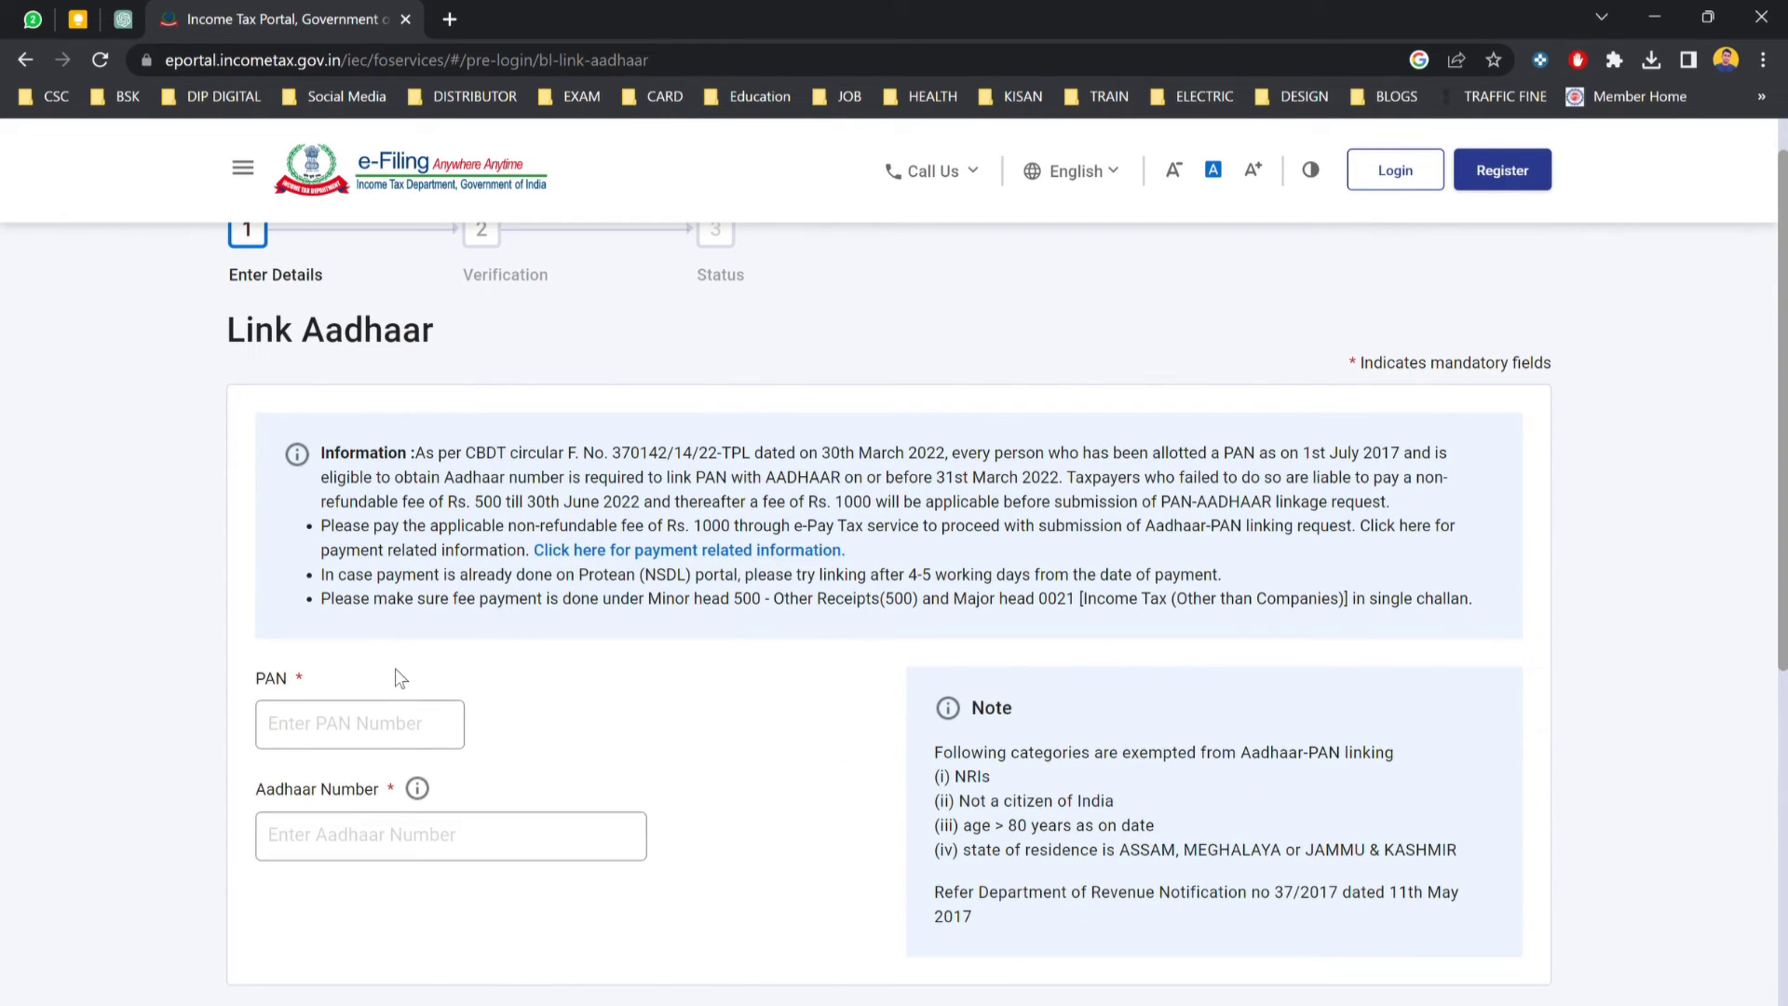
left_click(387, 723)
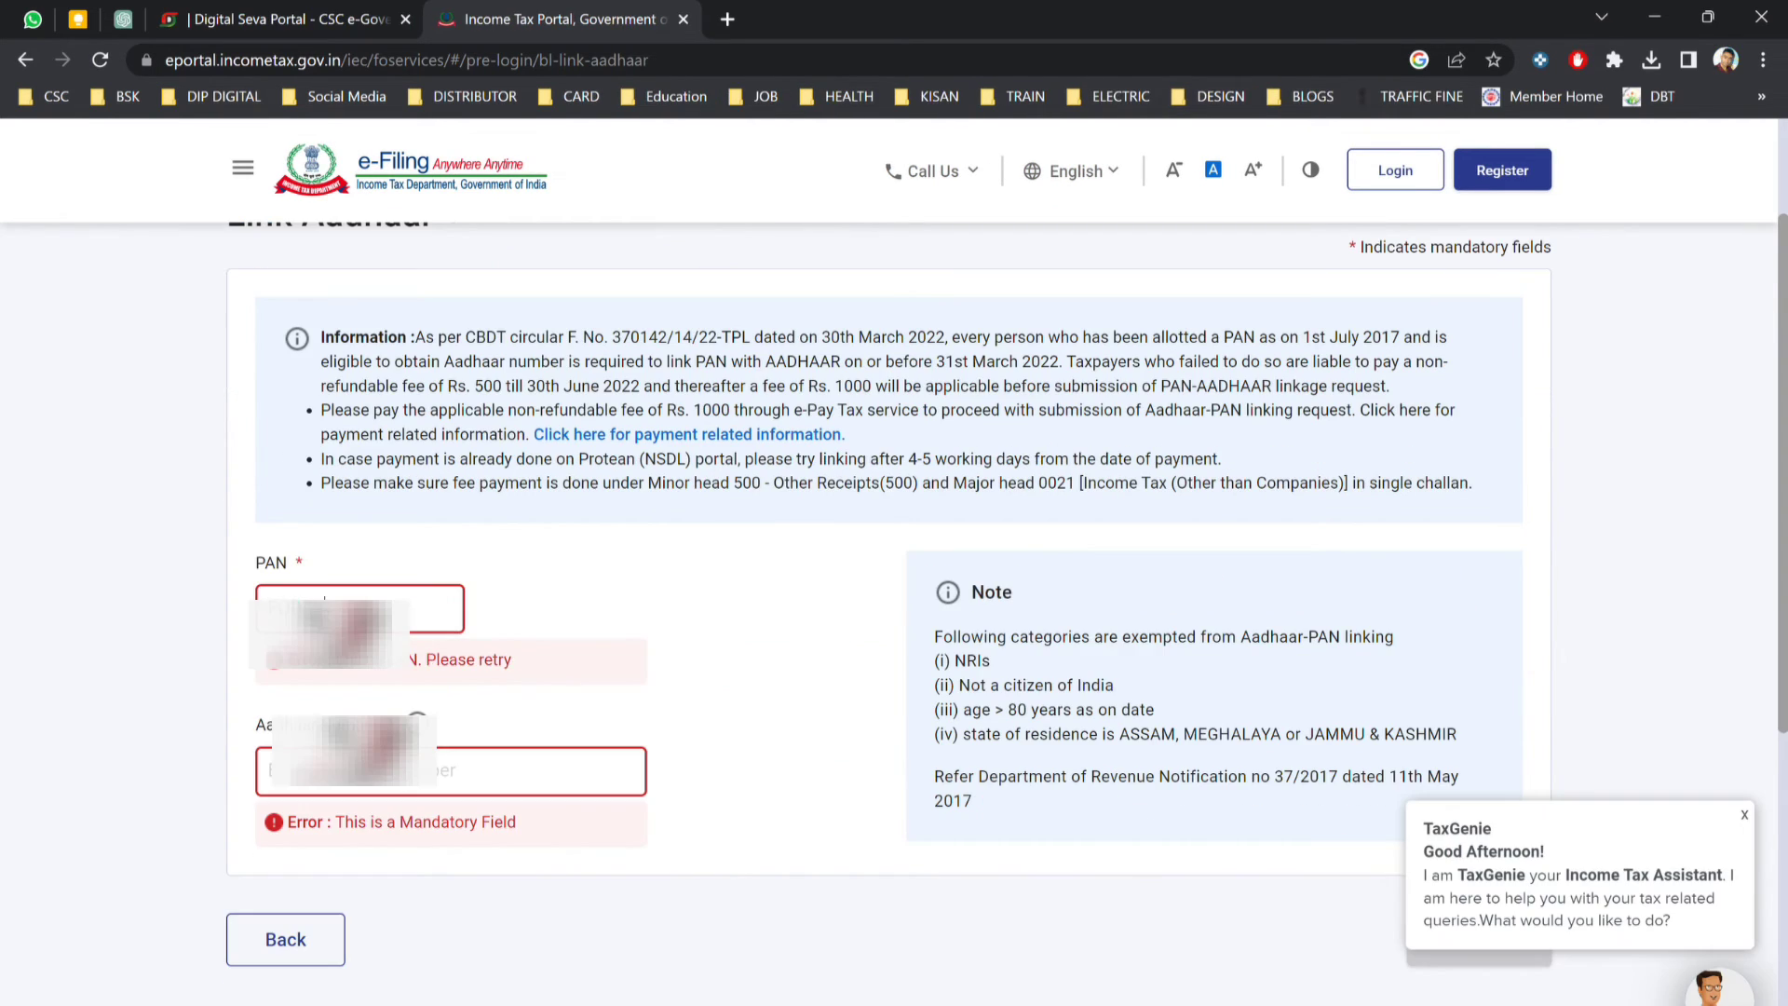
key("Tab")
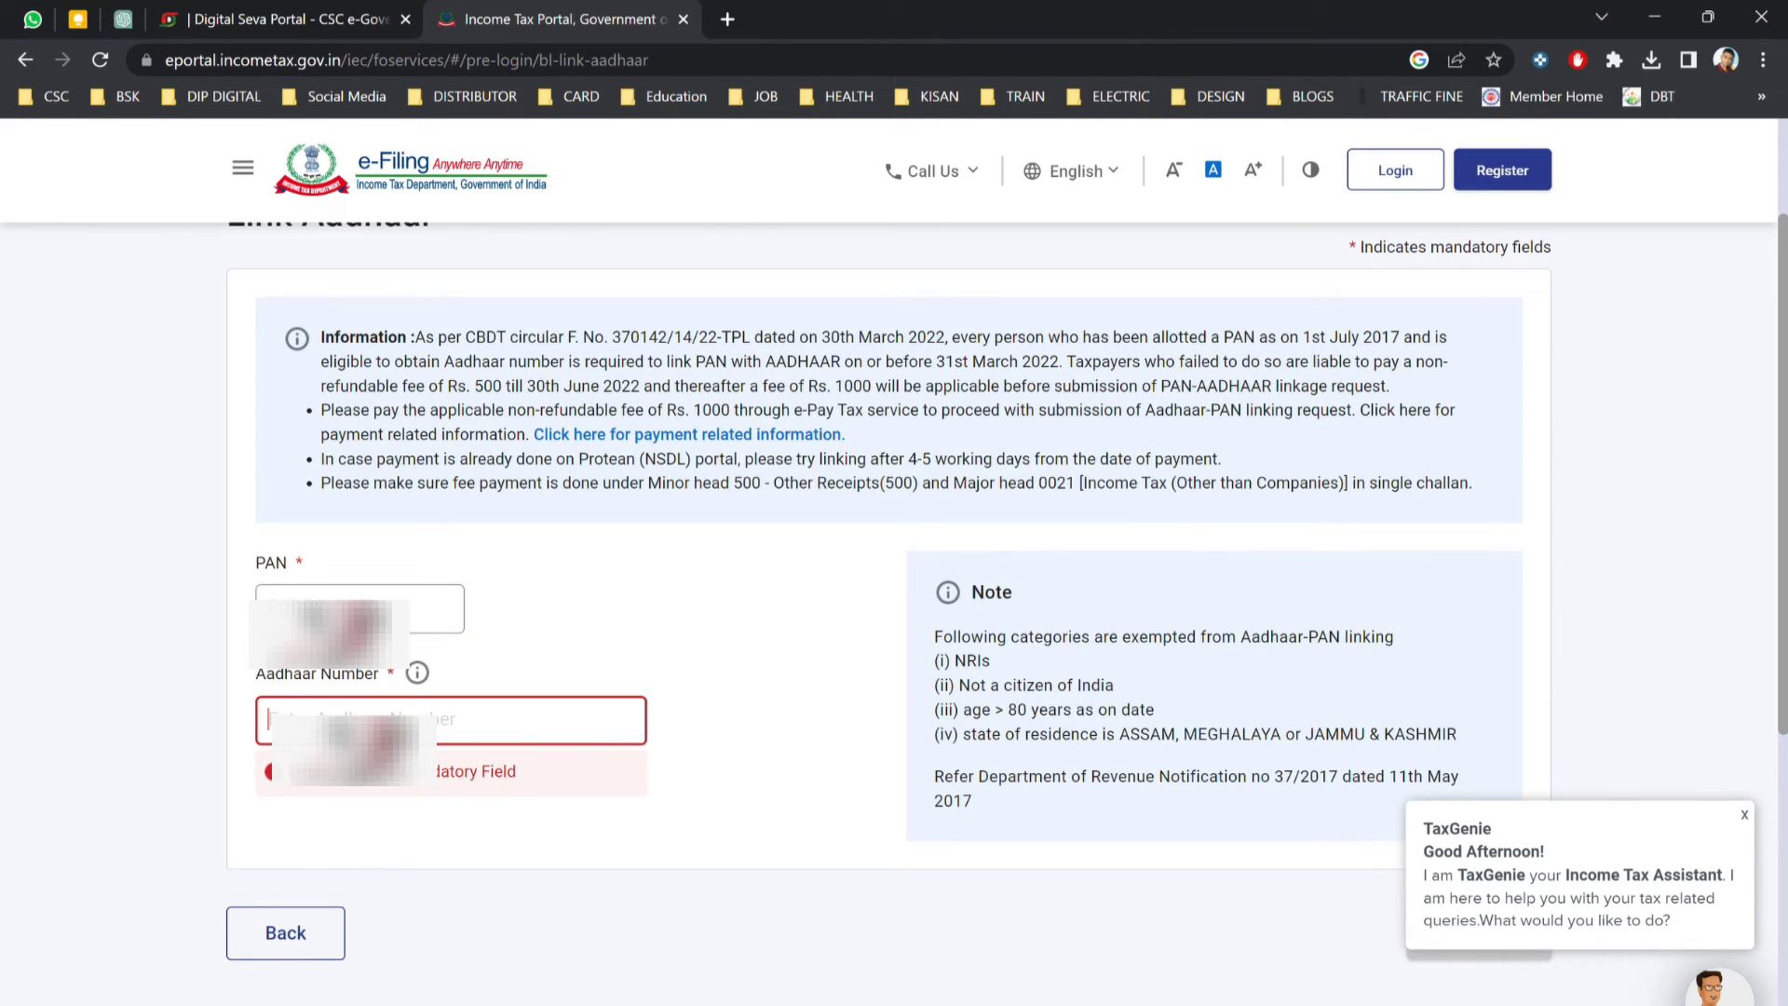
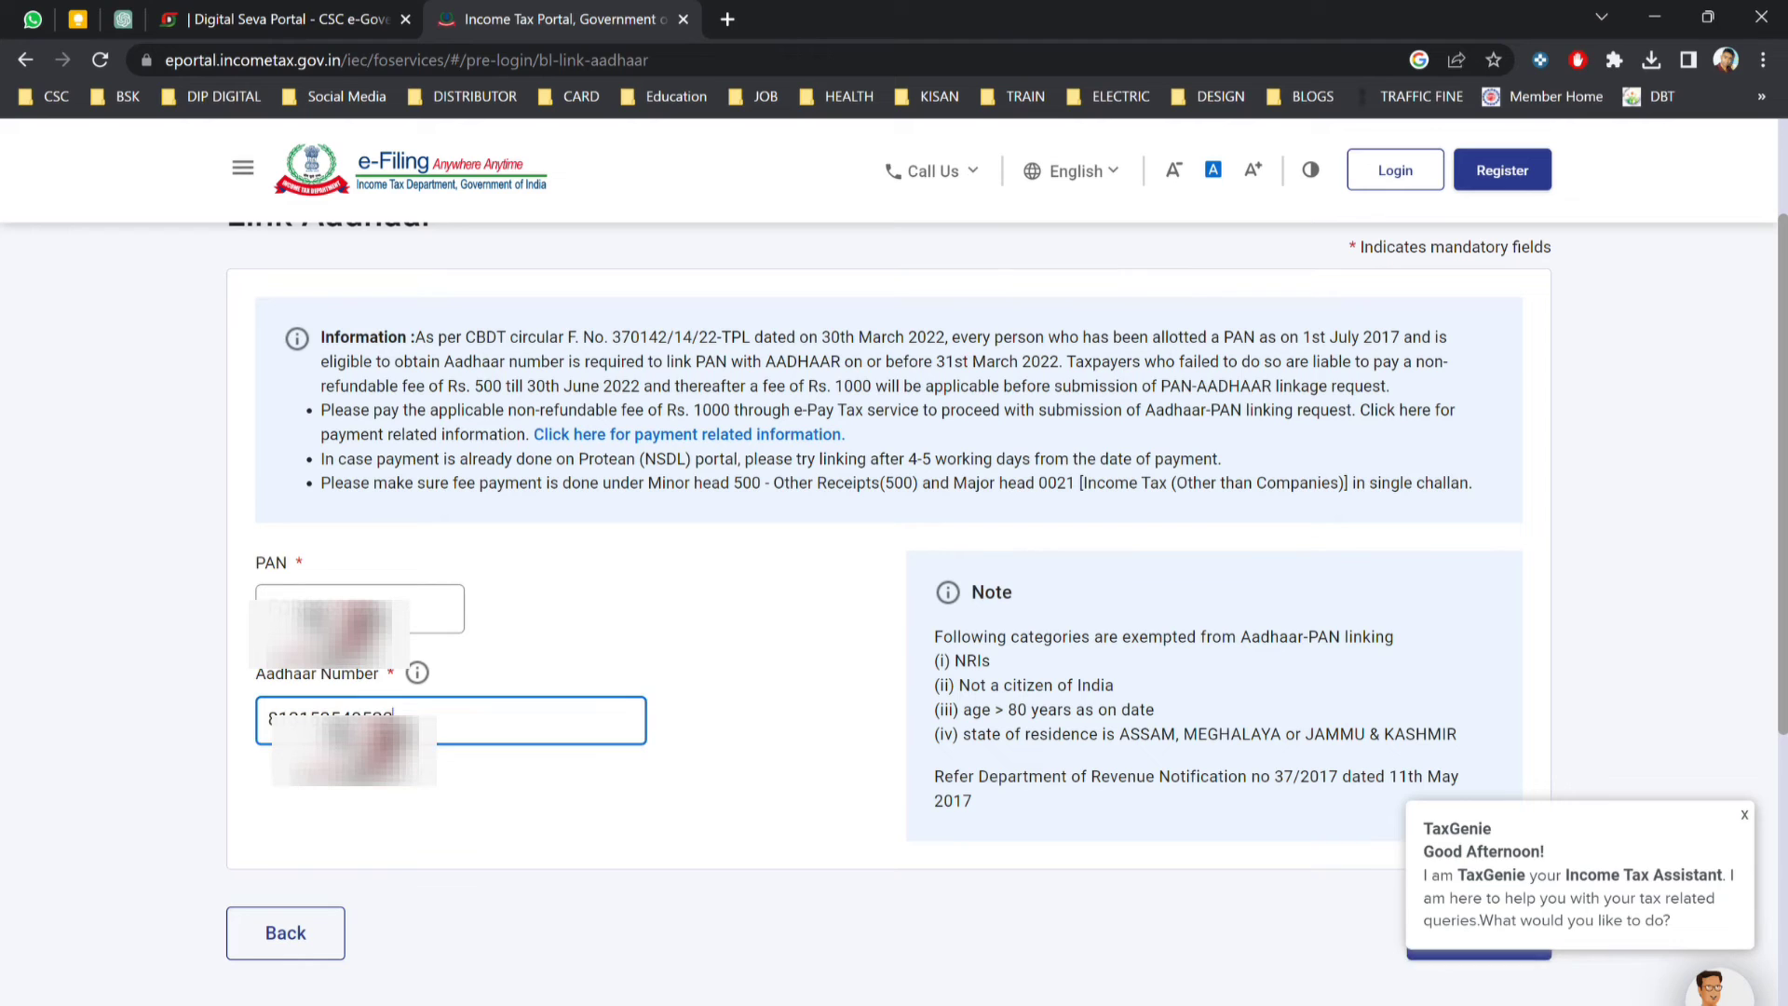
left_click(1744, 815)
left_click(1462, 938)
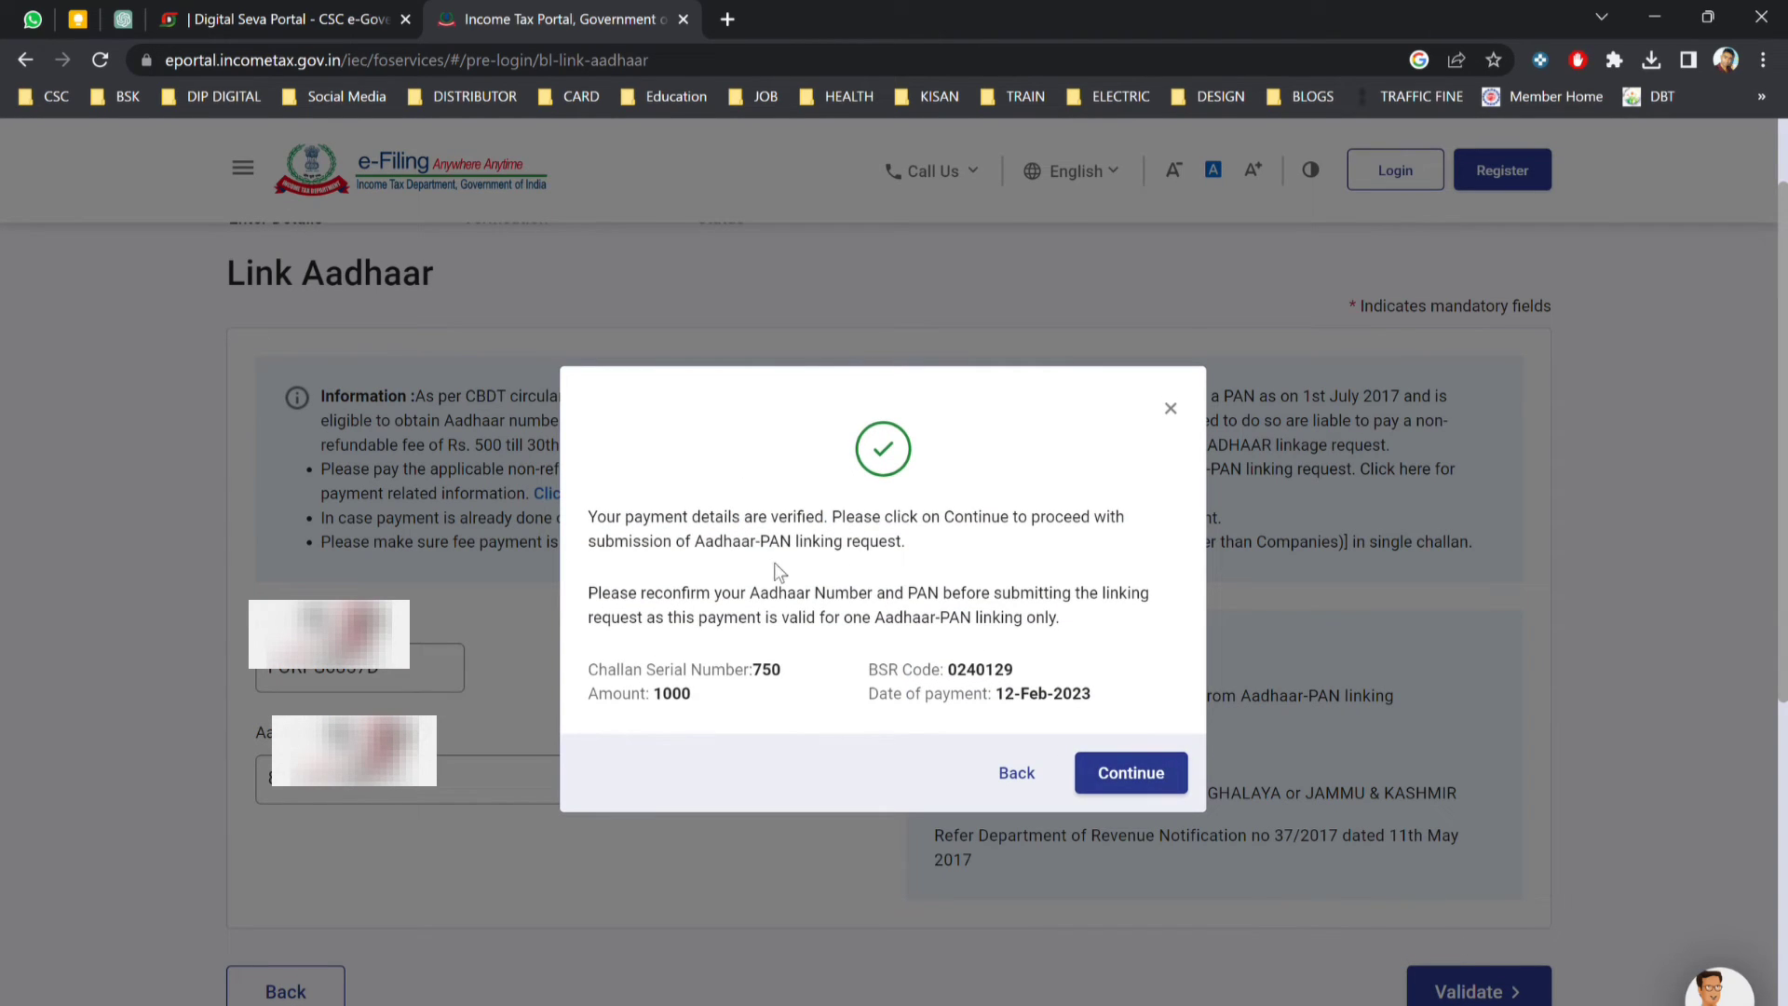
Continue to the details form, enter the mobile number, tick both Aadhaar declarations, and submit.
left_click(1122, 775)
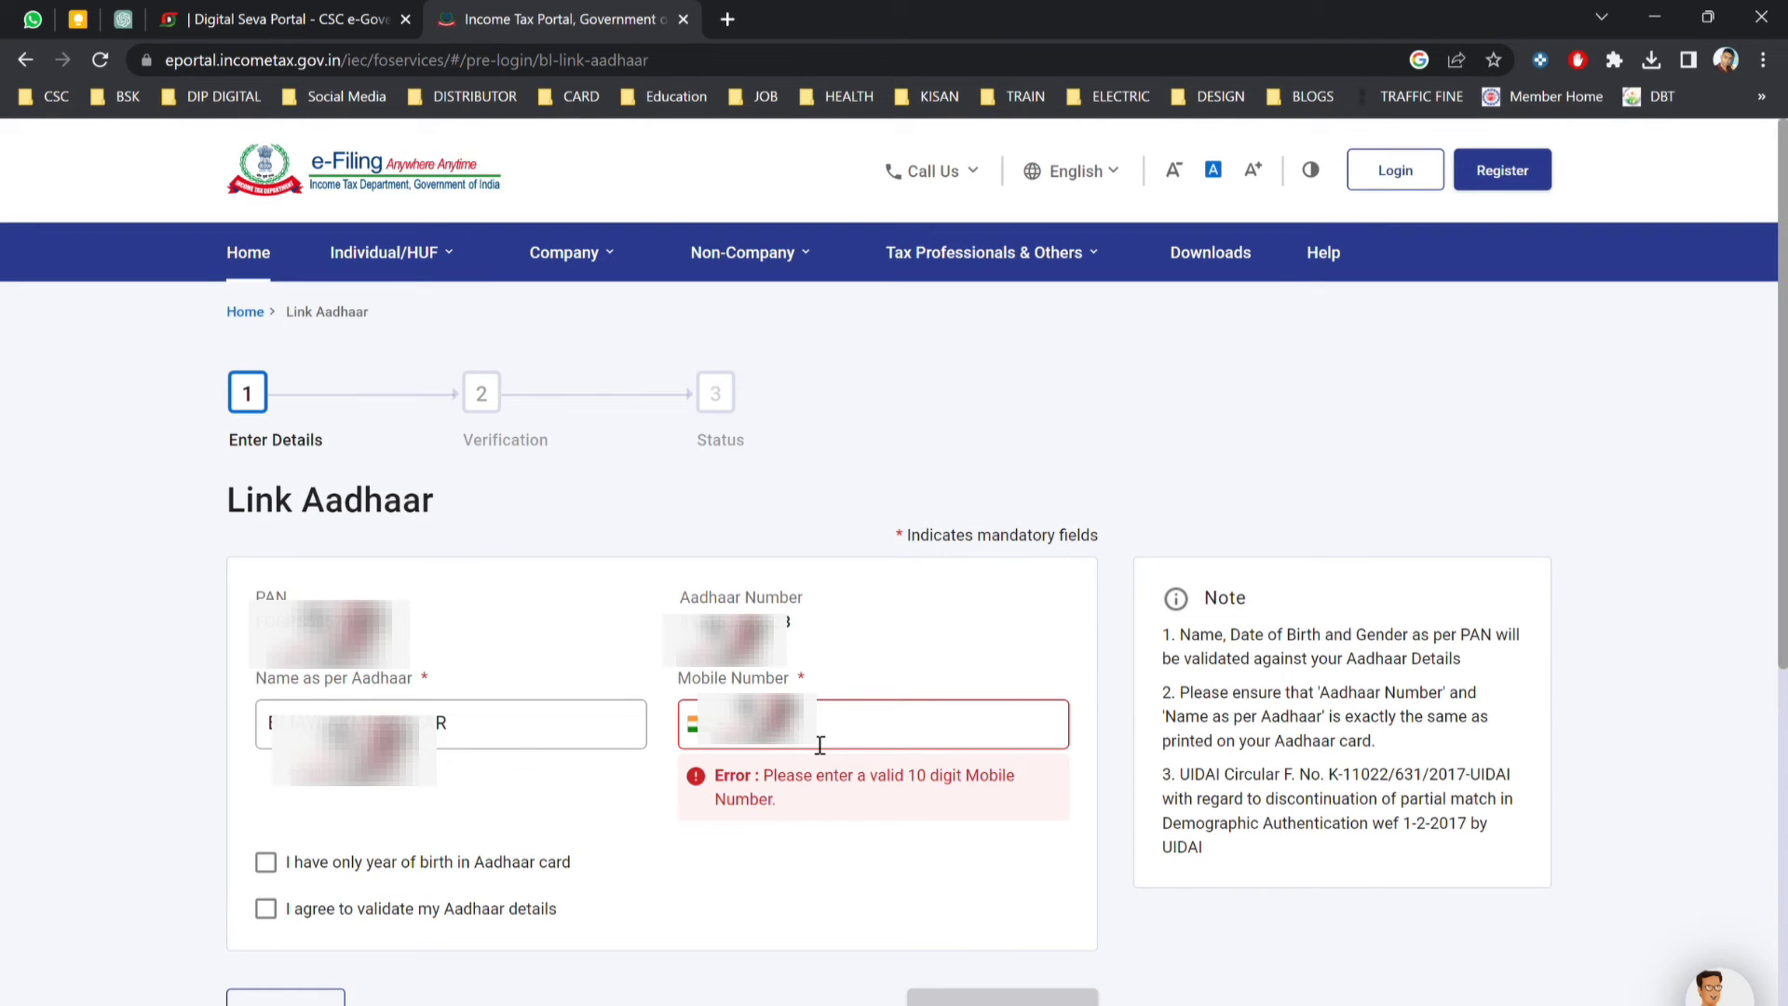
type("353")
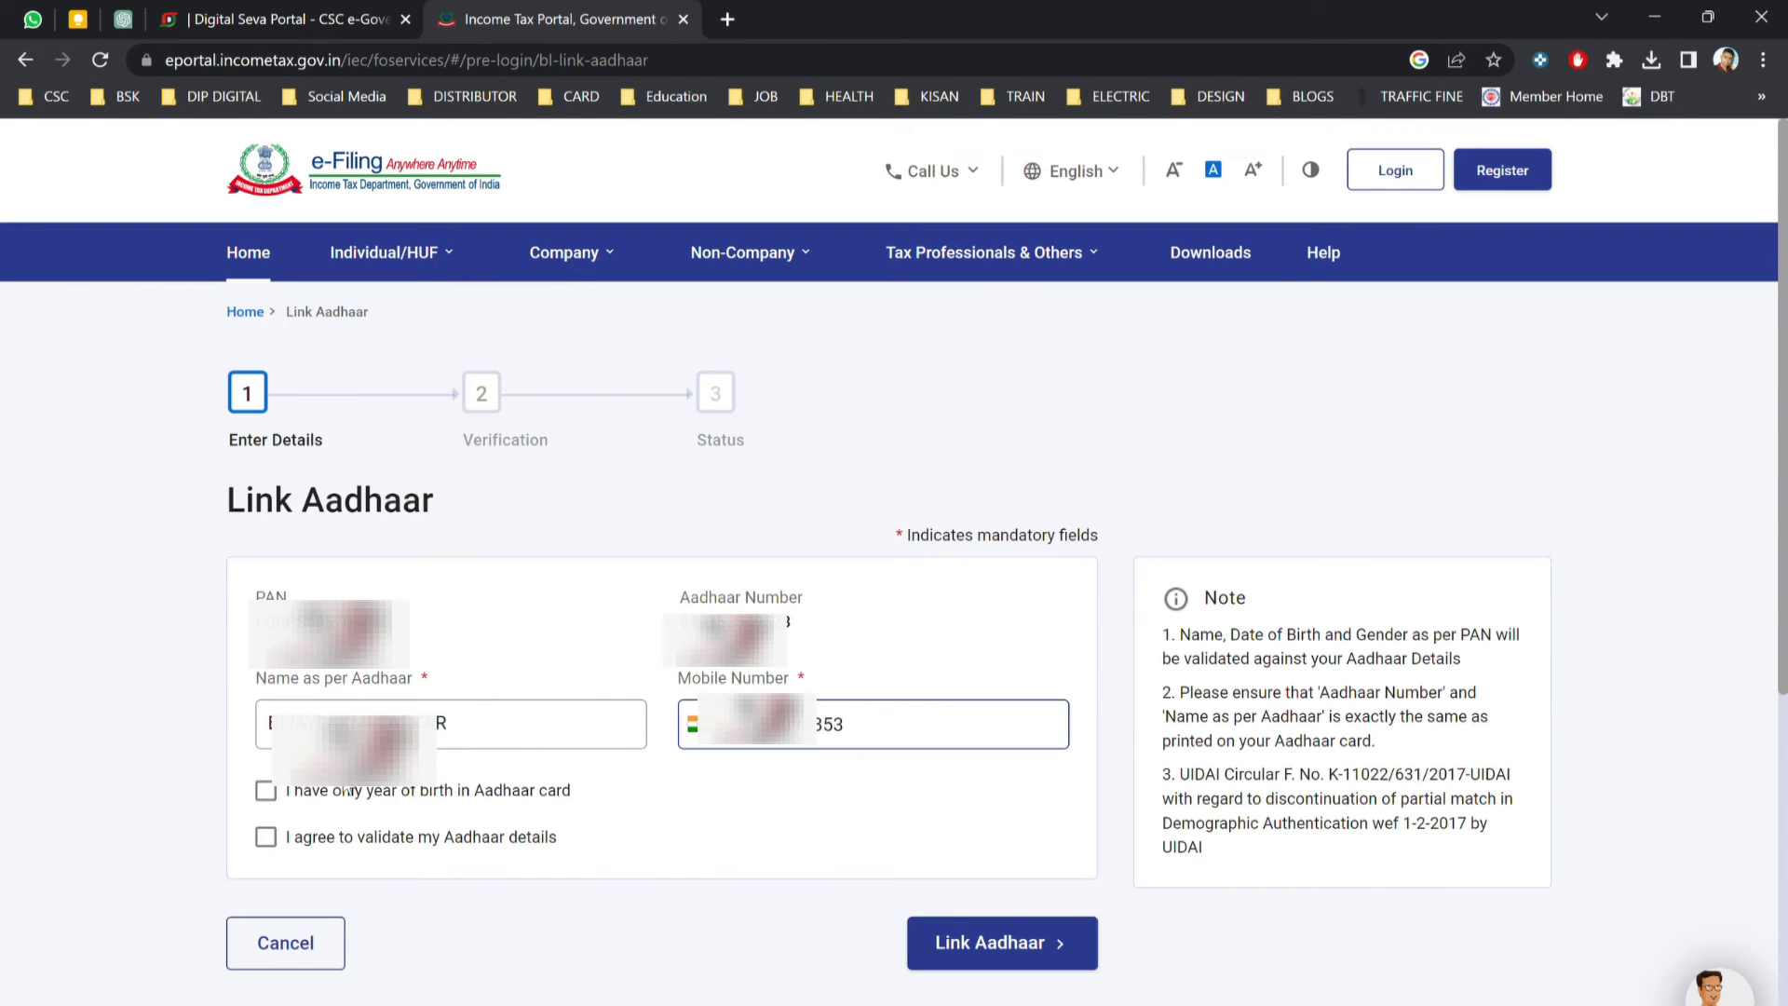
left_click(265, 790)
left_click(265, 837)
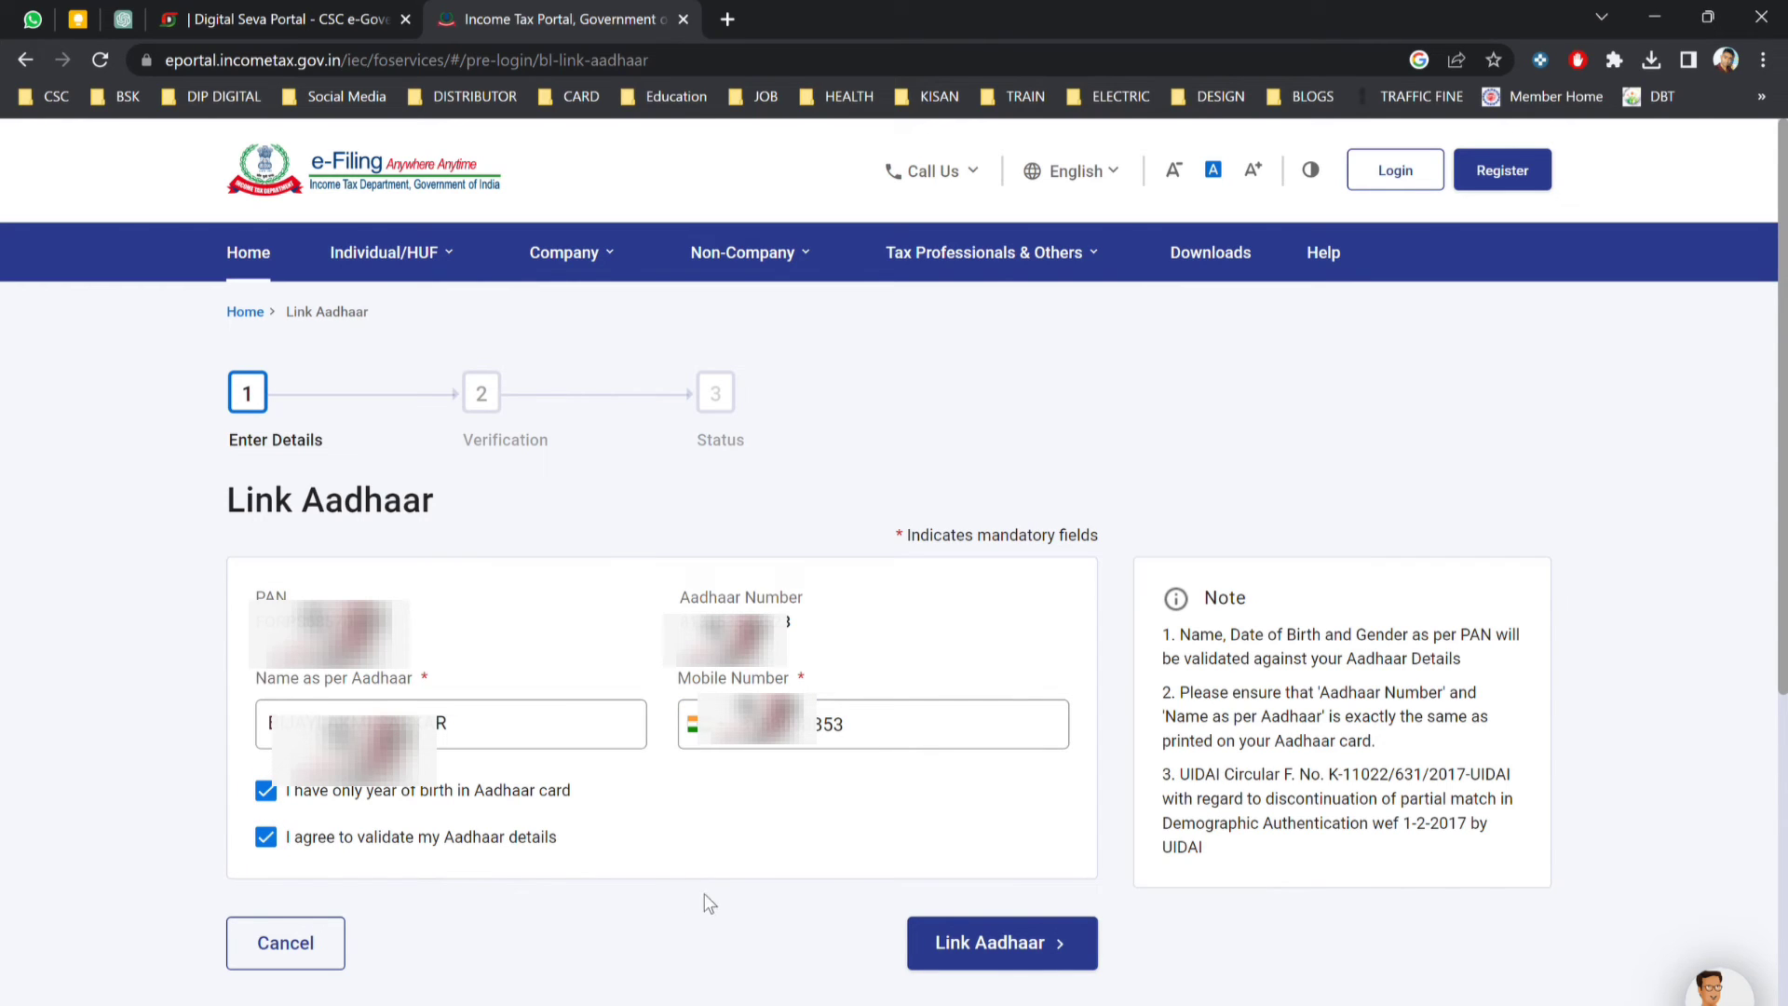
left_click(972, 950)
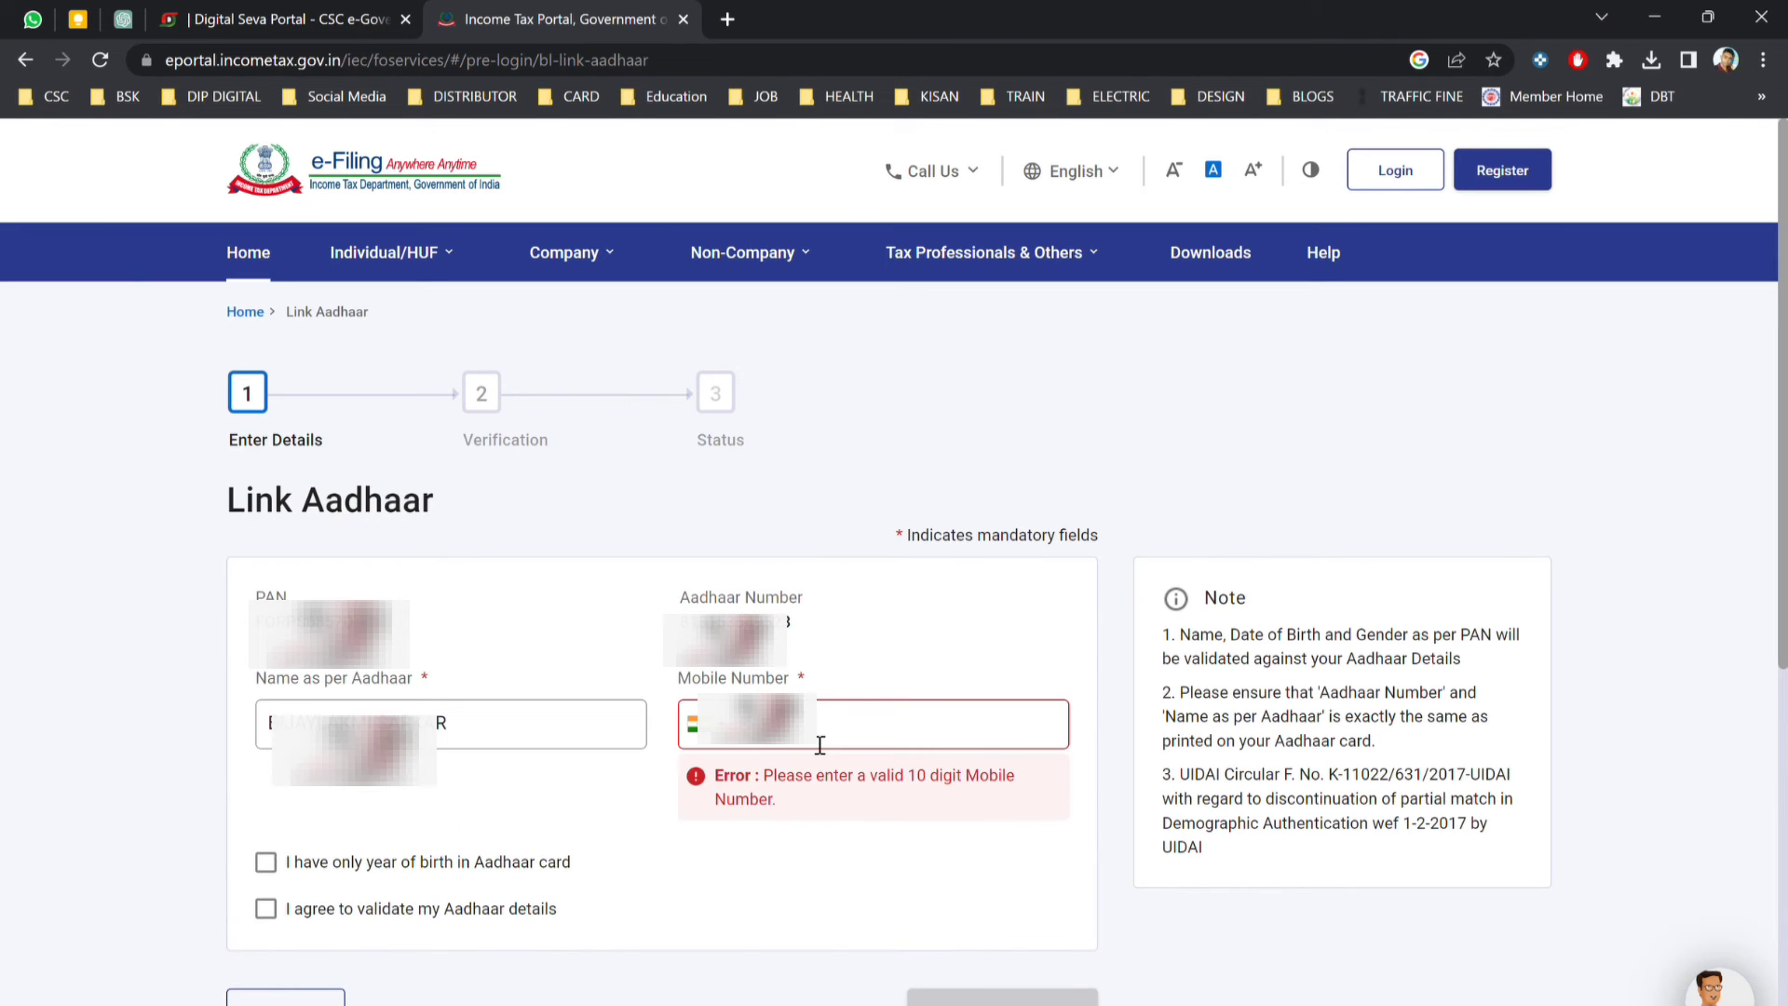
Re-enter the mobile number, re-tick both declarations, and resubmit Link Aadhaar to reach the OTP step.
type("353")
left_click(268, 791)
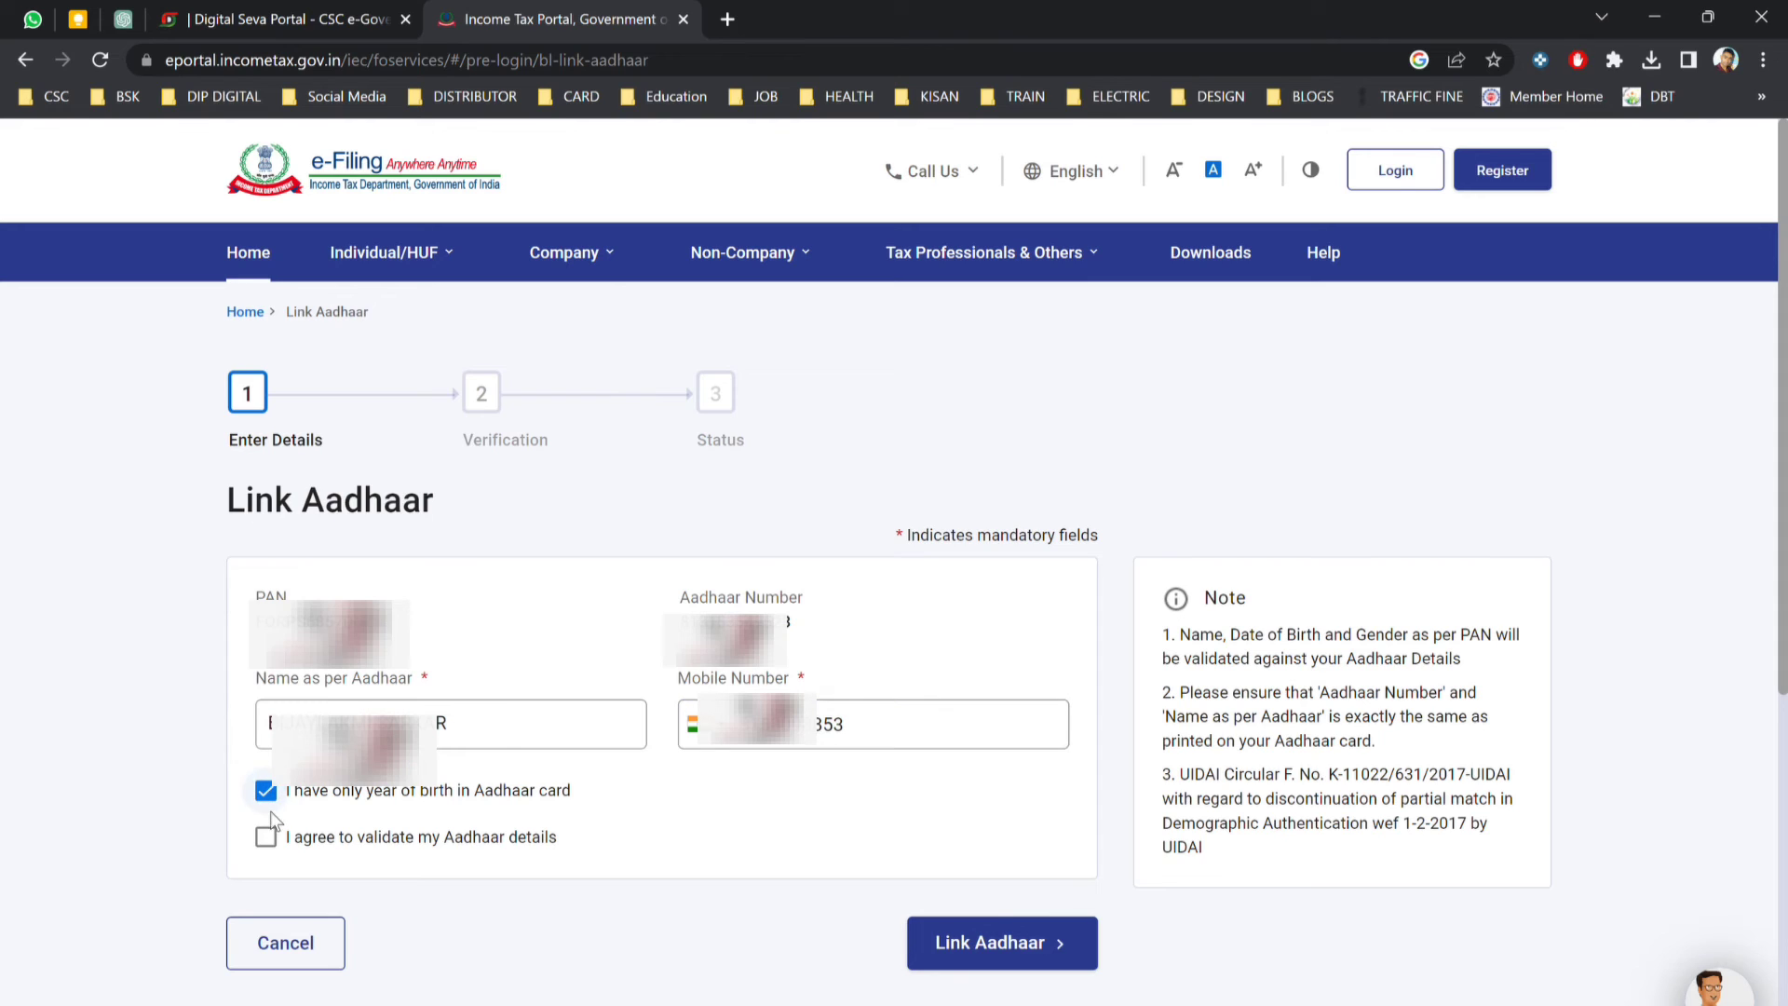
left_click(267, 838)
left_click(973, 950)
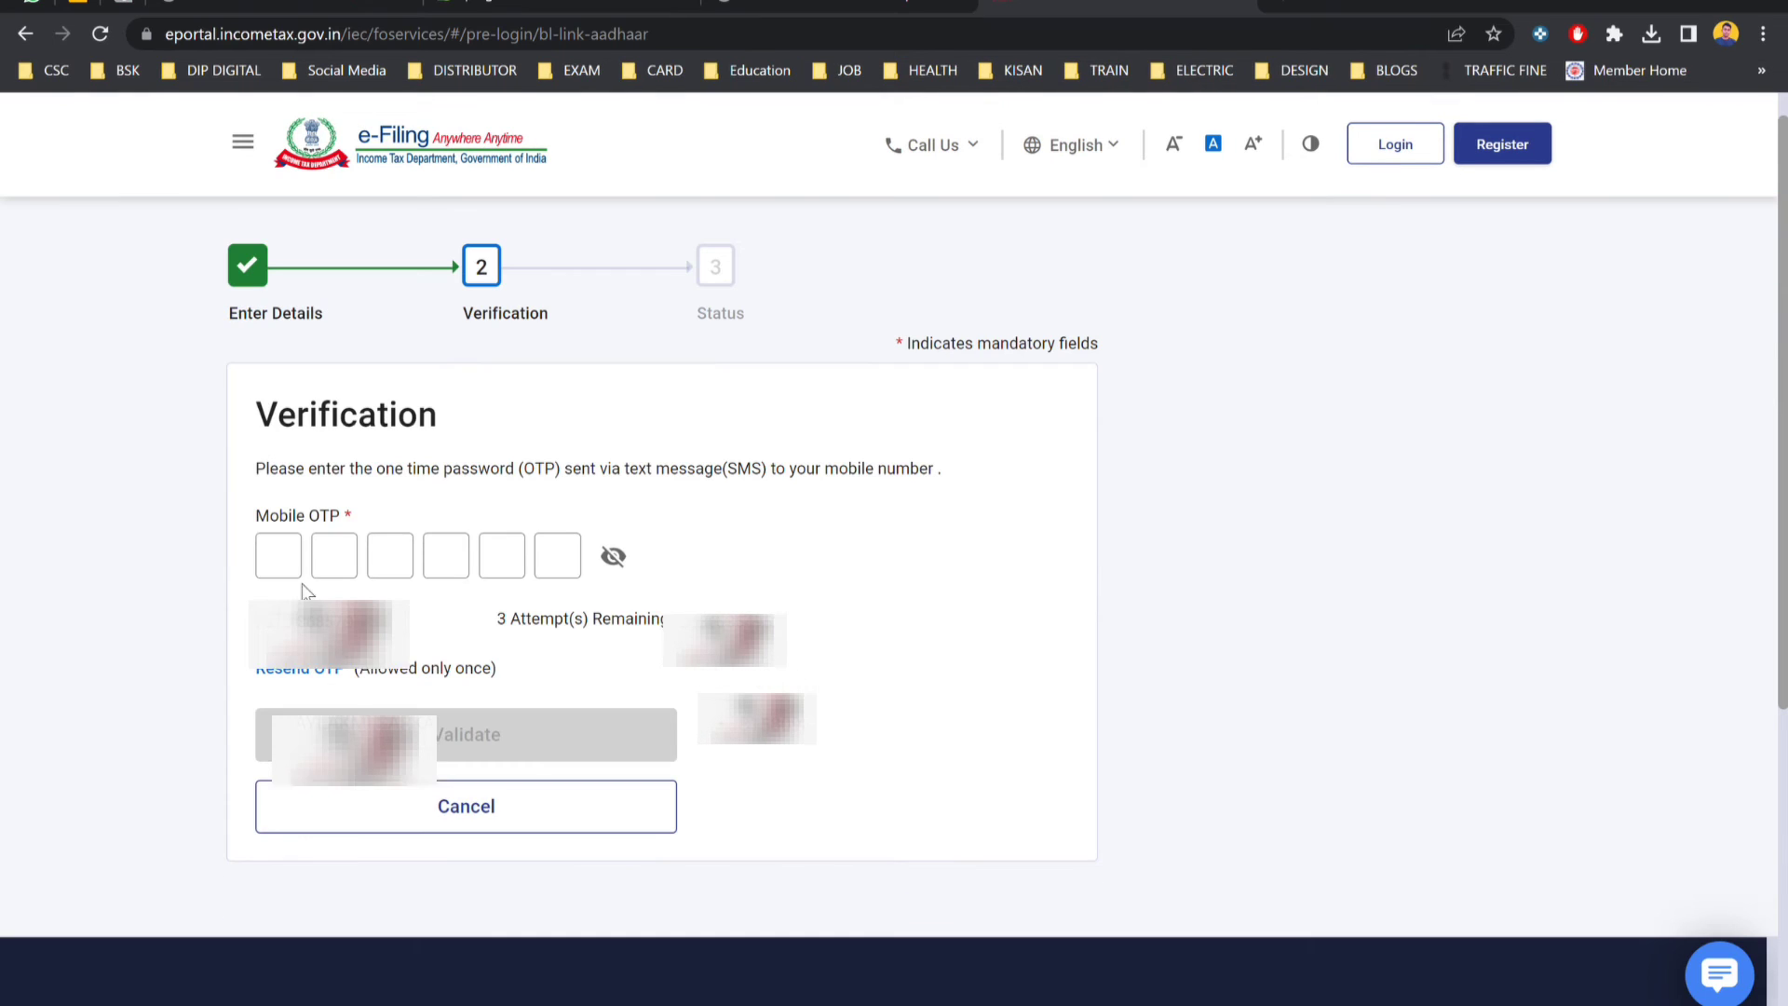
left_click(292, 574)
Enter the six-digit mobile OTP and validate it.
type("1")
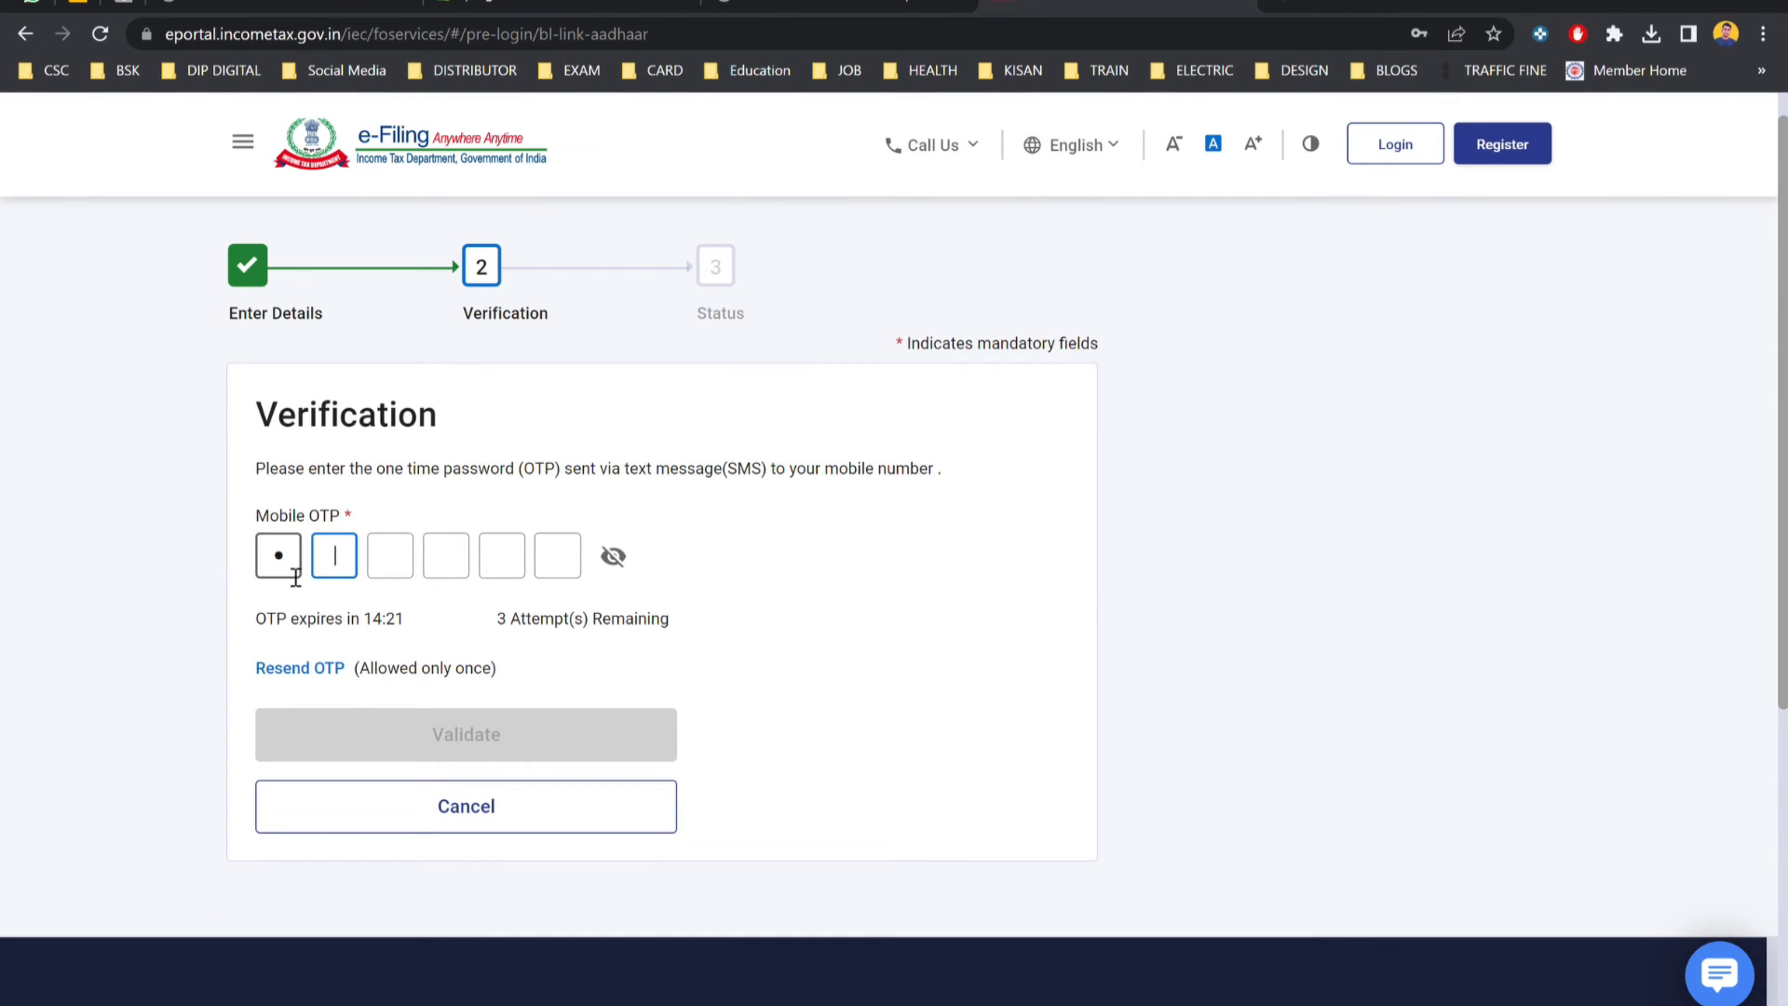
type("23")
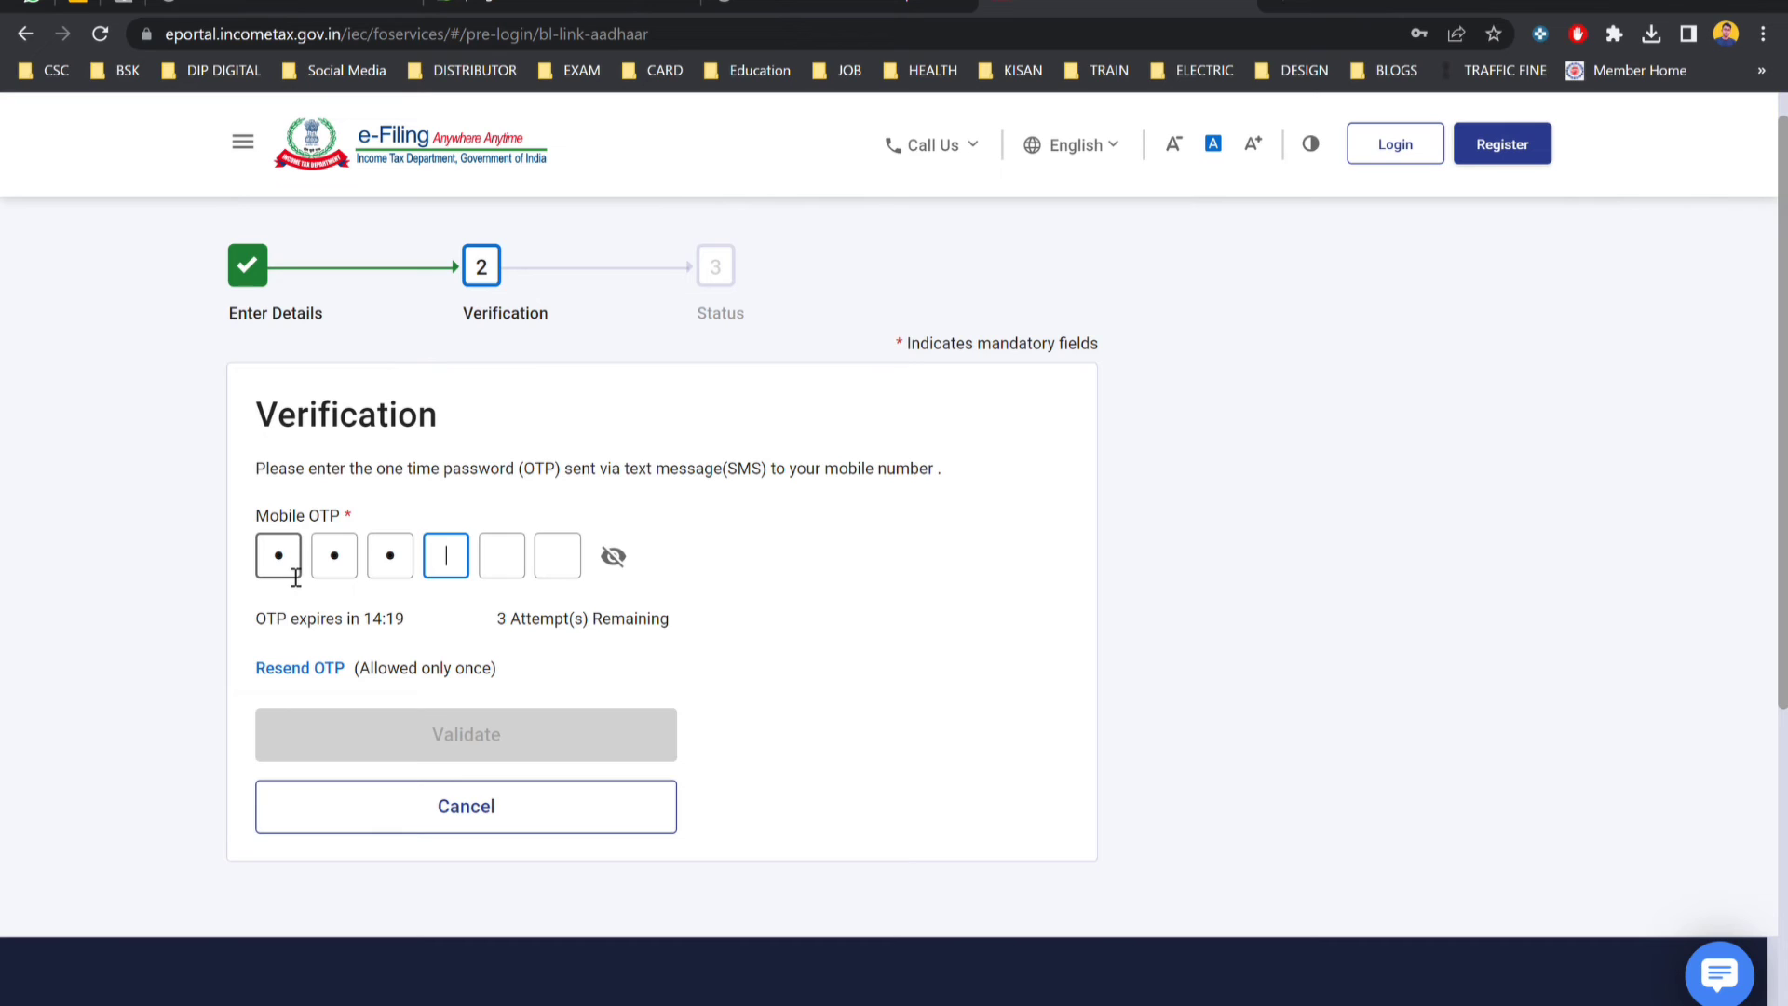
type("45")
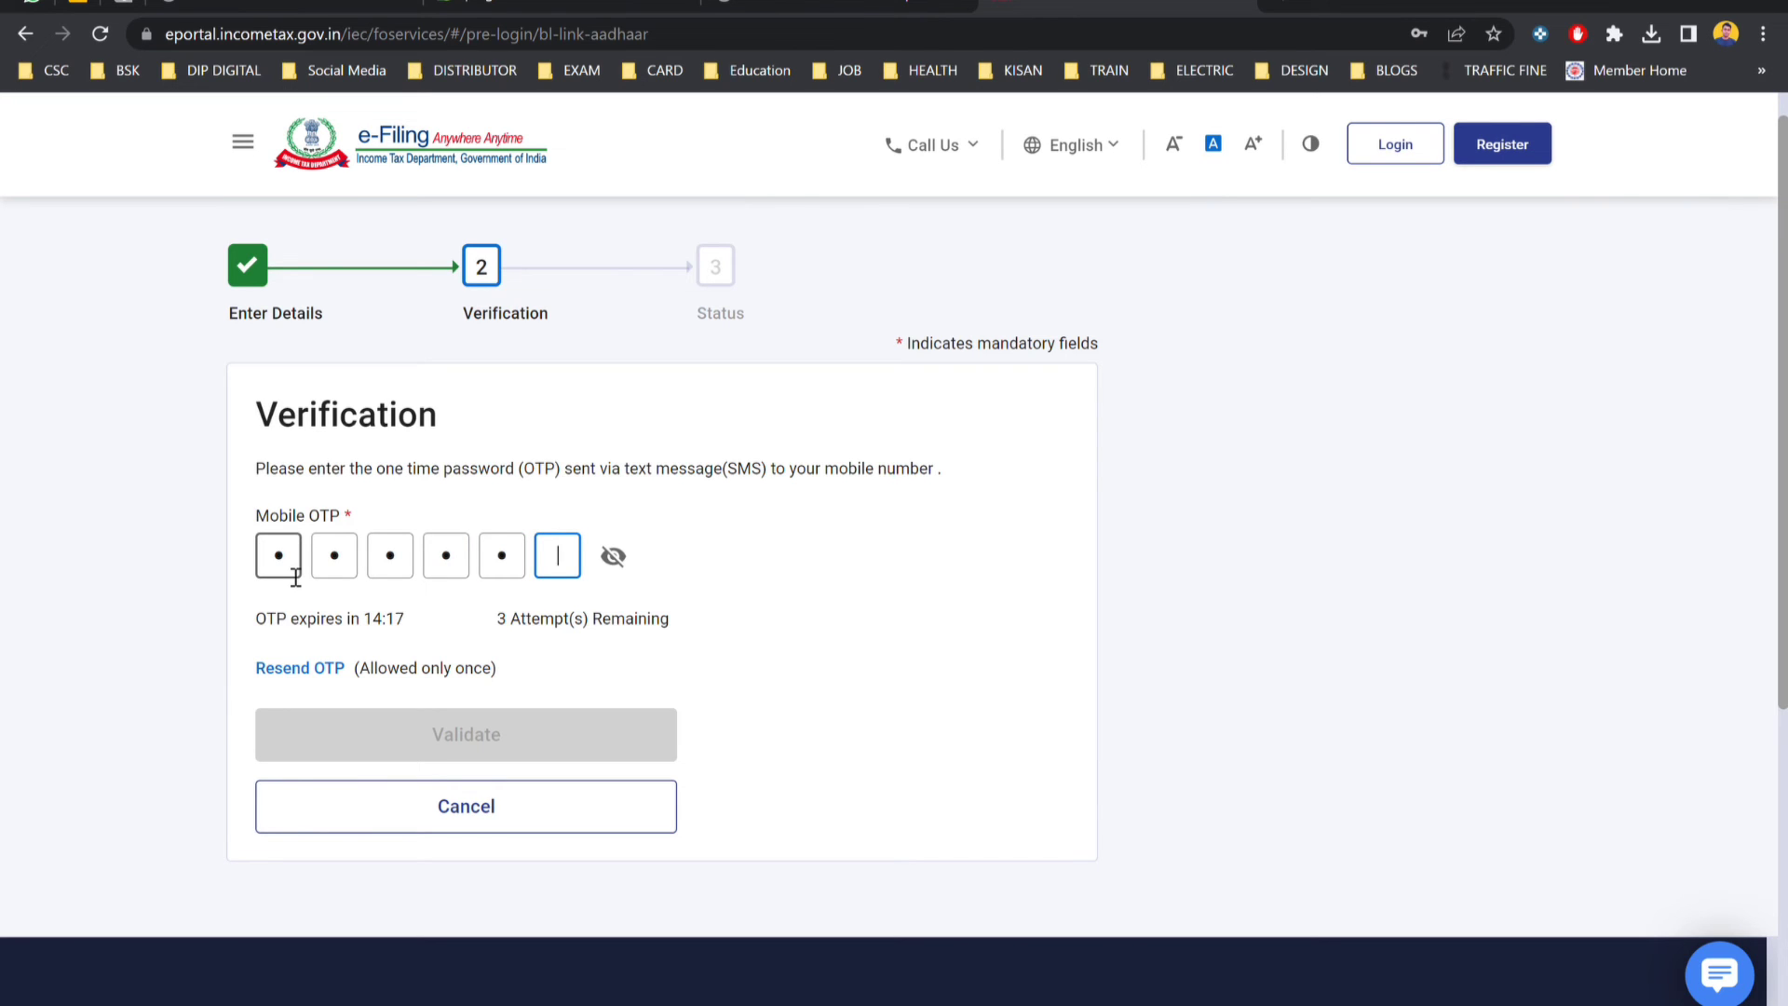
type("6")
left_click(531, 750)
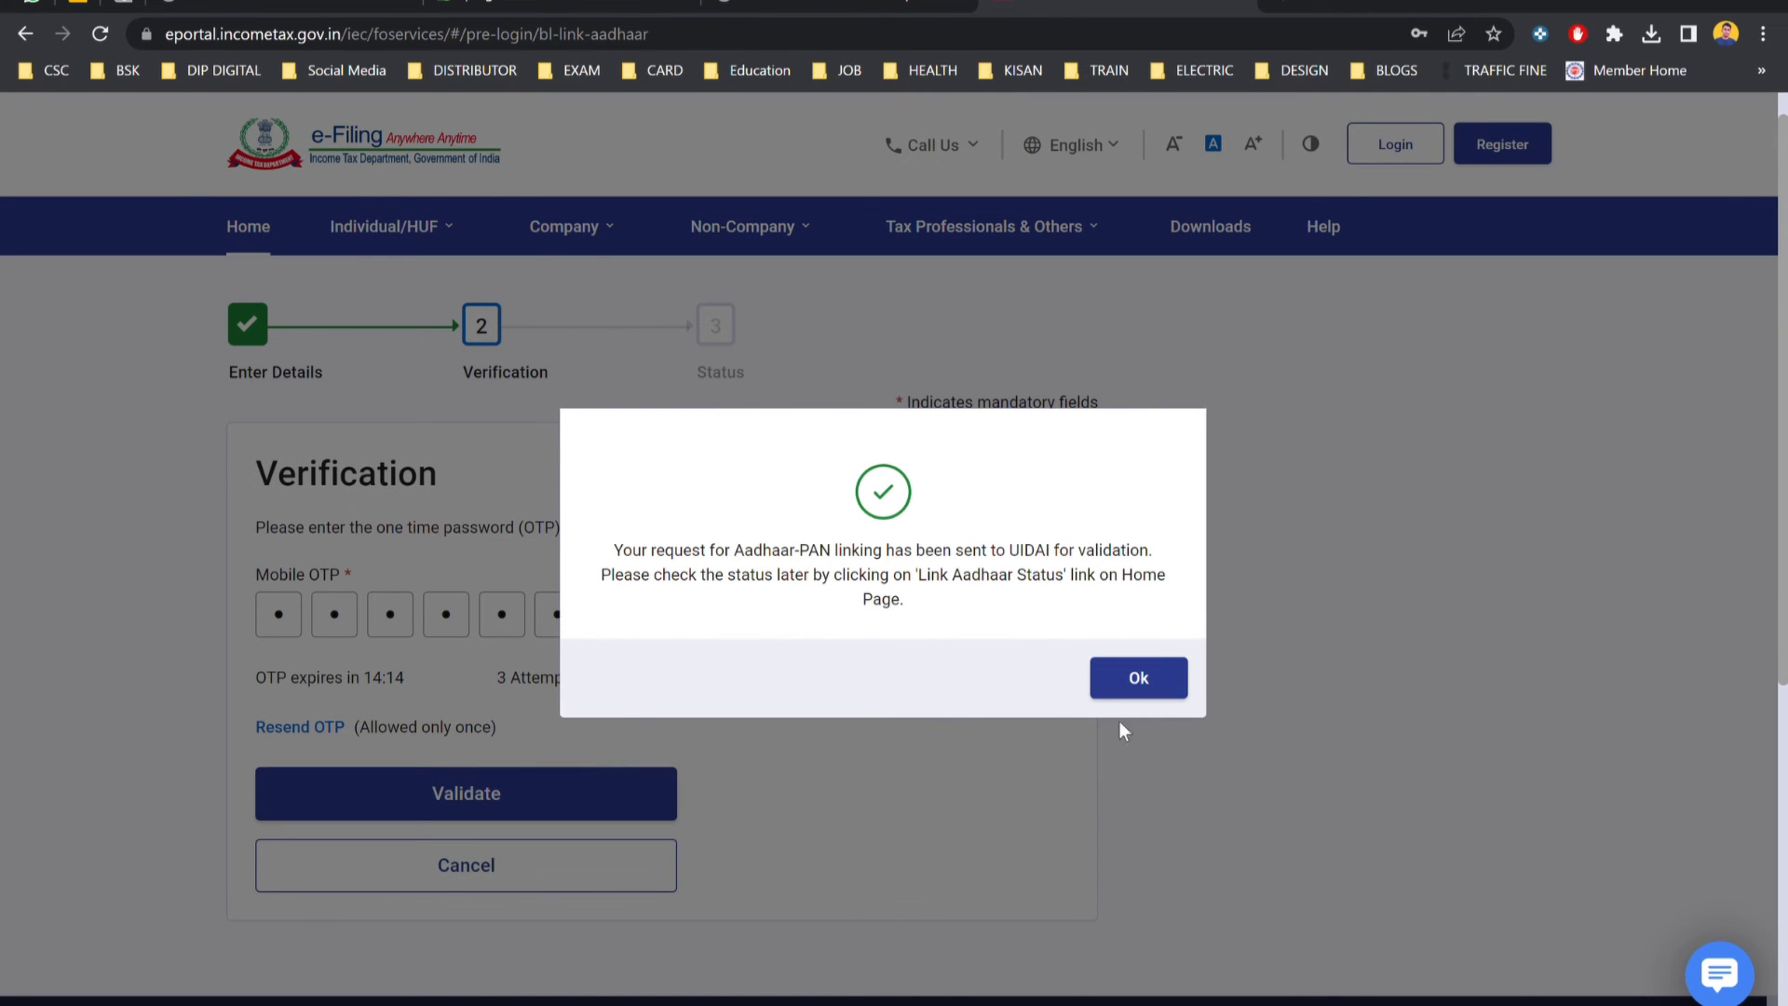
Dismiss the confirmation, then check Link Aadhaar Status using the PAN and Aadhaar number.
left_click(1138, 678)
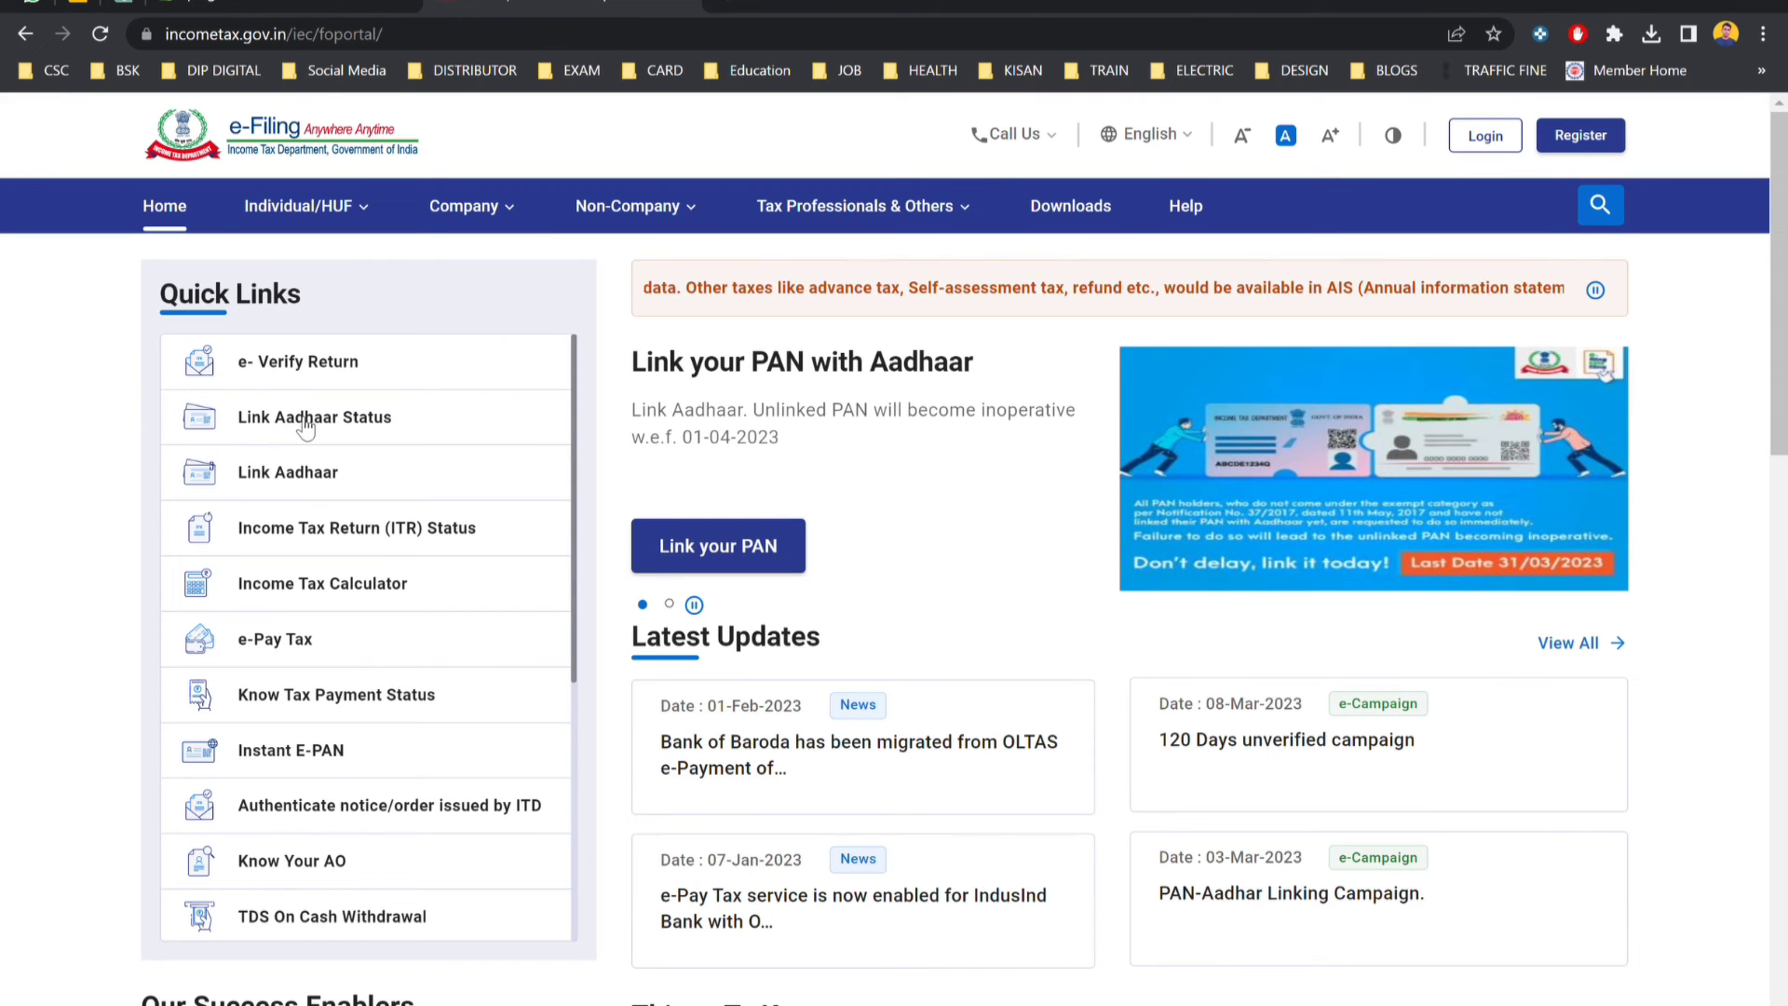
left_click(309, 416)
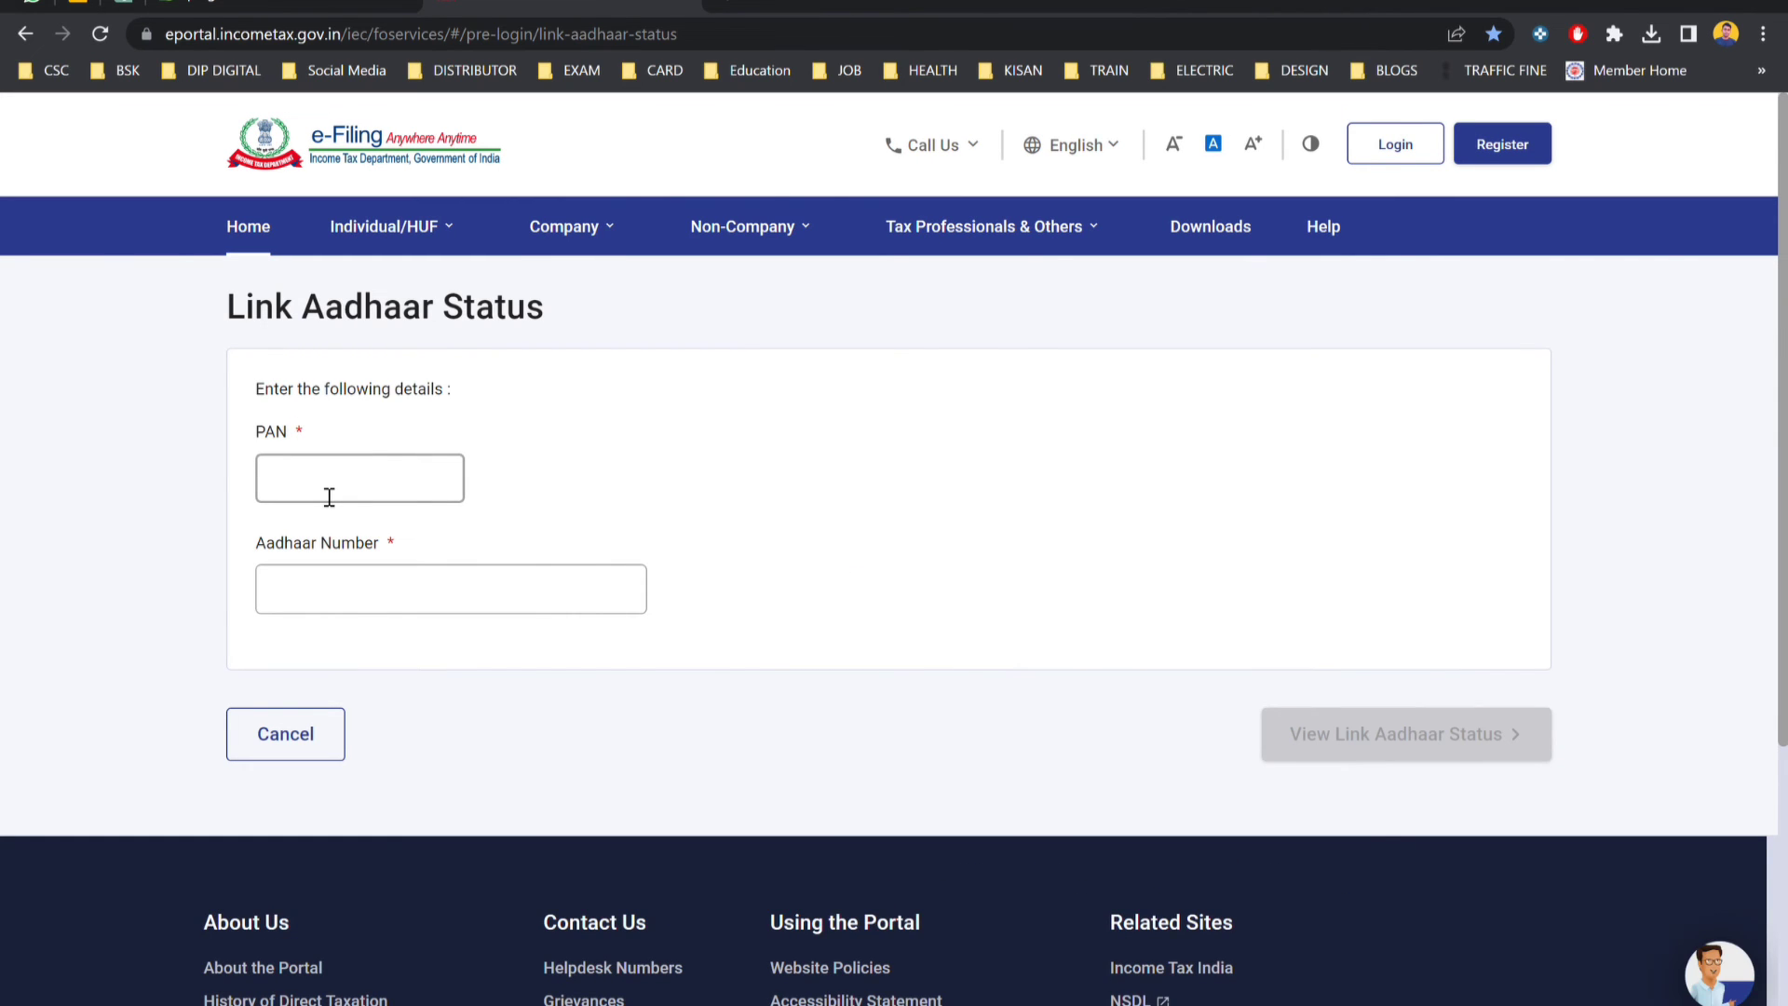
left_click(329, 496)
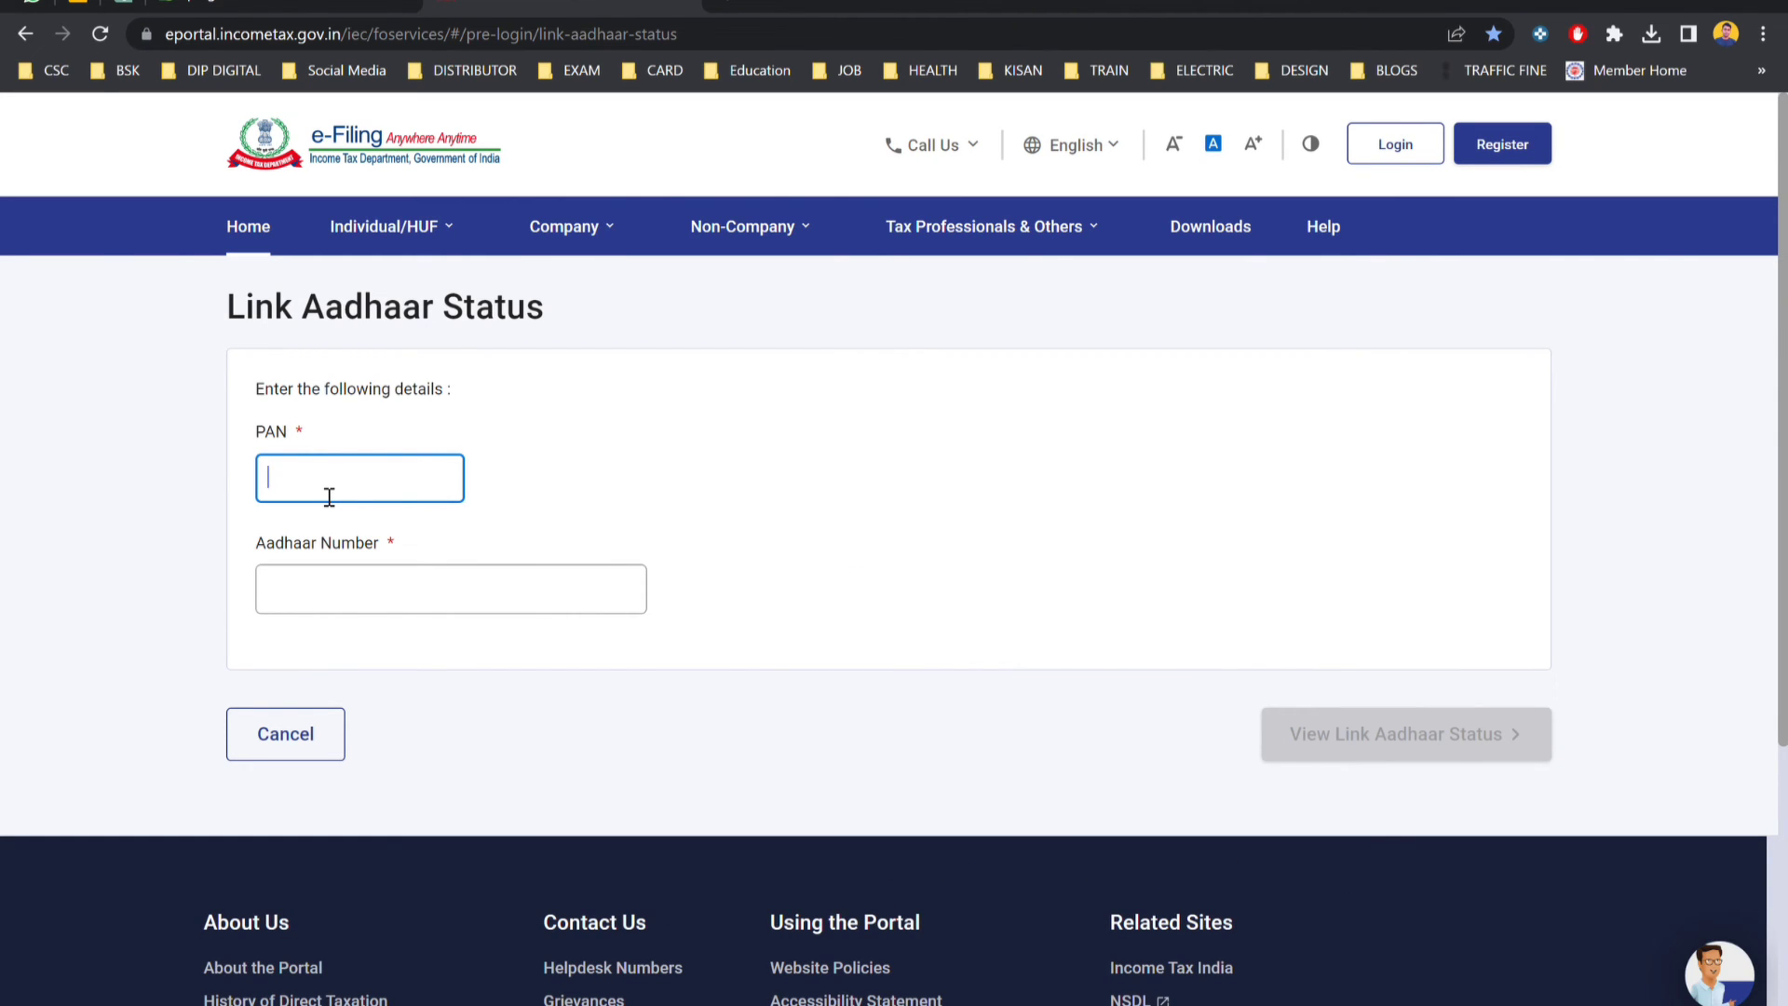
type("C")
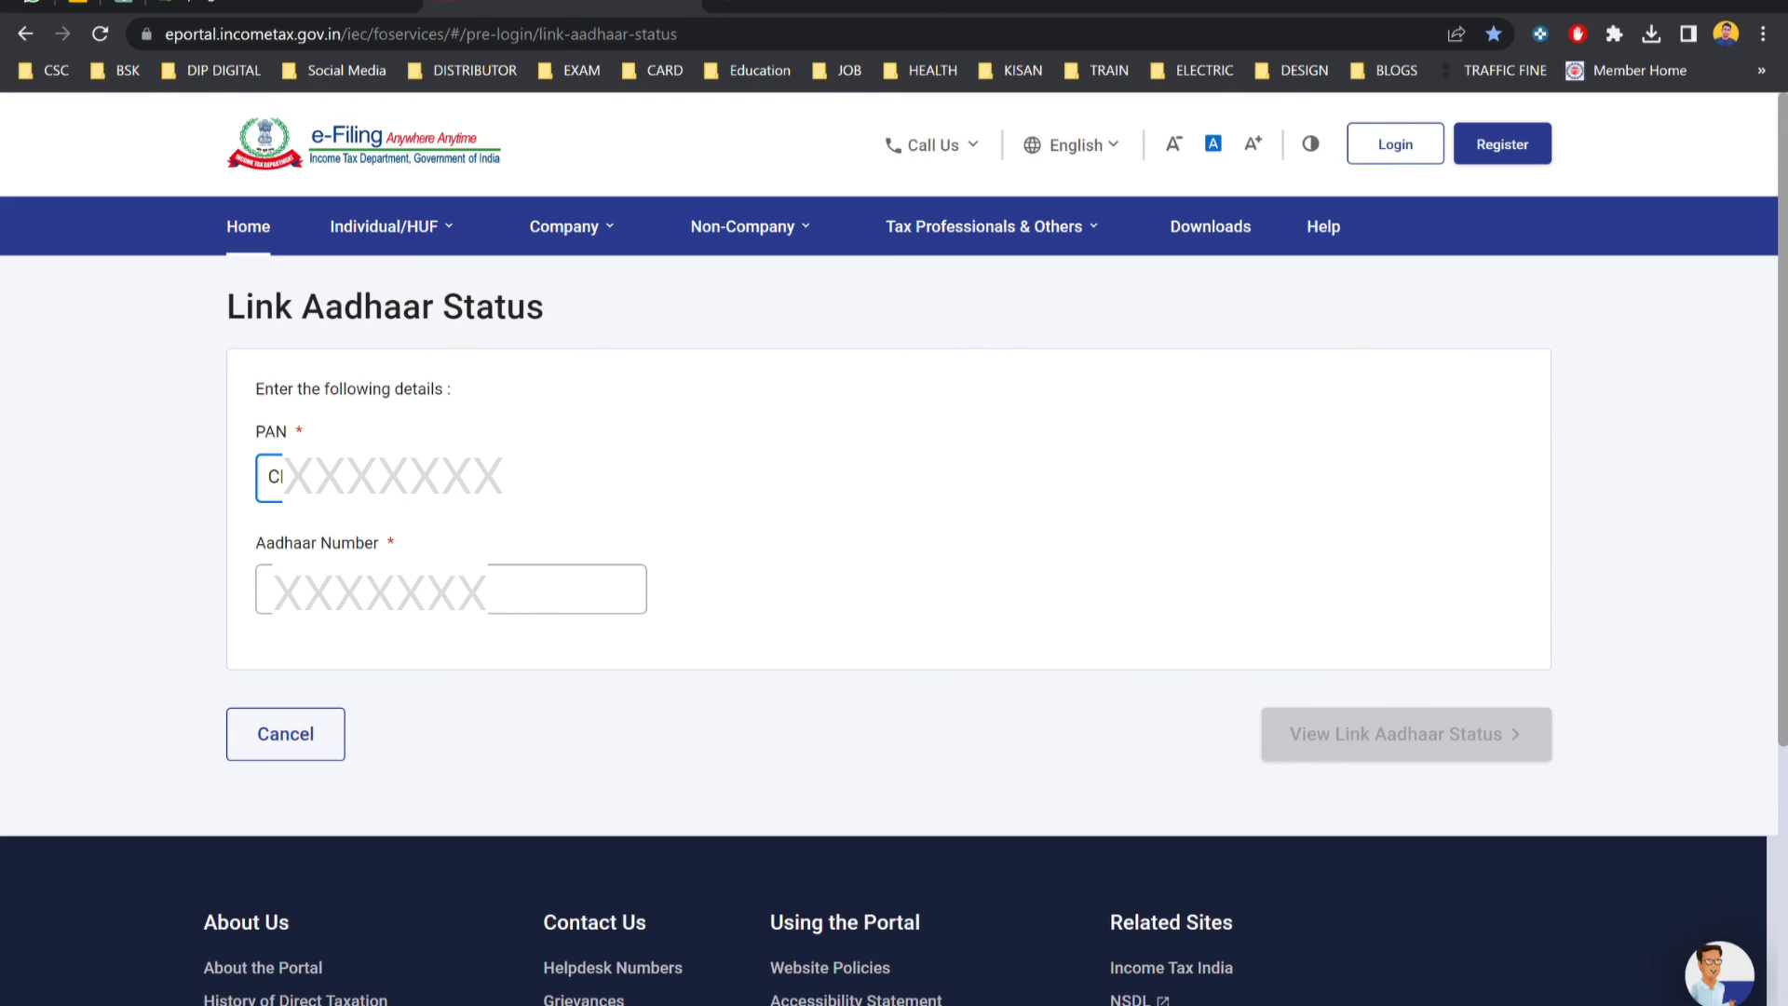
left_click(269, 588)
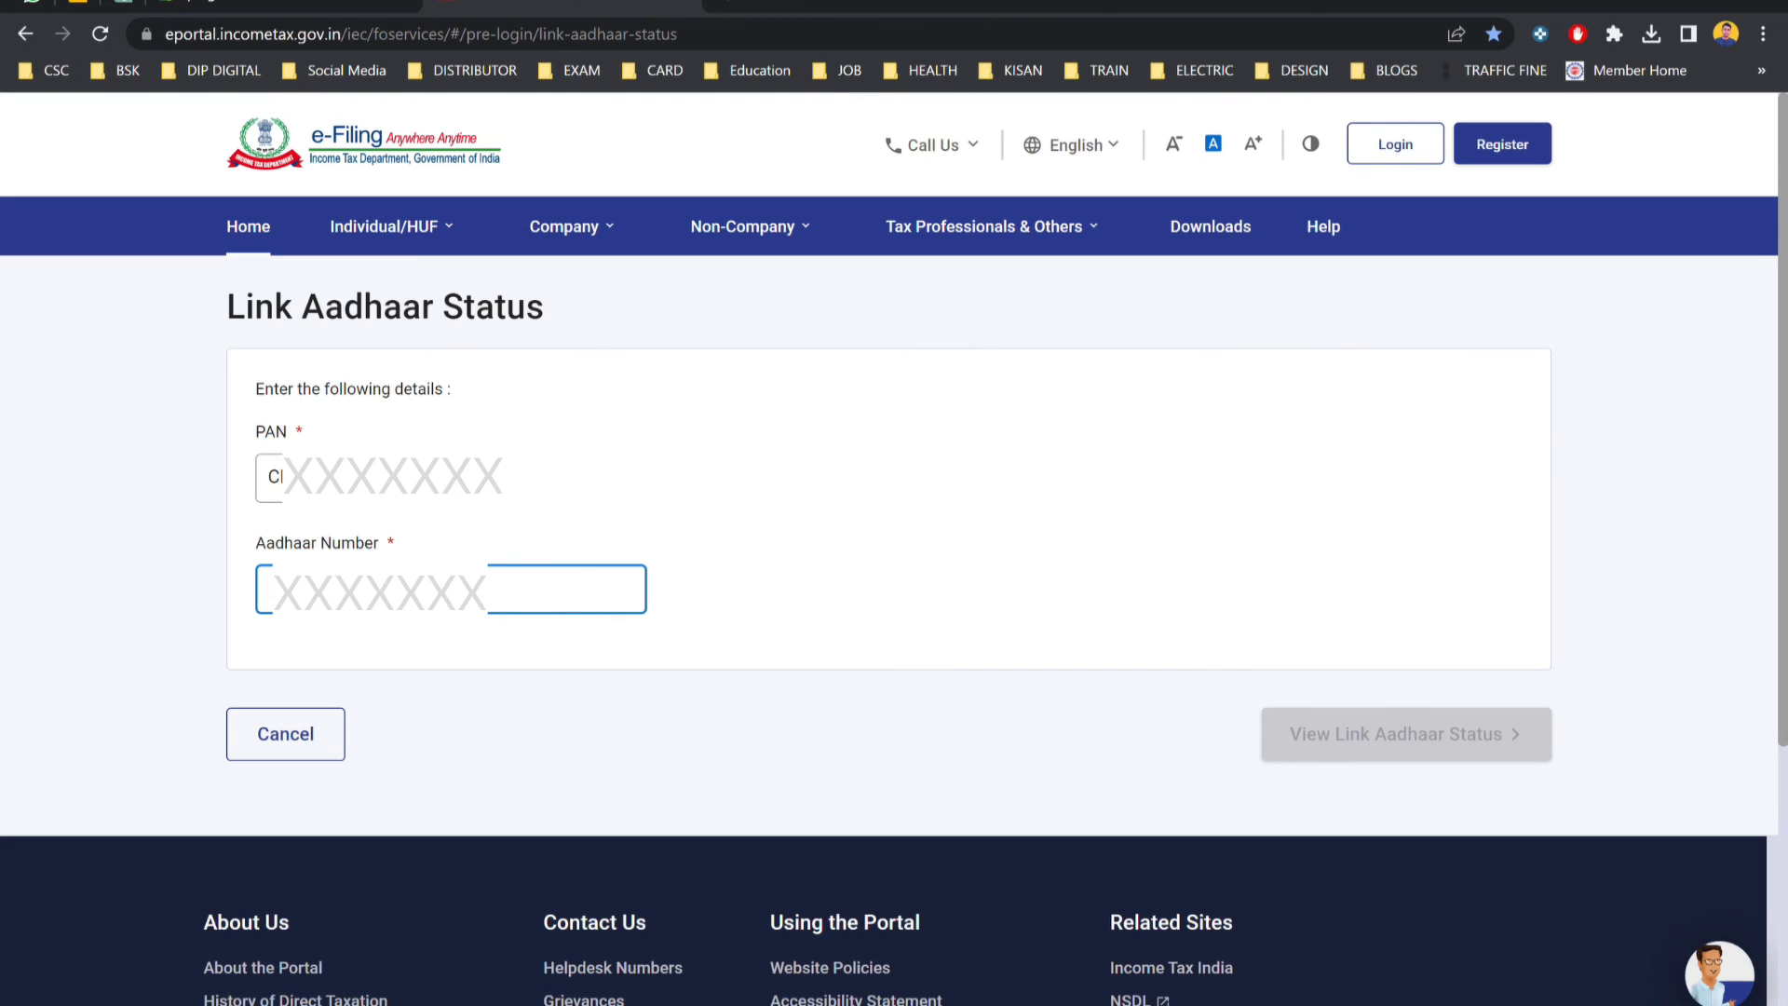
type("8")
type("X")
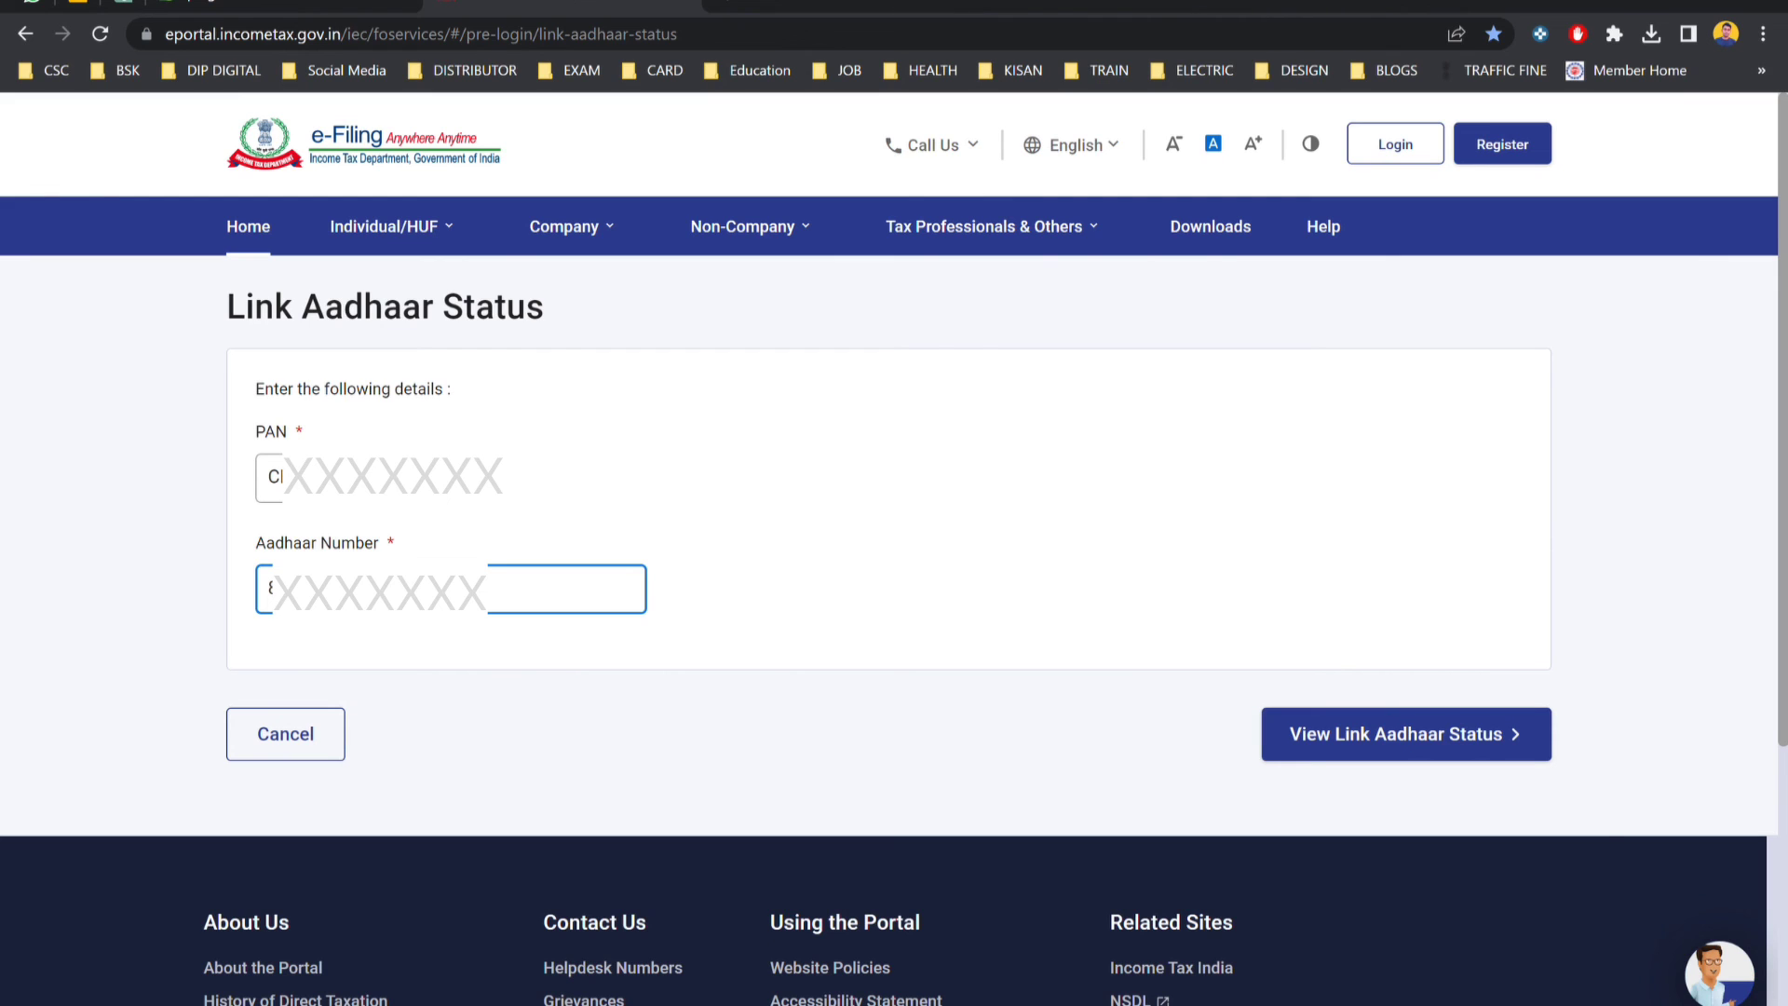
left_click(1387, 737)
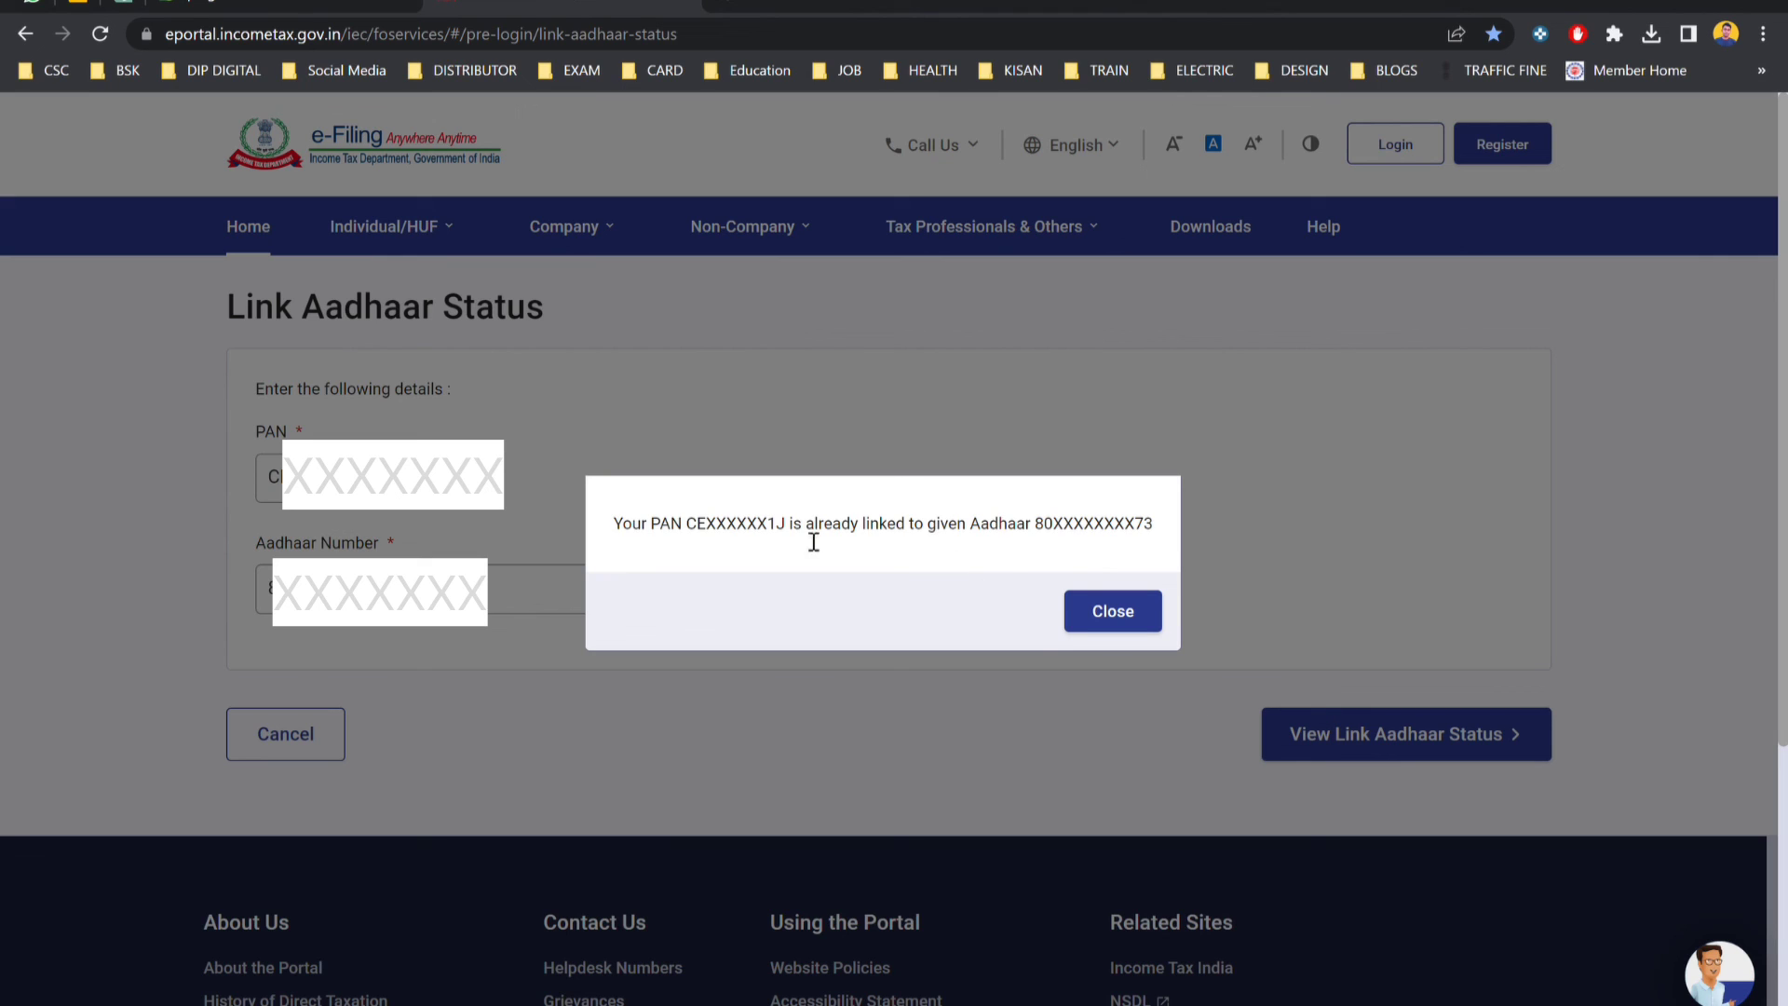
Close the 'PAN already linked' status notice.
left_click(1132, 618)
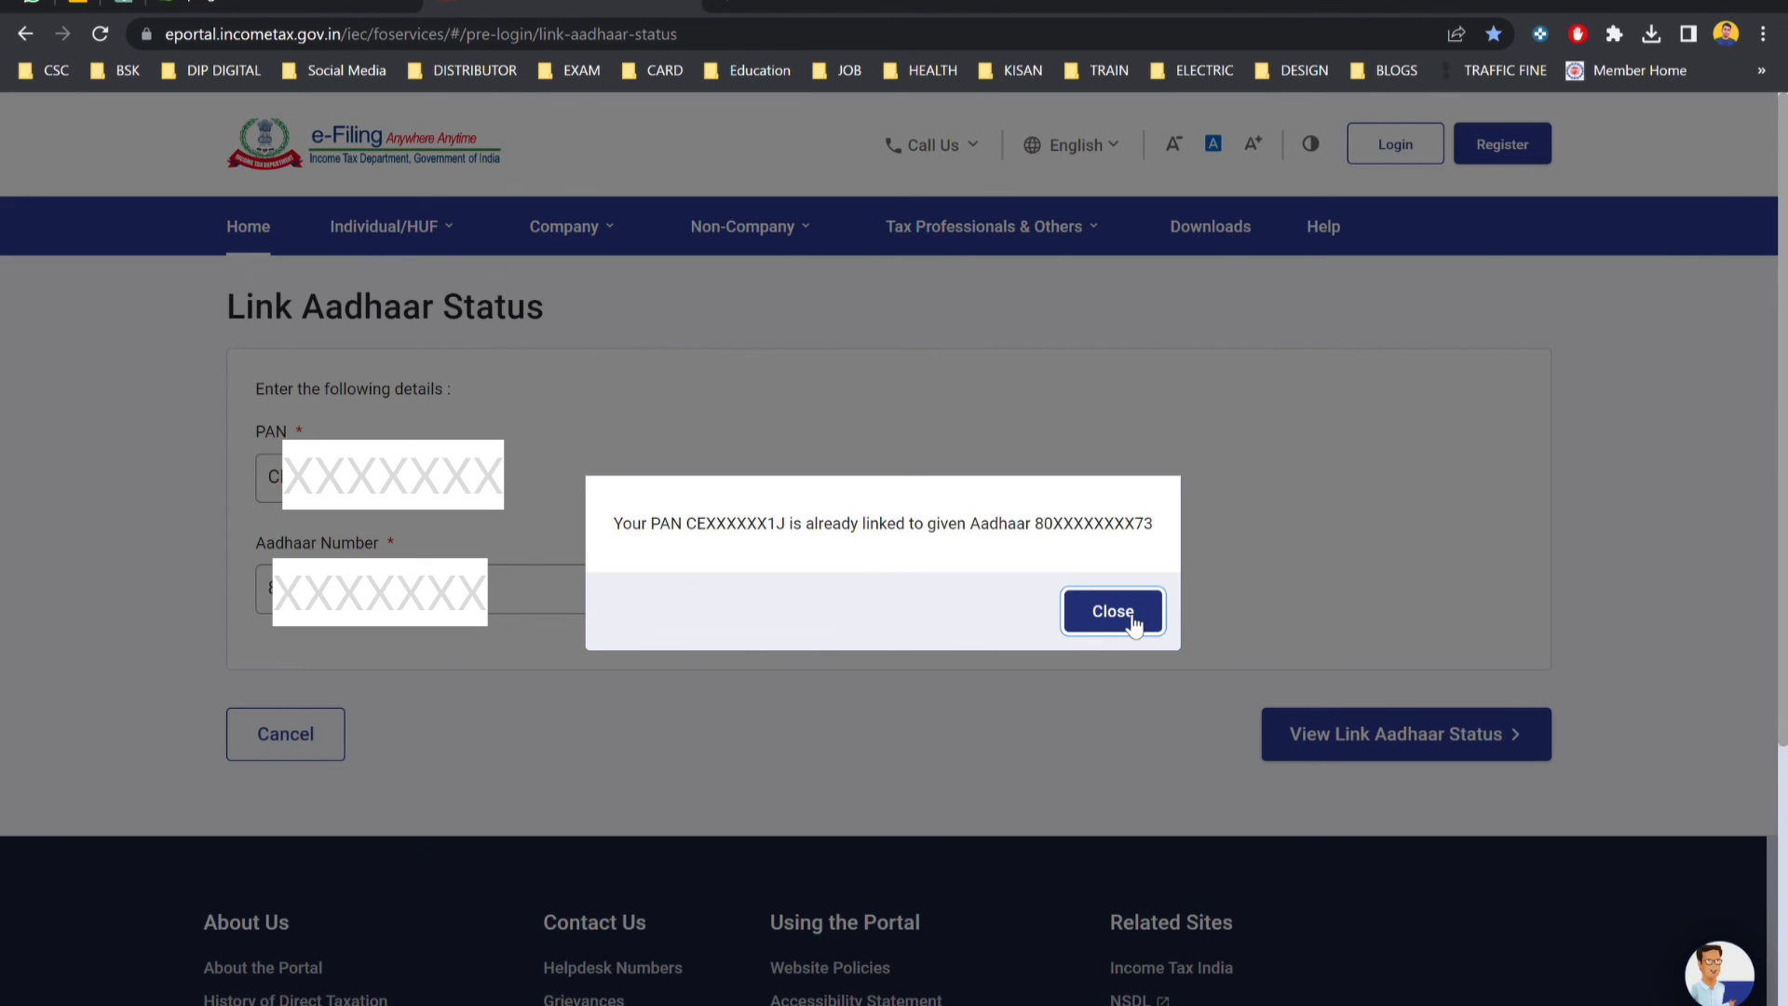
left_click(1112, 611)
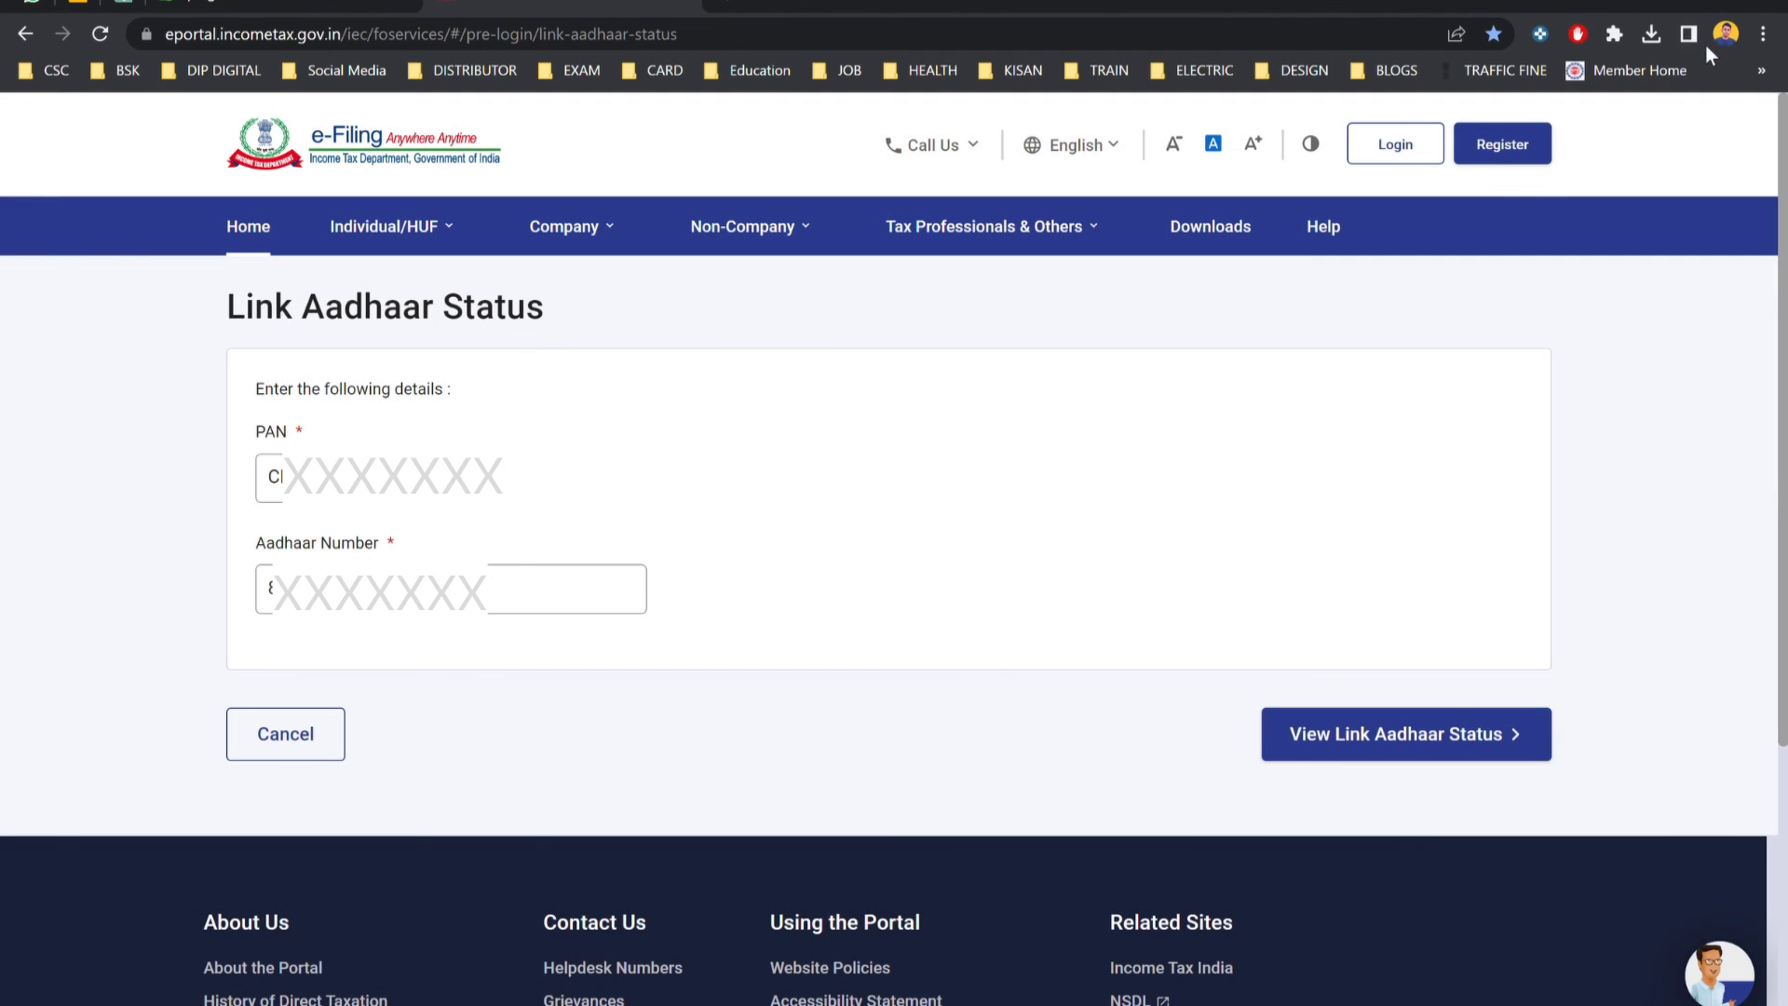